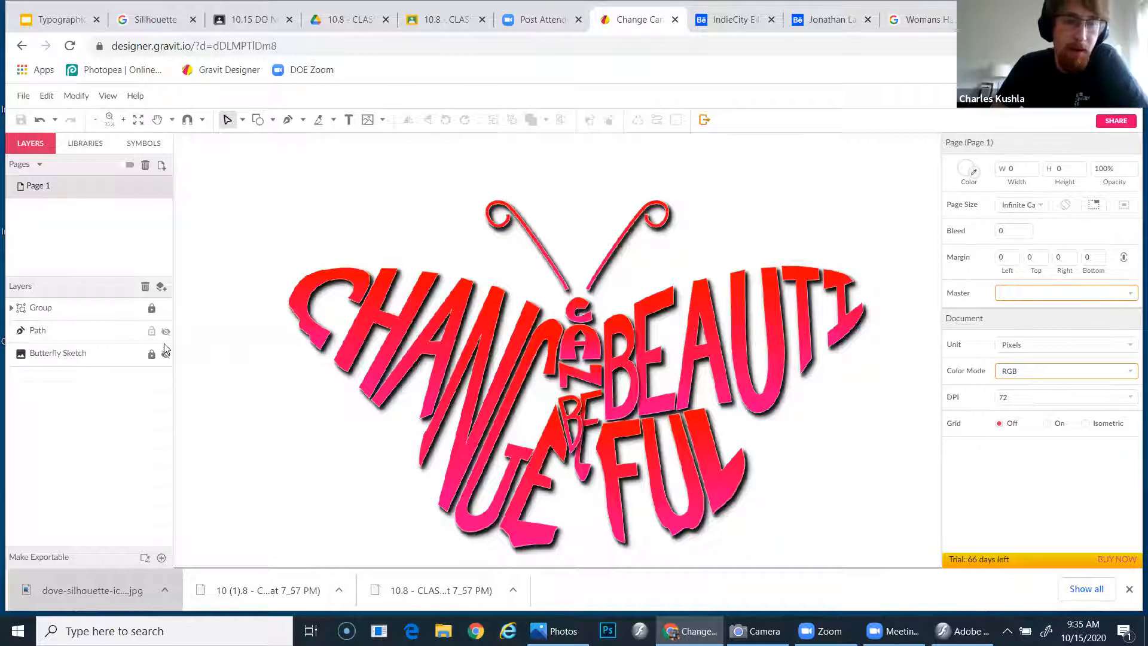
# Show and lock the Butterfly Sketch layer, and hide the lettering Group and the orange Path above it.
pyautogui.click(166, 332)
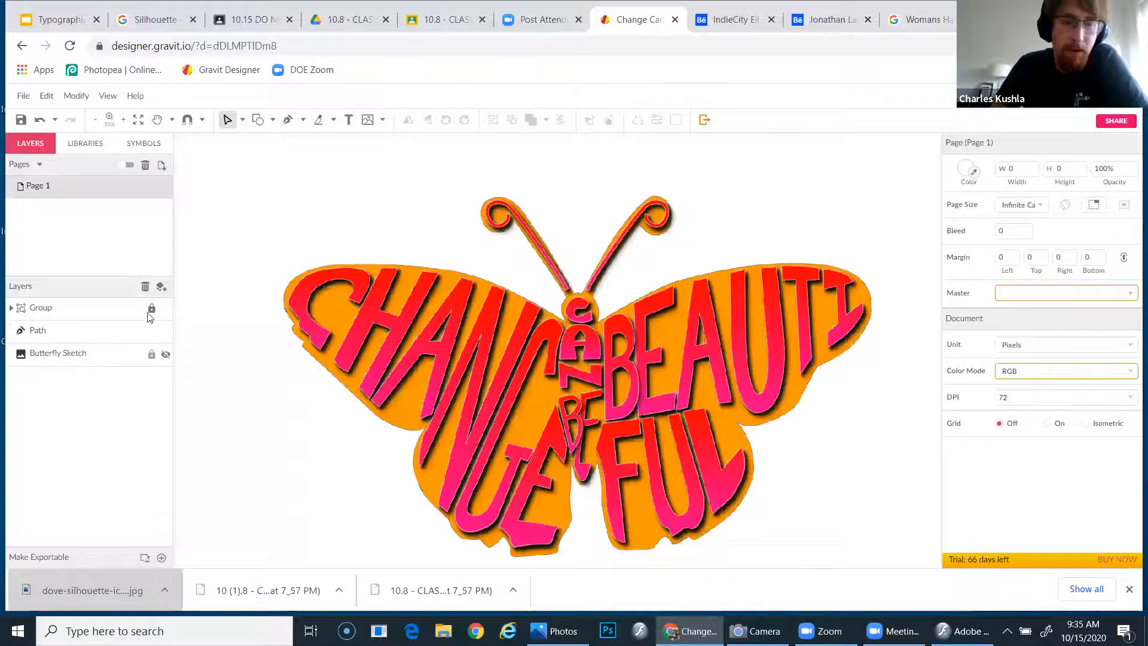
pyautogui.click(166, 353)
pyautogui.click(166, 308)
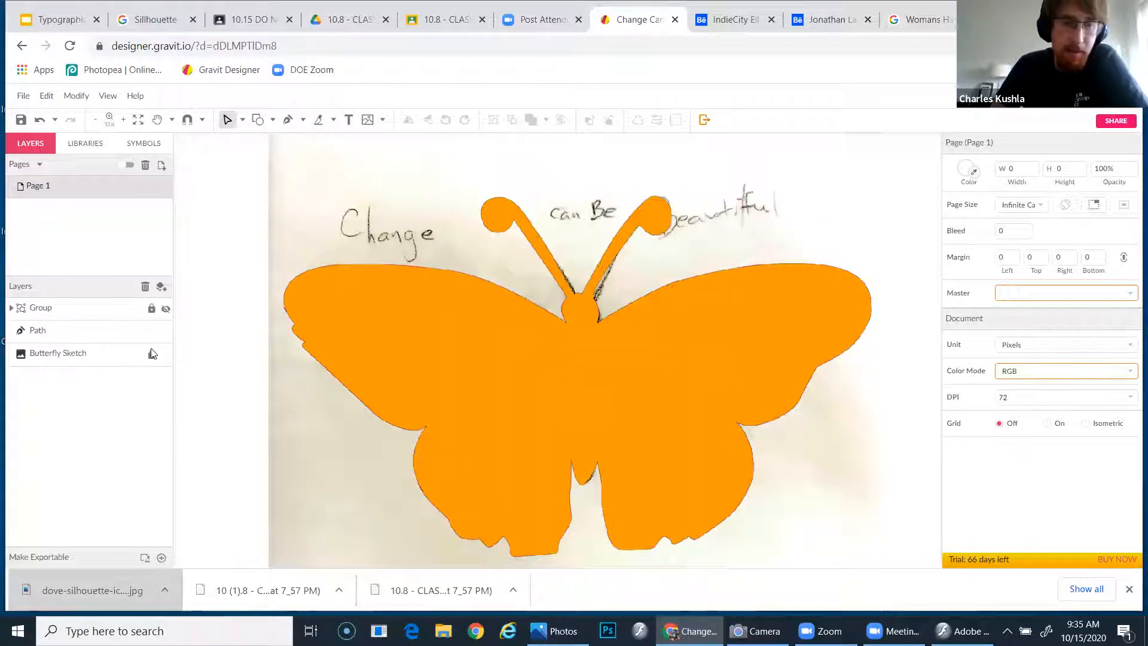
pyautogui.click(151, 353)
pyautogui.click(166, 332)
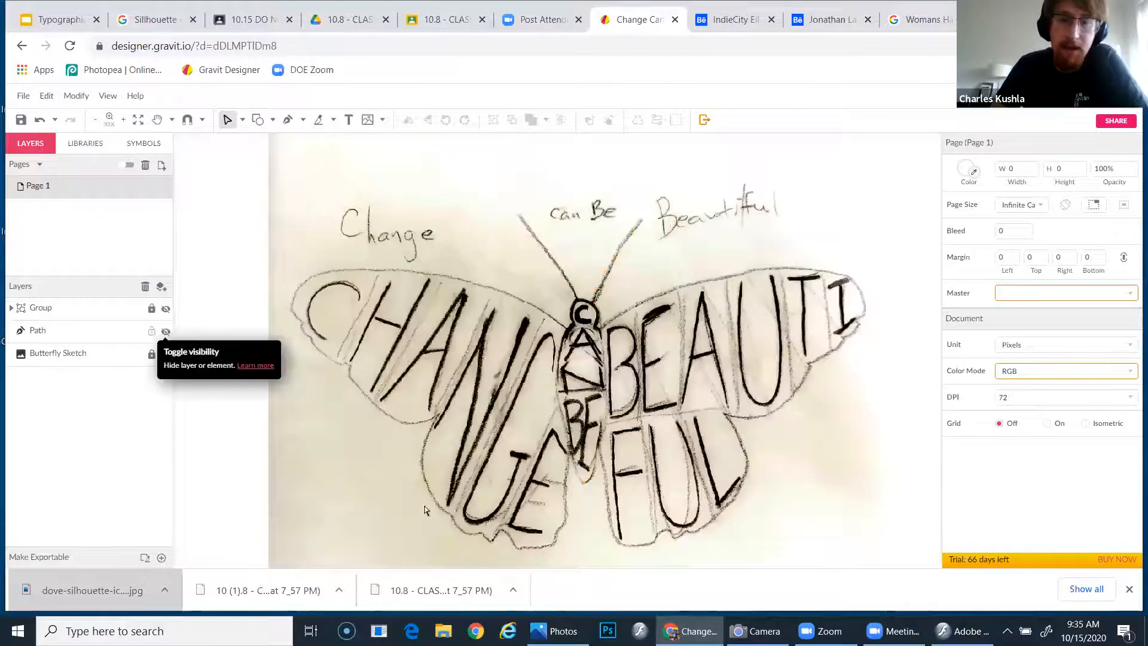
pyautogui.scroll(-2, 438, 445)
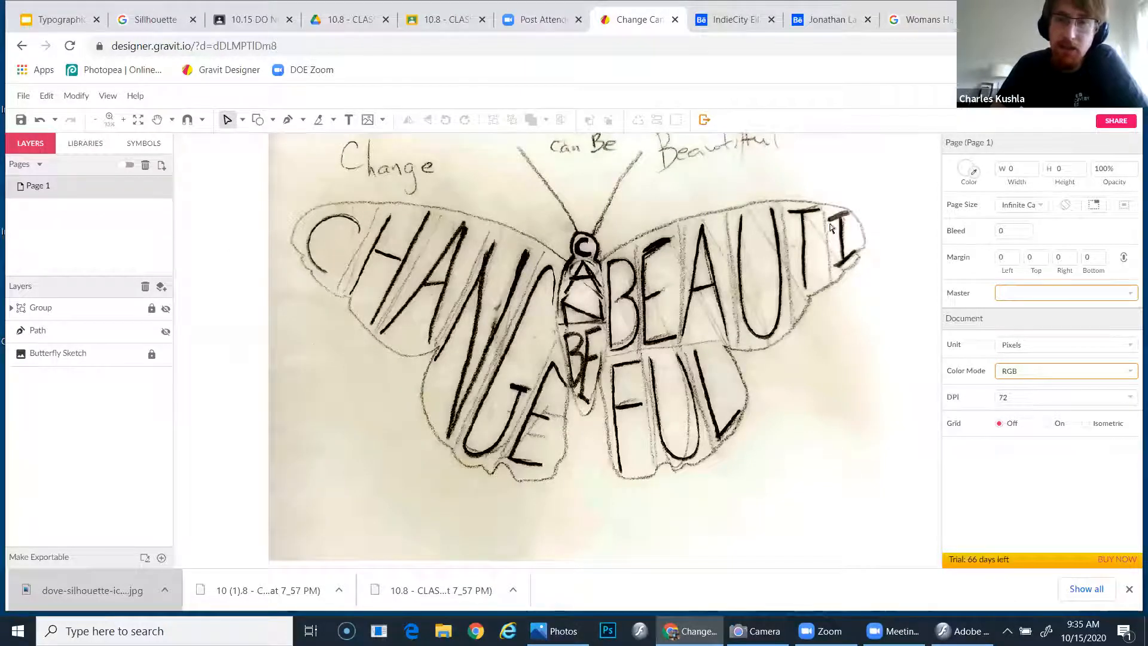
# Toggle the visibility of the orange Path and the lettering Group to compare each against the butterfly sketch.
pyautogui.click(165, 331)
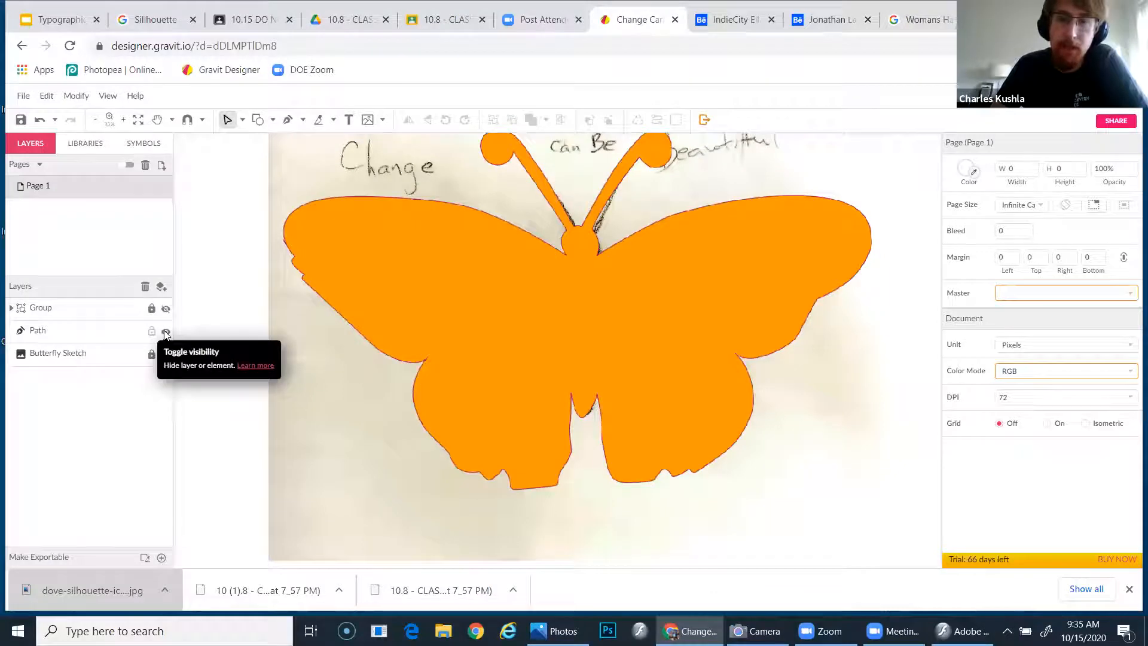
pyautogui.click(166, 333)
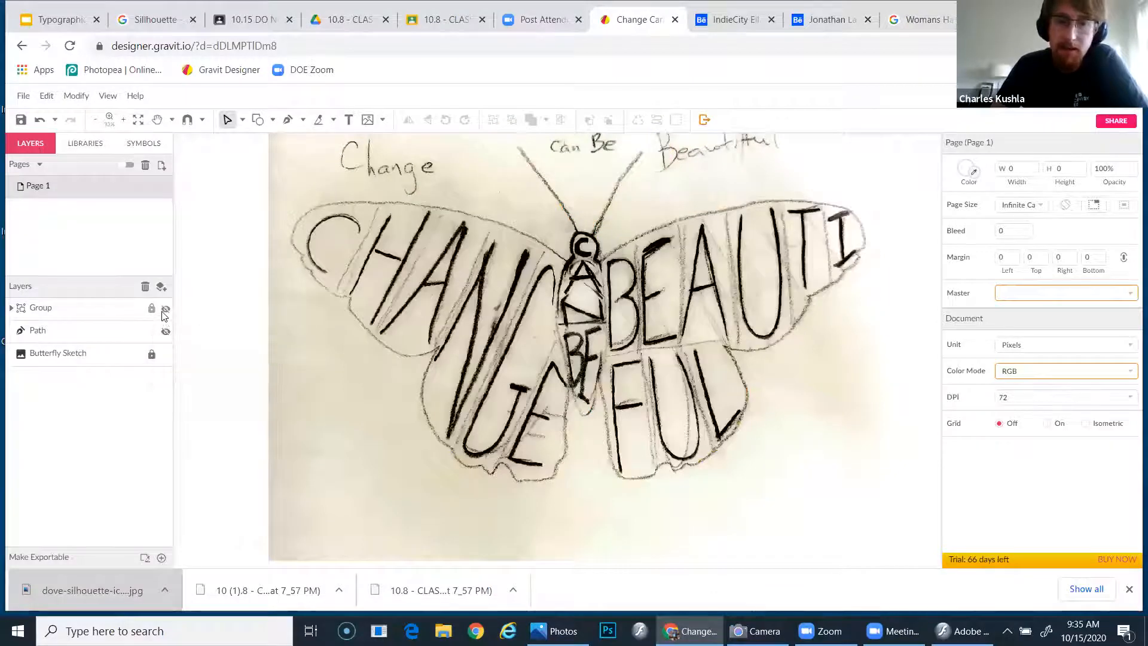
pyautogui.click(166, 308)
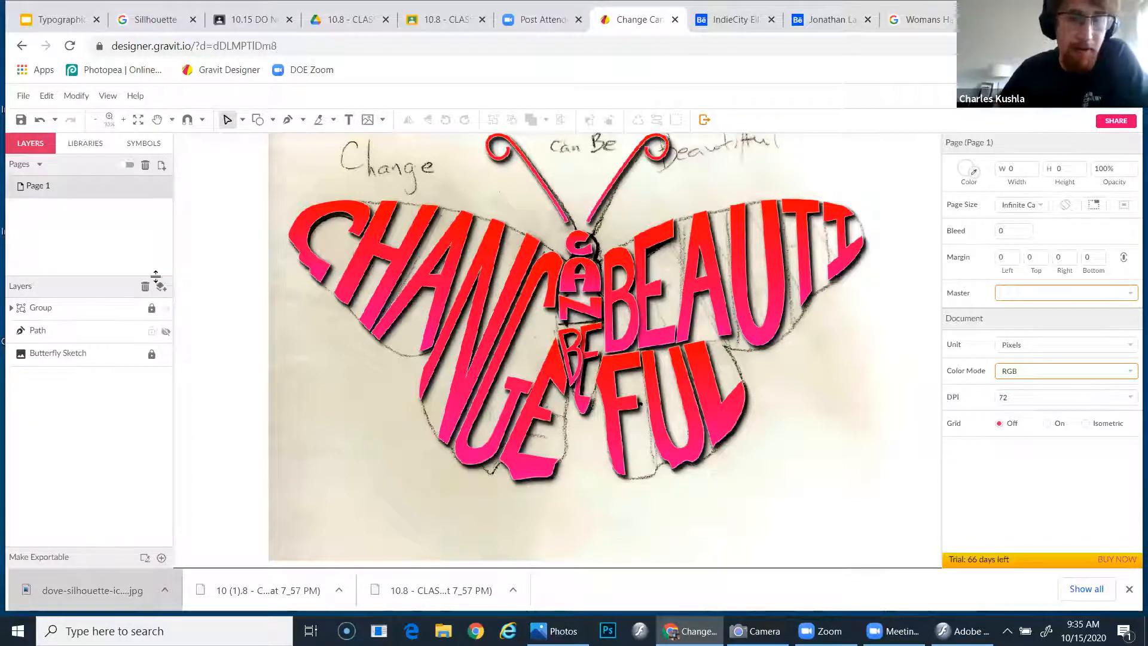
pyautogui.click(166, 308)
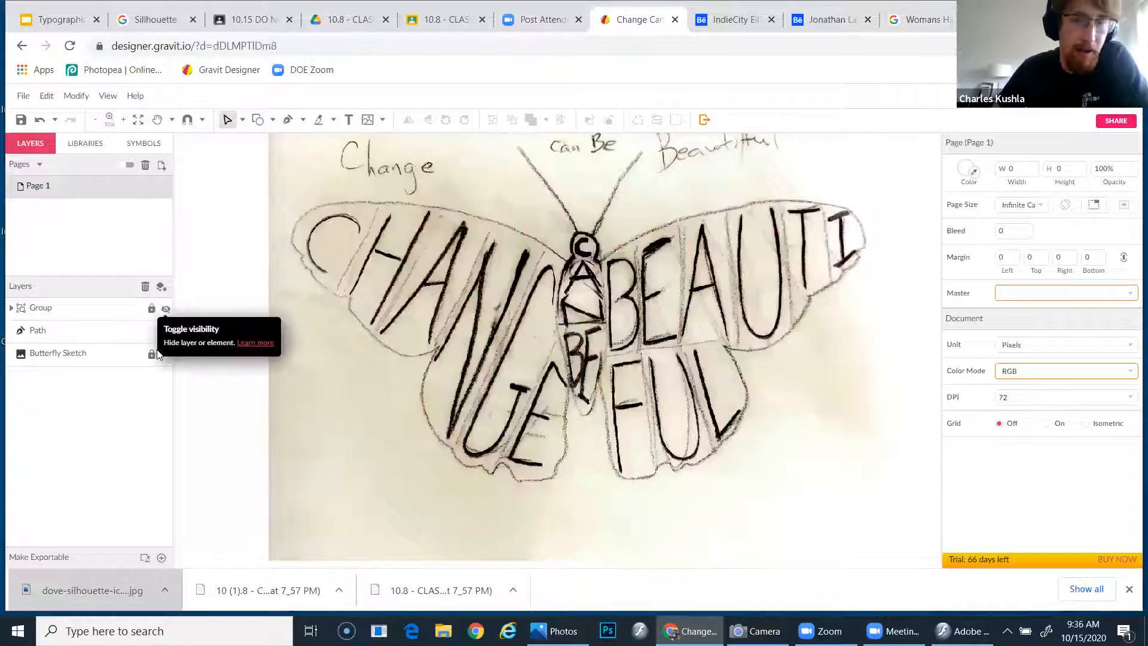
pyautogui.click(166, 332)
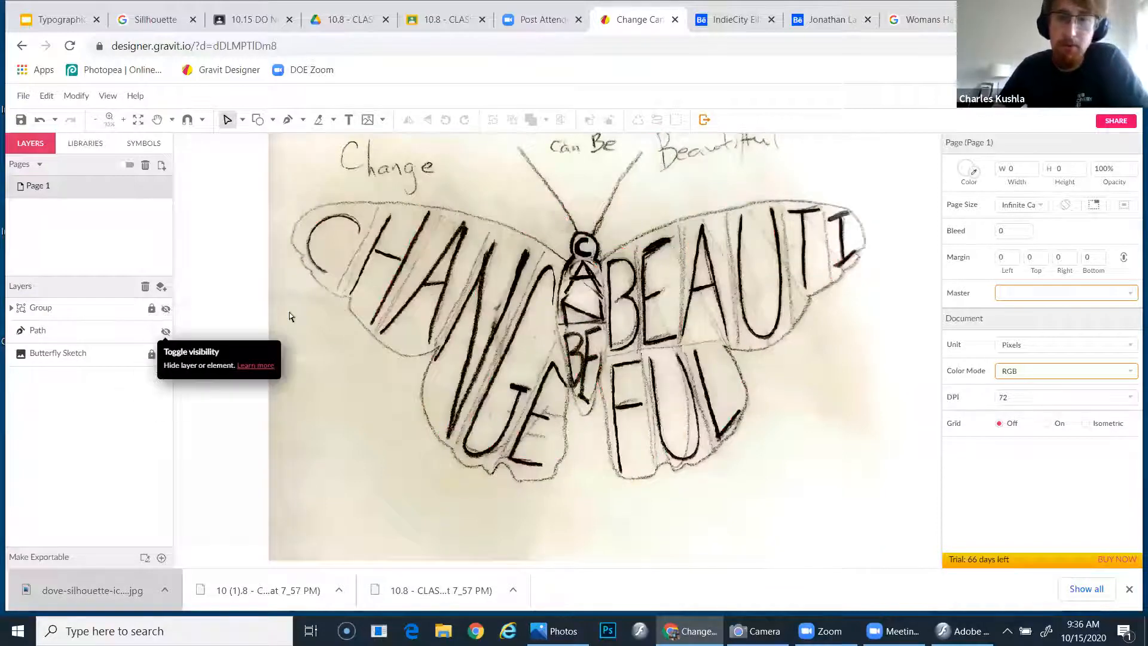
# Create a new design with an infinite canvas by leaving the width and height empty.
pyautogui.click(24, 96)
pyautogui.click(54, 116)
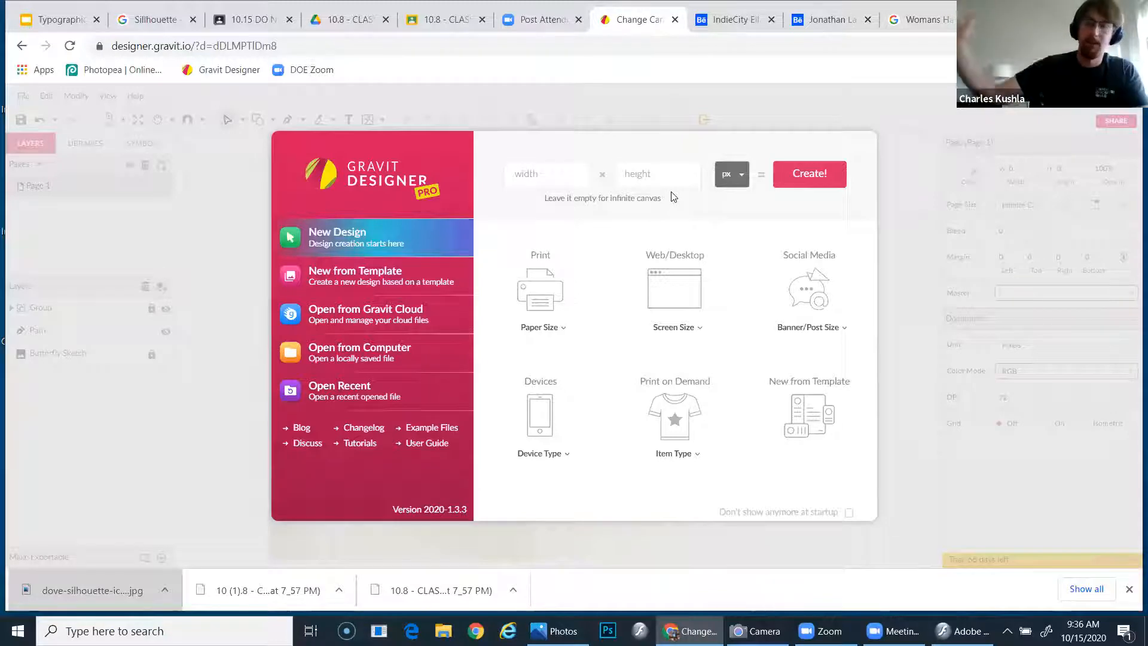
pyautogui.click(814, 177)
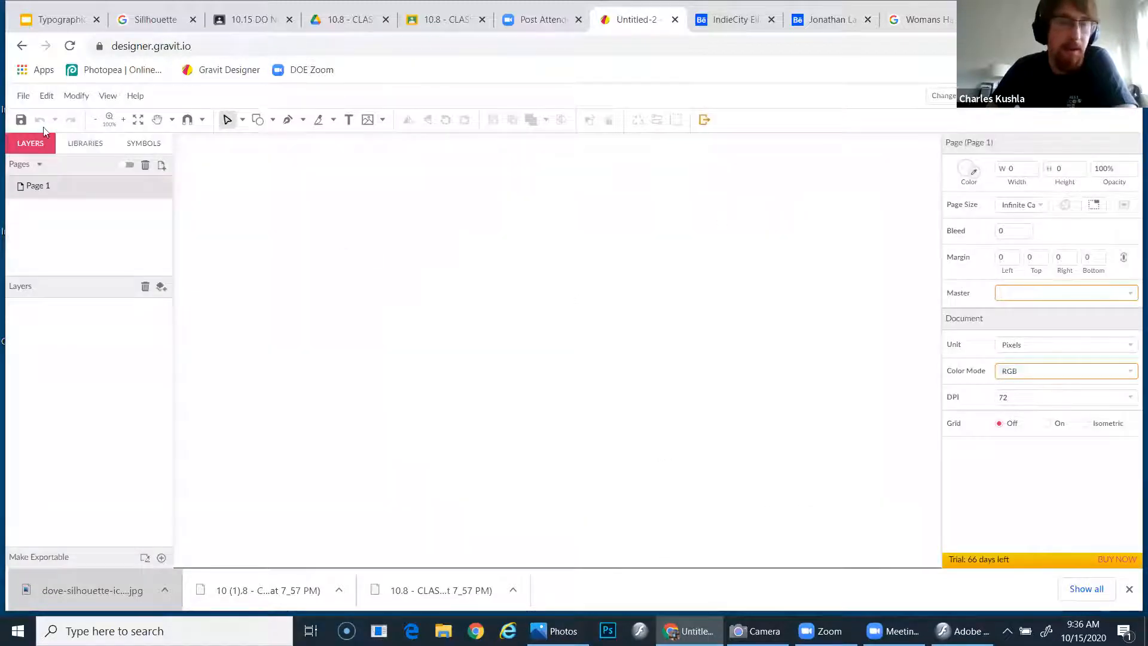
# Place the Butterfly Sketch image from the Sketches folder into the design and fit it in view.
pyautogui.click(22, 96)
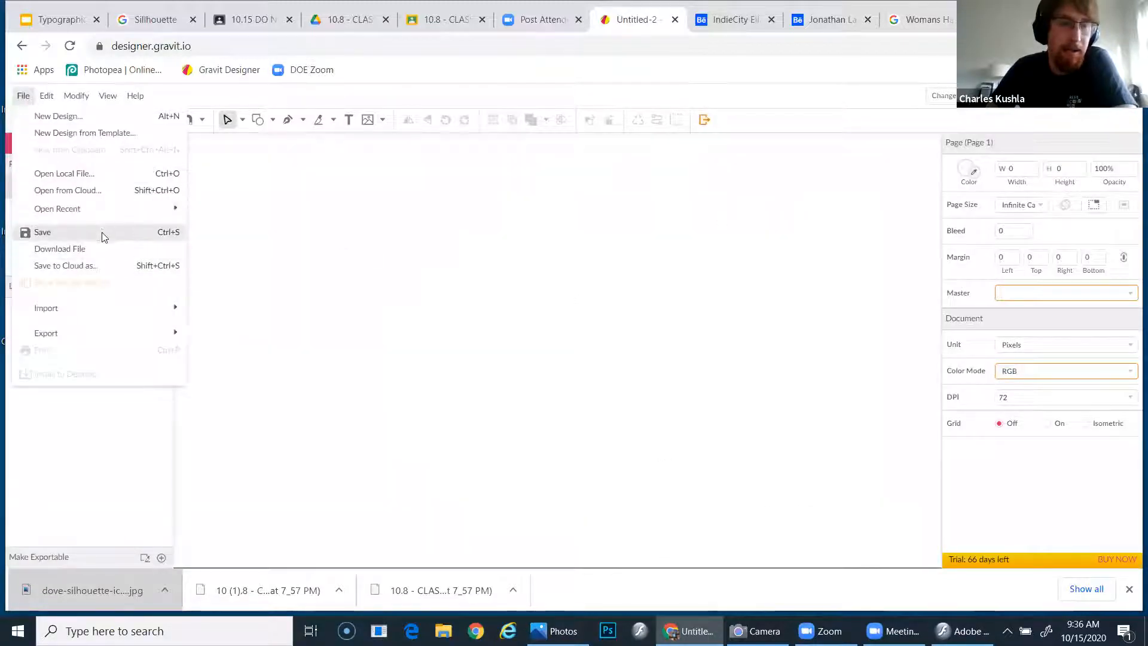
pyautogui.moveTo(74, 315)
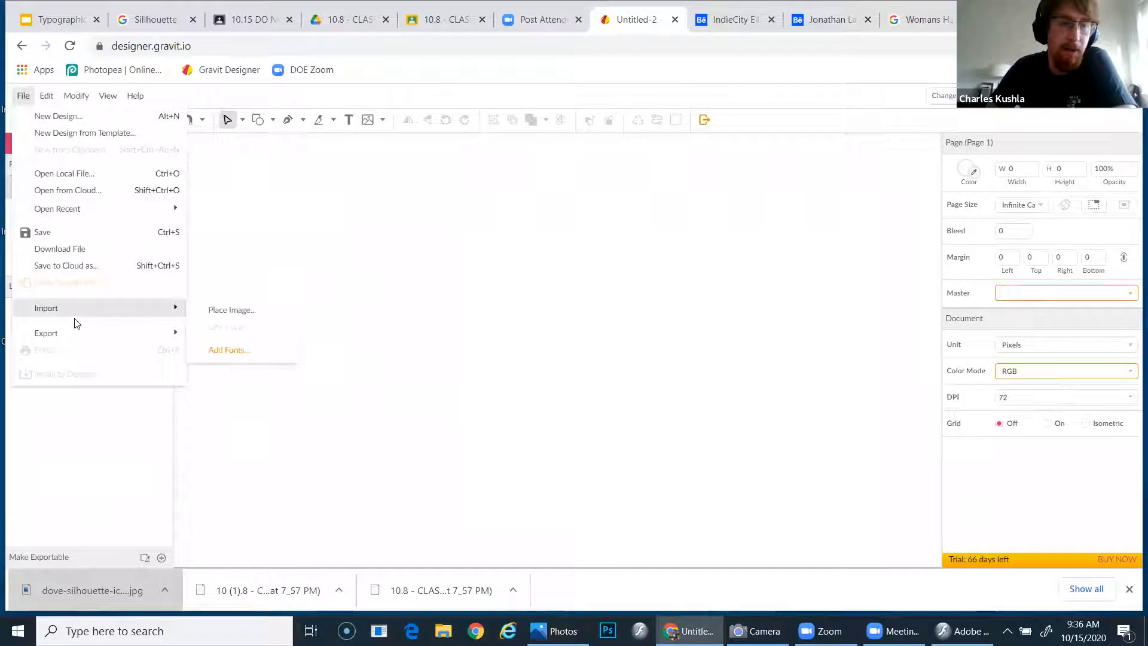
pyautogui.click(235, 311)
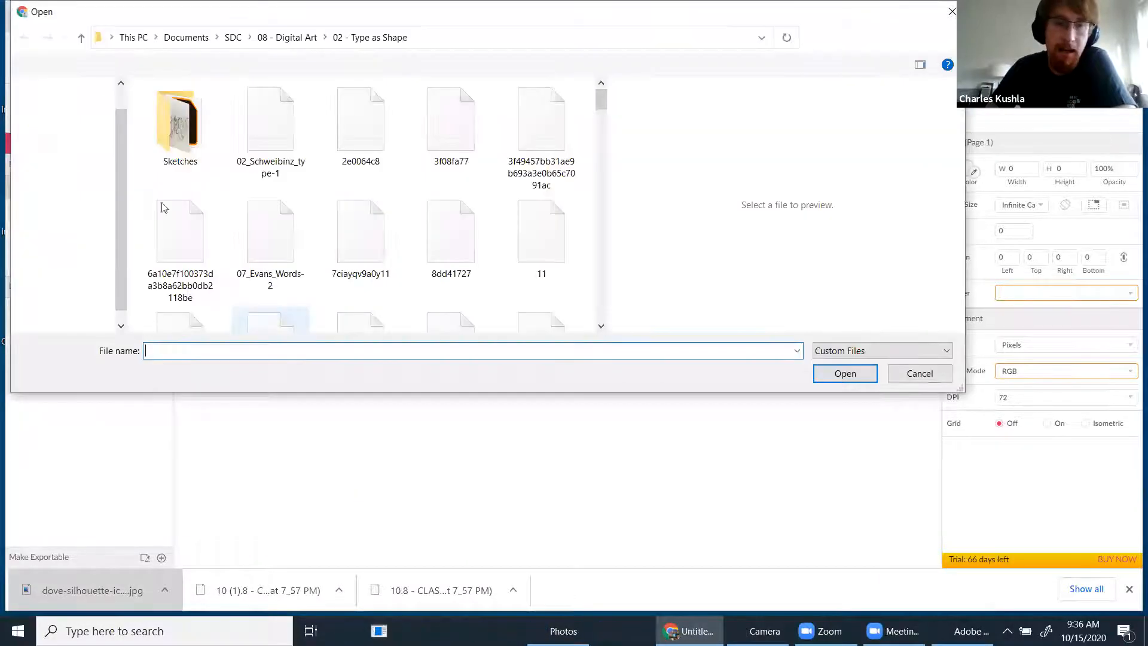
pyautogui.doubleClick(173, 123)
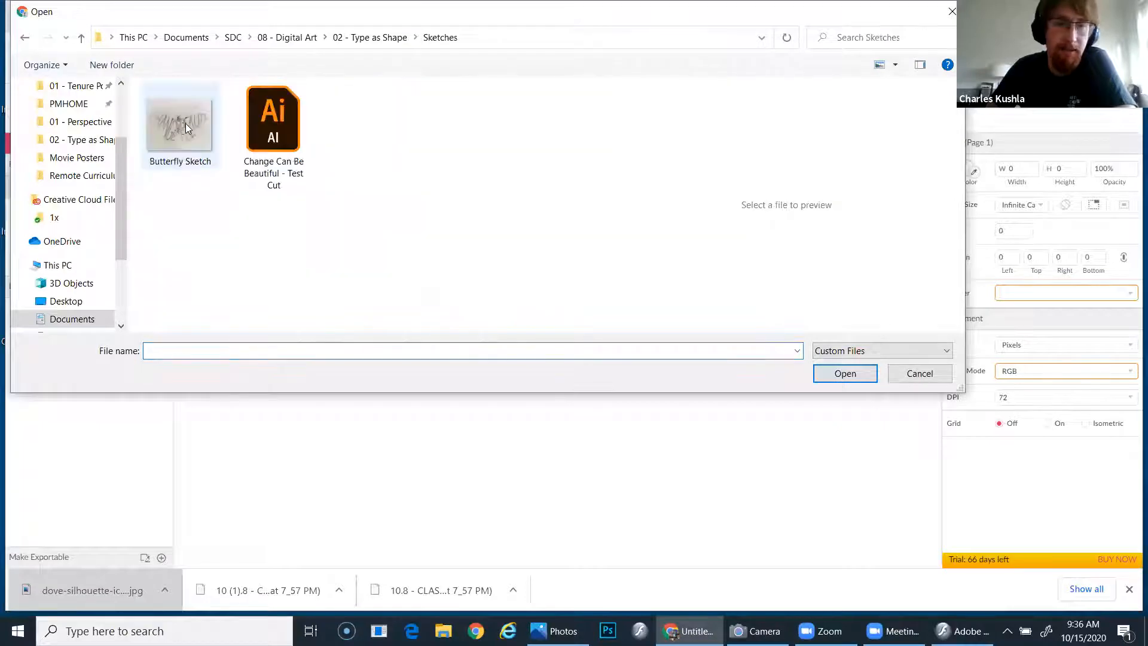
pyautogui.click(195, 125)
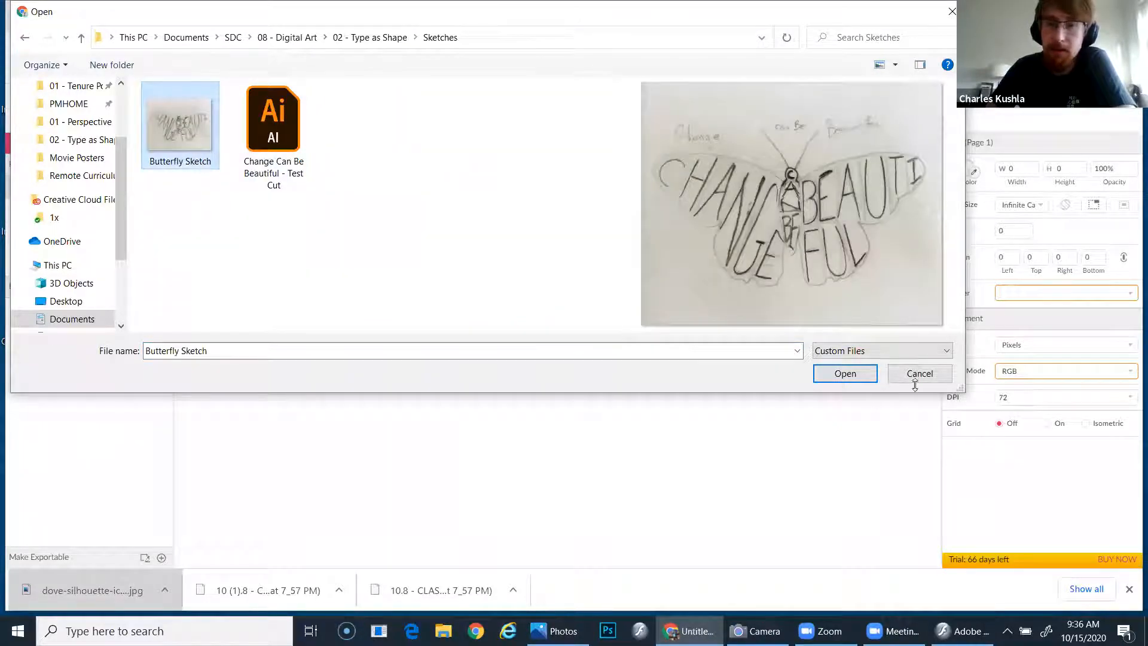
pyautogui.click(836, 381)
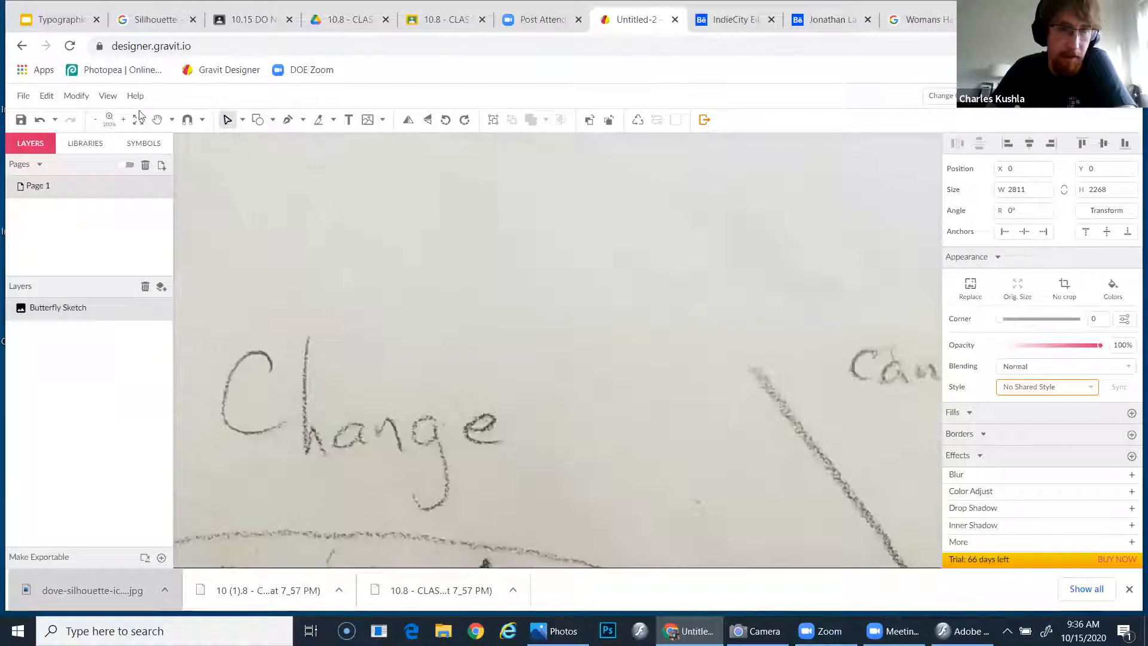
pyautogui.click(138, 119)
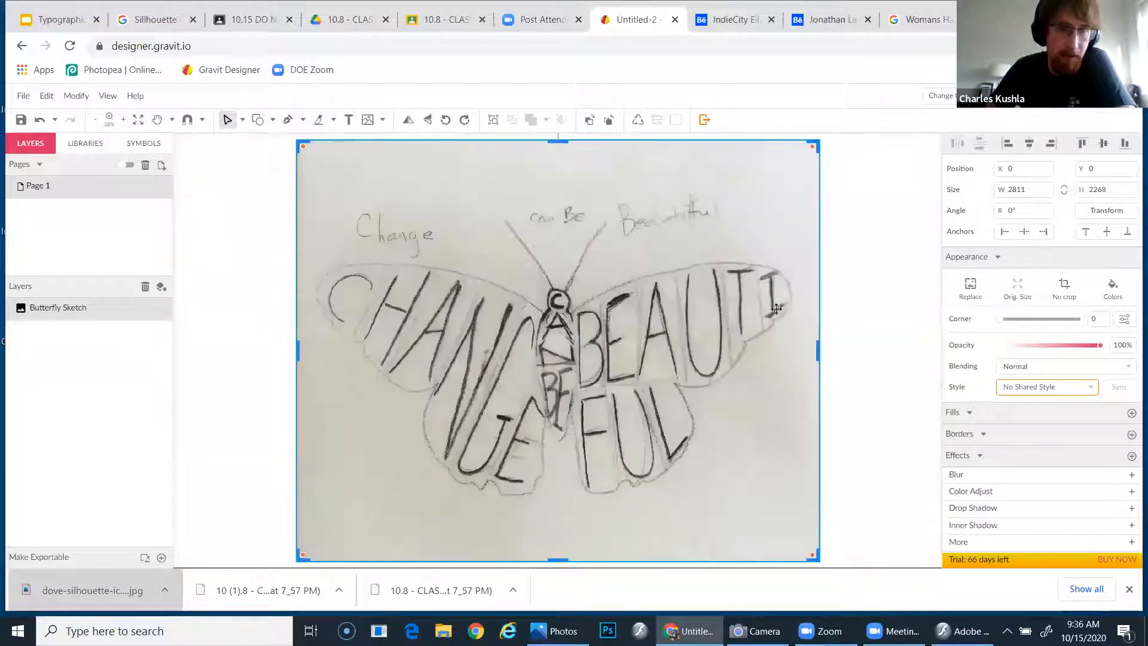
pyautogui.click(841, 293)
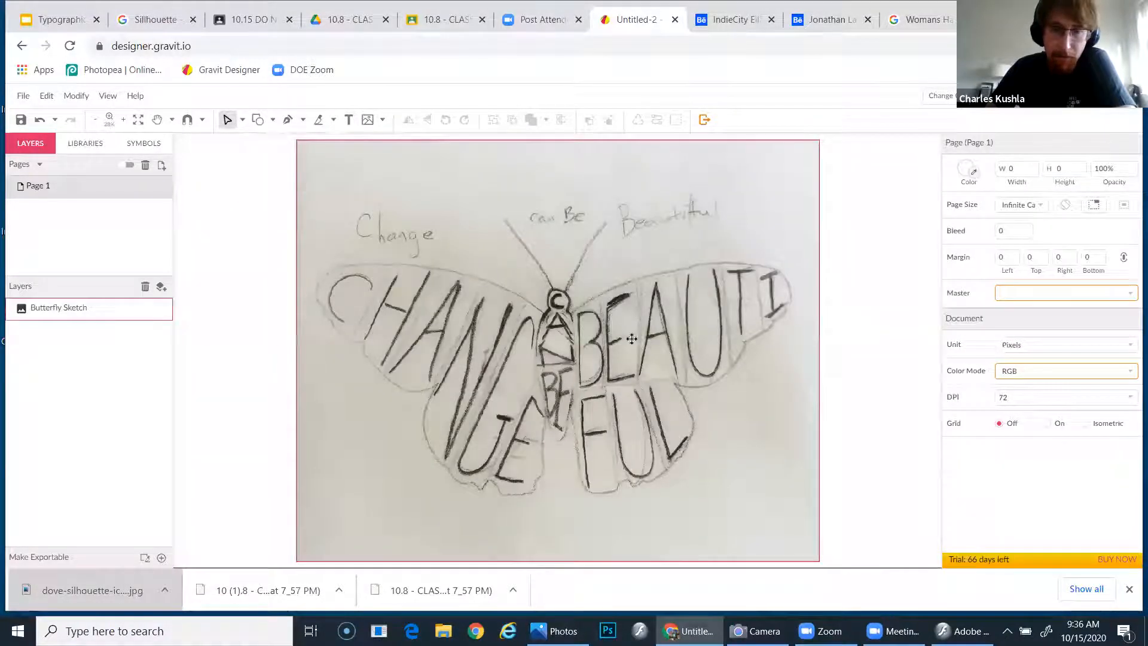
# Add a Color Adjust effect to the placed sketch with brightness -11% and contrast 46%.
pyautogui.click(578, 467)
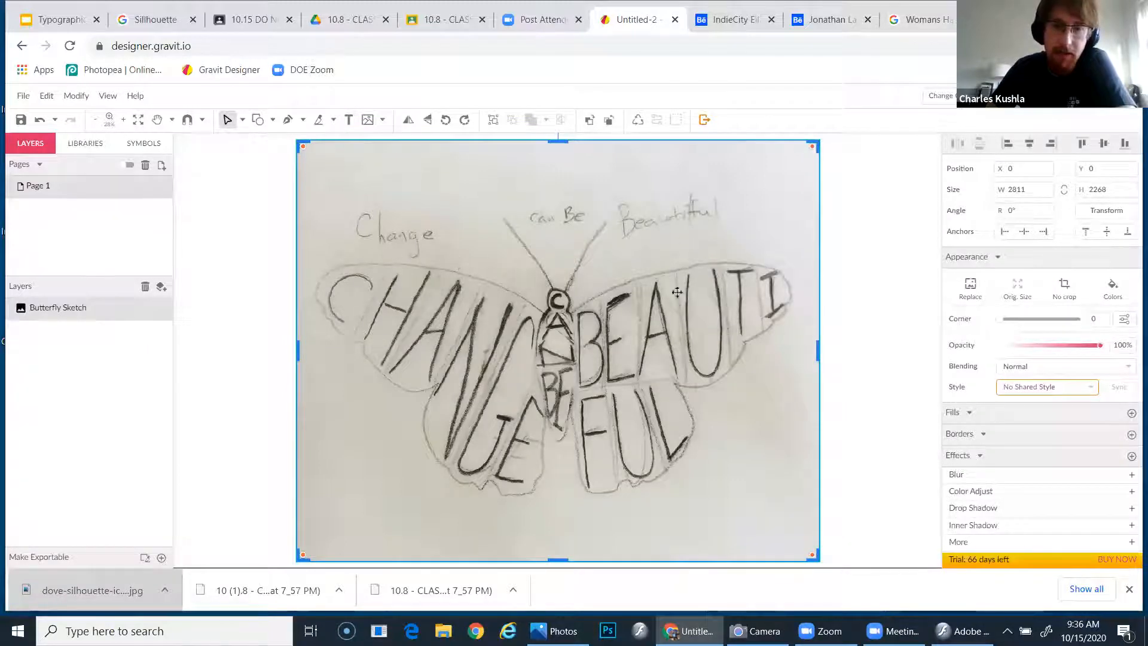
pyautogui.click(983, 495)
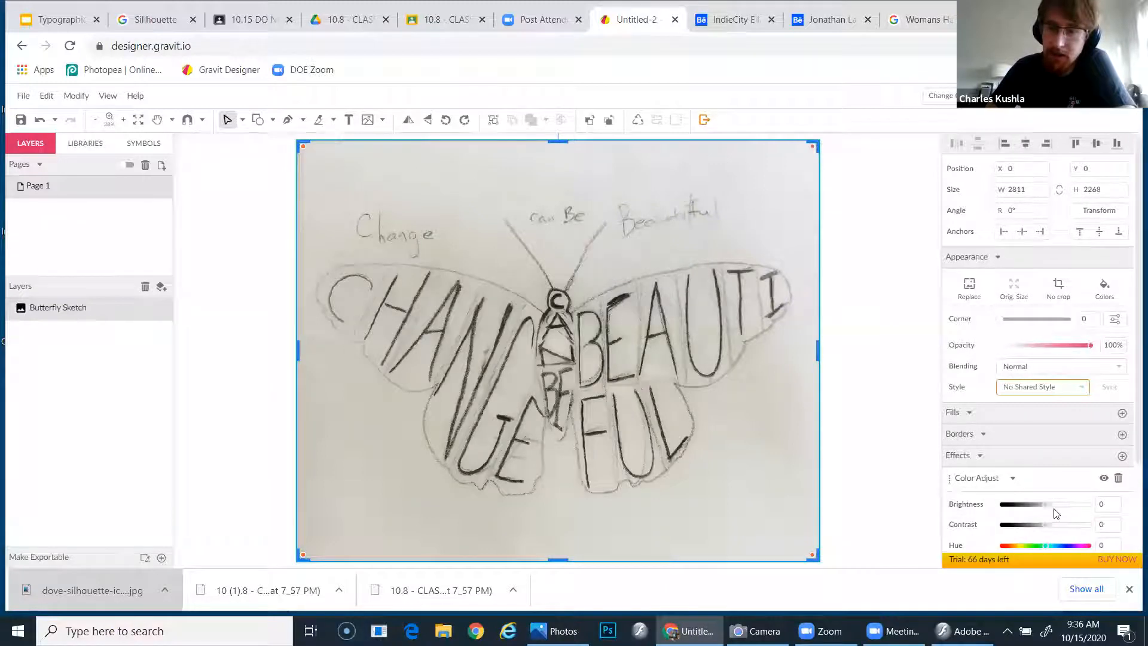
pyautogui.moveTo(1050, 532)
pyautogui.mouseDown()
pyautogui.moveTo(1070, 533)
pyautogui.moveTo(1040, 509)
pyautogui.moveTo(1069, 527)
pyautogui.mouseUp()
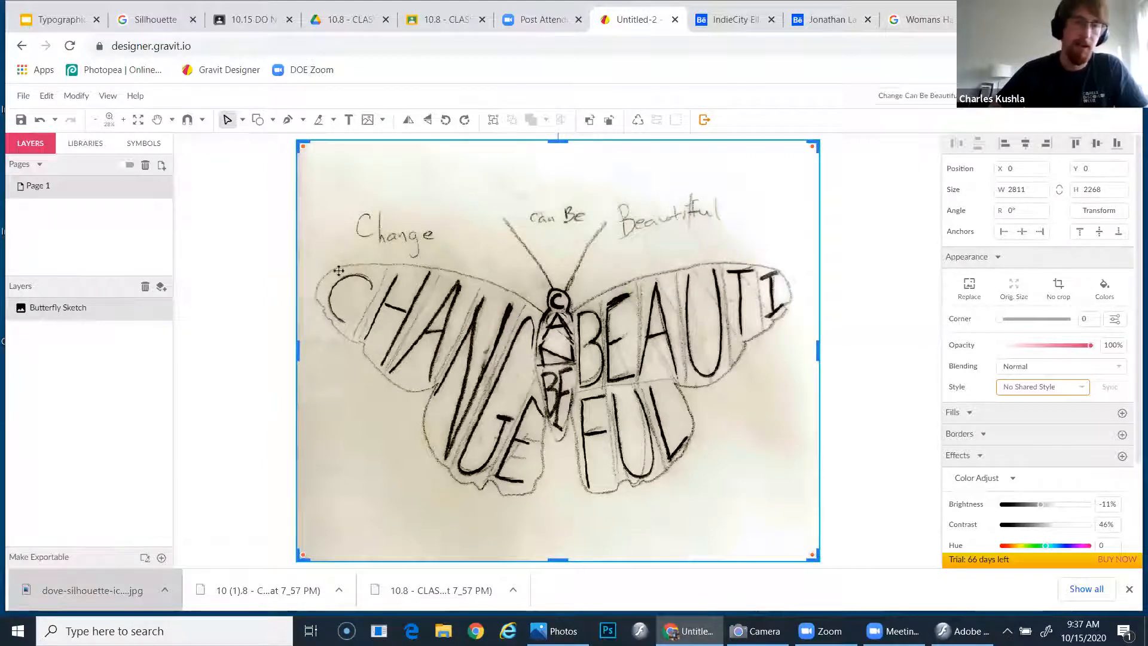
# Zoom in on the sketched letter C at the tip of the butterfly's left wing.
pyautogui.click(287, 120)
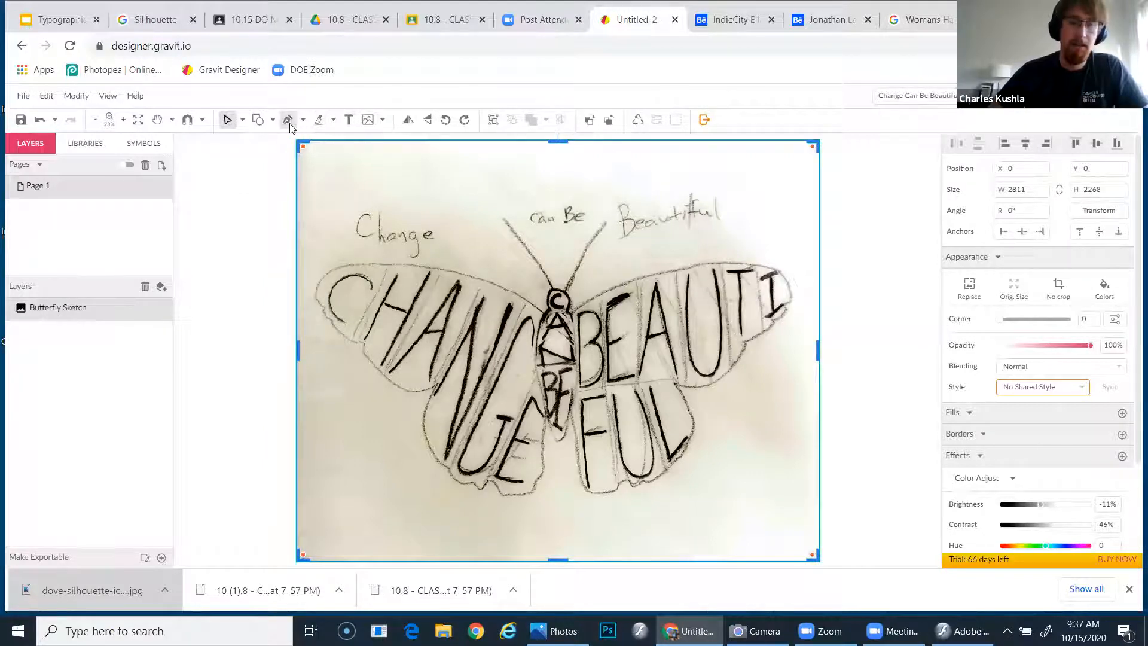
pyautogui.click(123, 121)
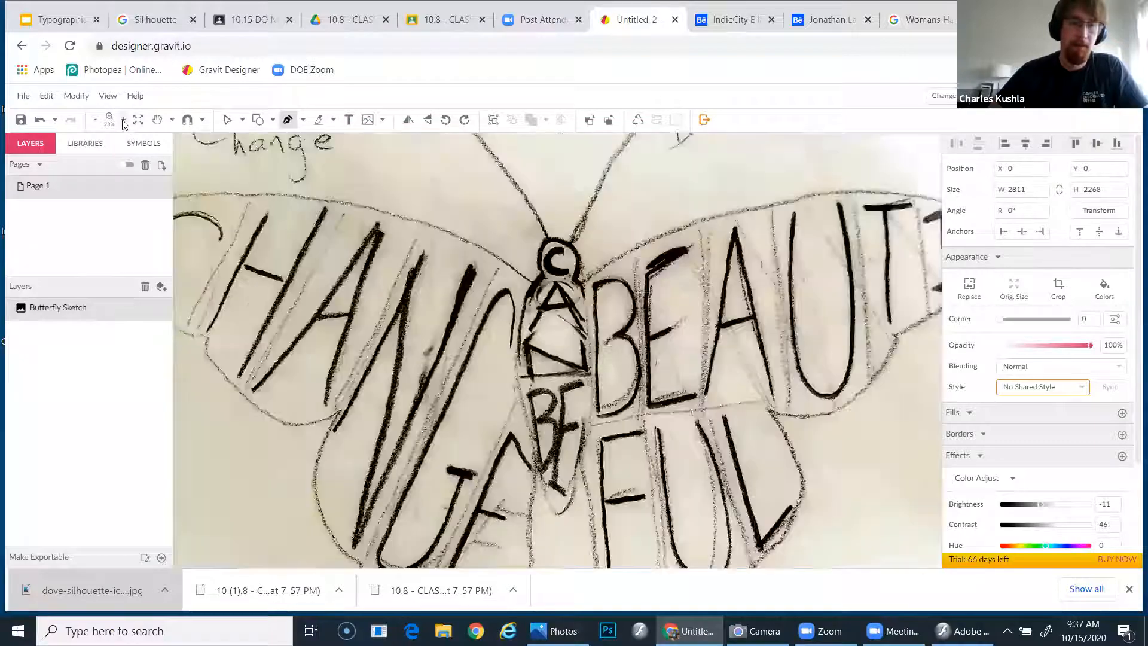
pyautogui.click(123, 121)
pyautogui.click(124, 121)
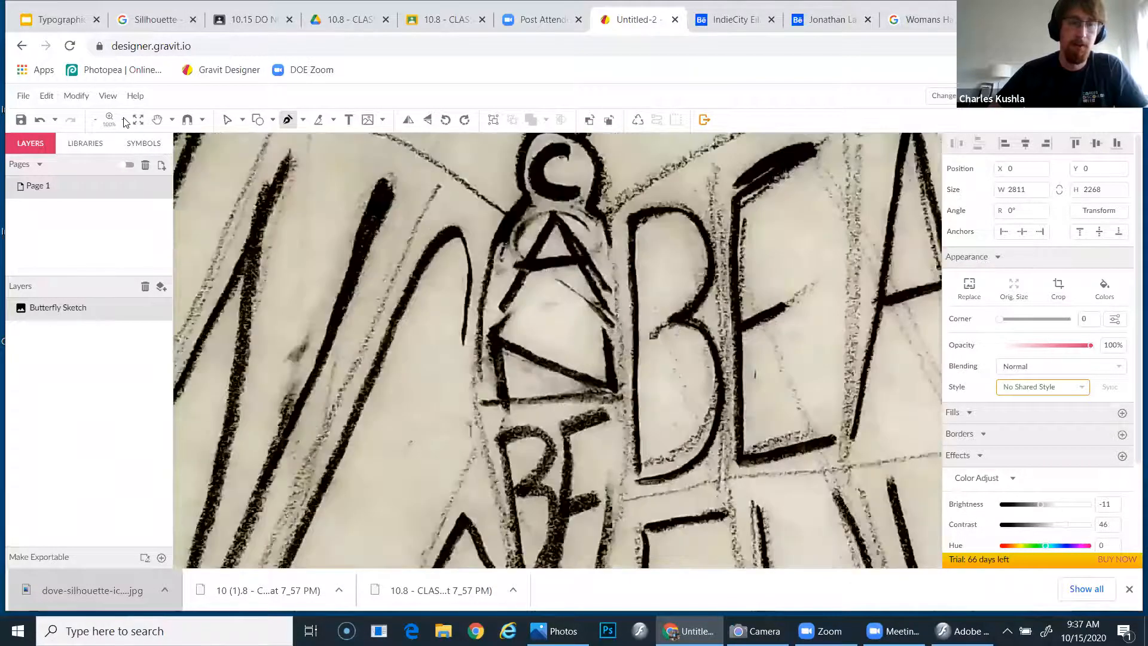
pyautogui.click(123, 121)
pyautogui.moveTo(323, 306); pyautogui.dragTo(679, 431)
pyautogui.click(157, 120)
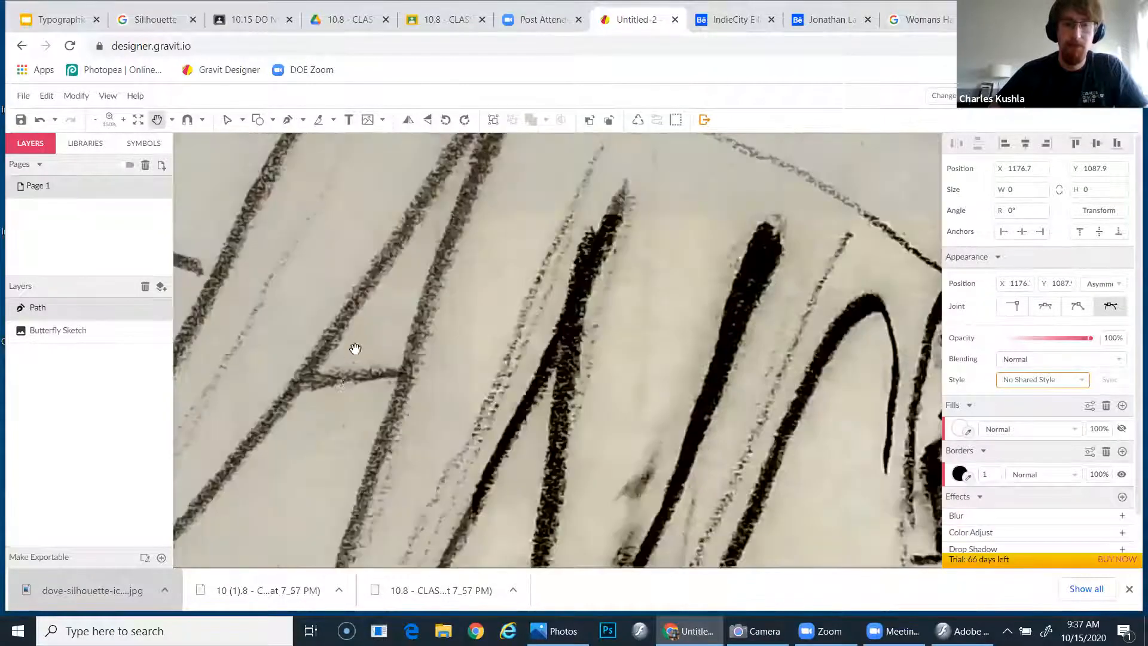
pyautogui.moveTo(356, 348); pyautogui.dragTo(747, 422)
pyautogui.moveTo(407, 359)
pyautogui.mouseDown()
pyautogui.moveTo(538, 441)
pyautogui.moveTo(513, 474)
pyautogui.moveTo(594, 404)
pyautogui.moveTo(660, 430)
pyautogui.mouseUp()
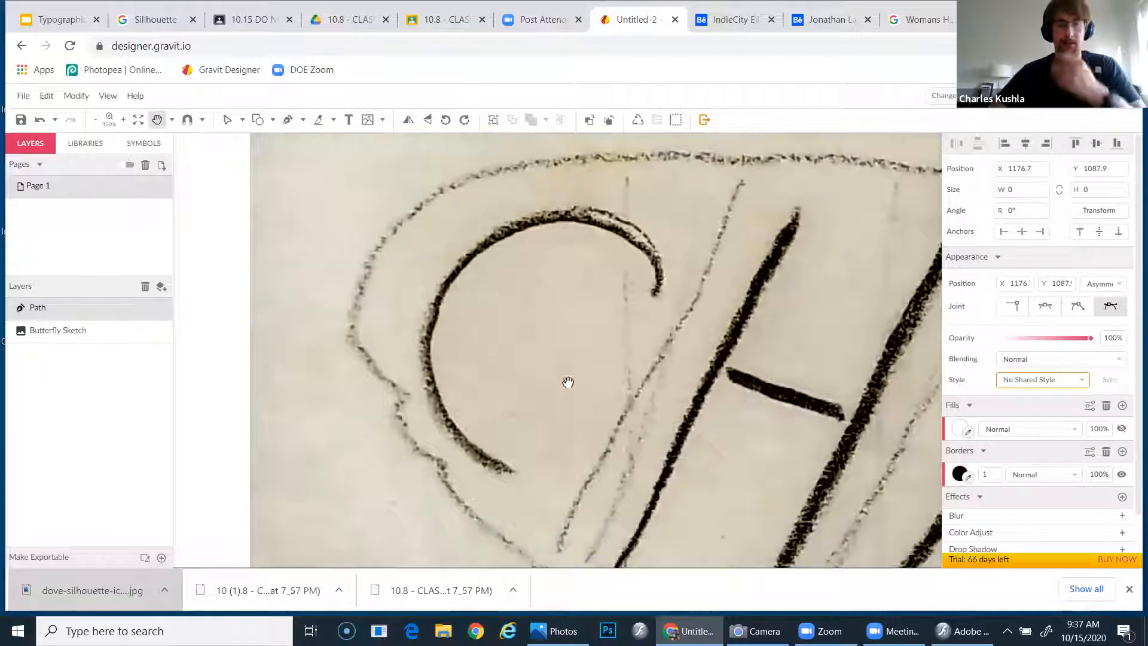
pyautogui.click(289, 121)
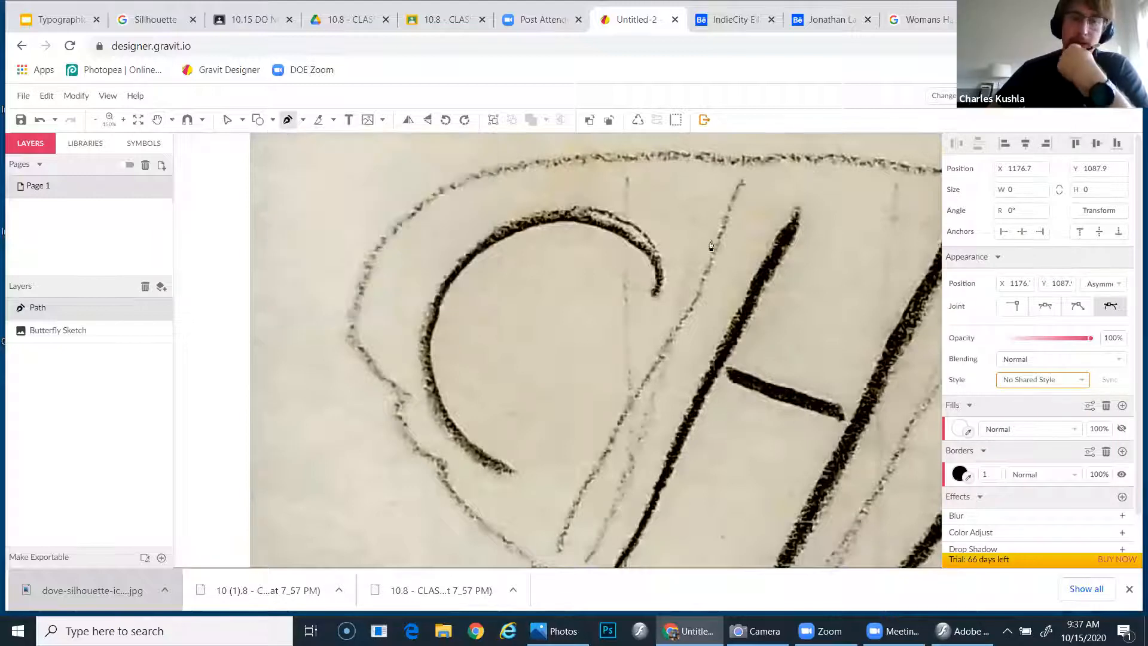
pyautogui.click(619, 313)
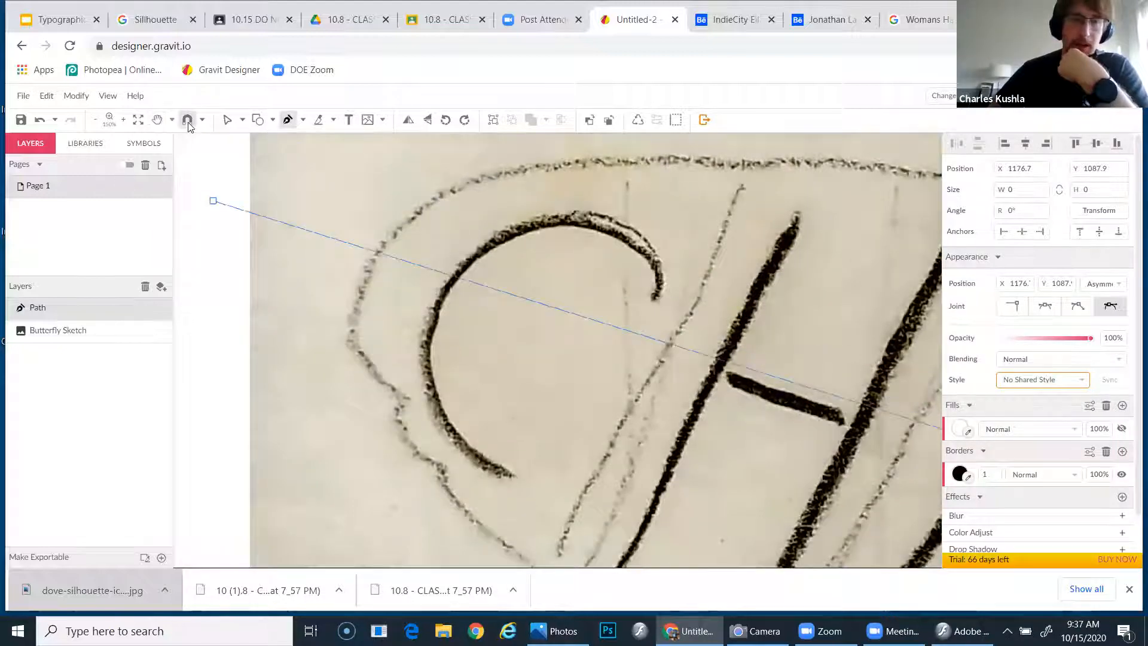
pyautogui.press('Escape')
pyautogui.press('Escape')
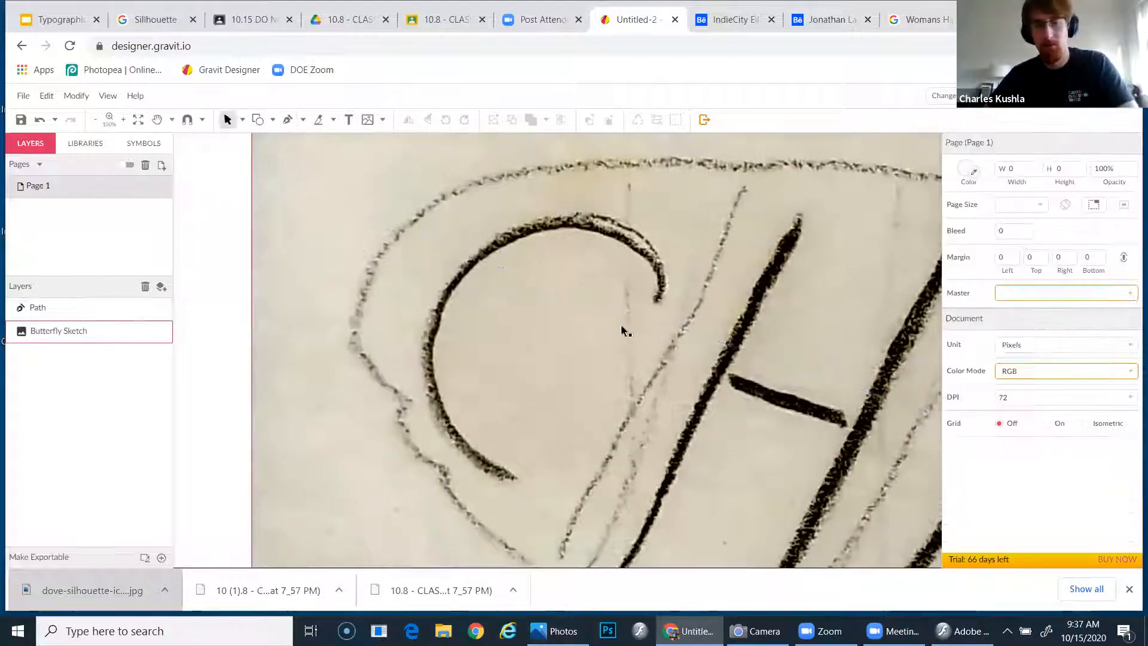
pyautogui.click(644, 323)
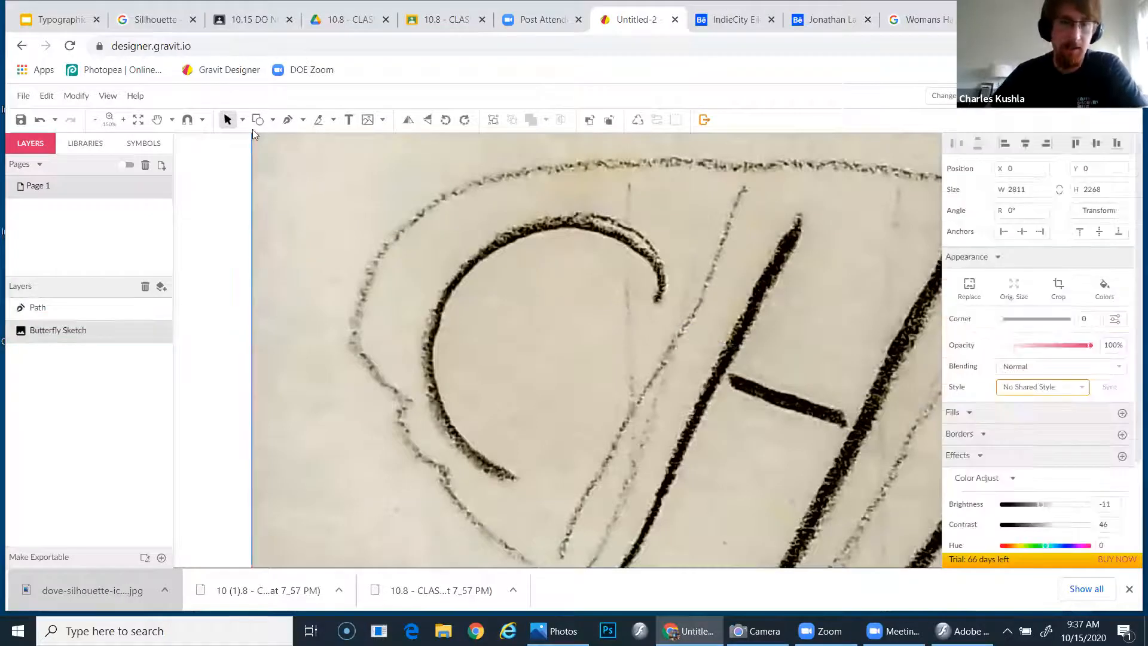
# Start a Pen path at the inner tip of the C's upper end and trace around that end to the wing's top edge.
pyautogui.click(287, 120)
pyautogui.click(620, 303)
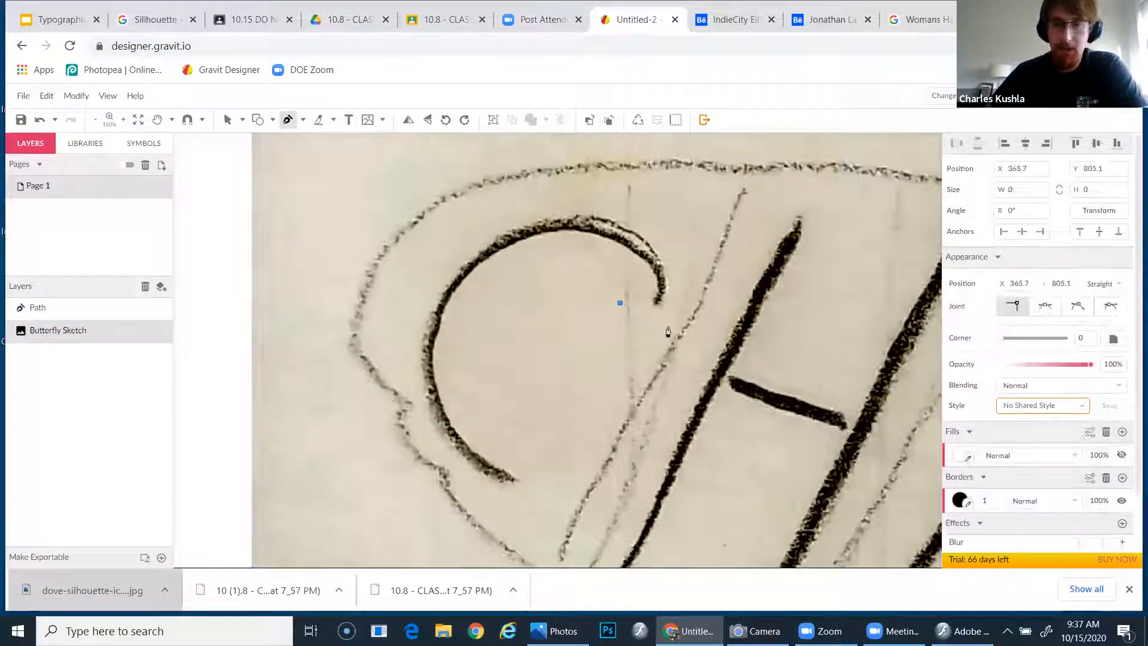
pyautogui.click(673, 326)
pyautogui.click(687, 282)
pyautogui.click(697, 236)
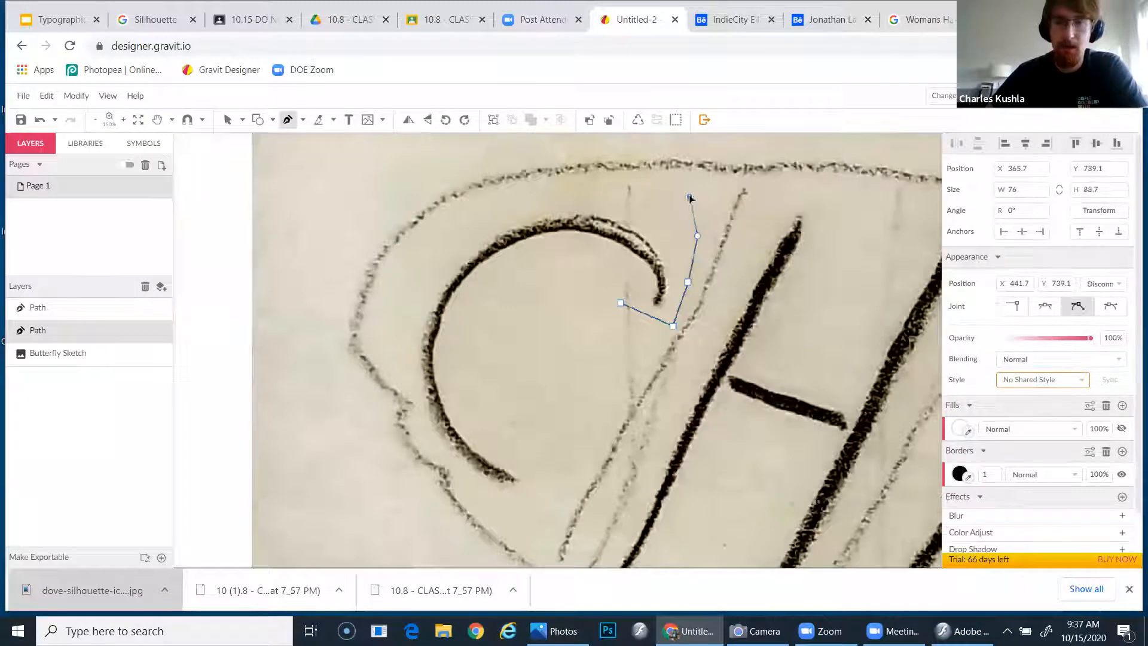
pyautogui.click(689, 197)
pyautogui.click(663, 169)
pyautogui.click(619, 168)
pyautogui.click(542, 168)
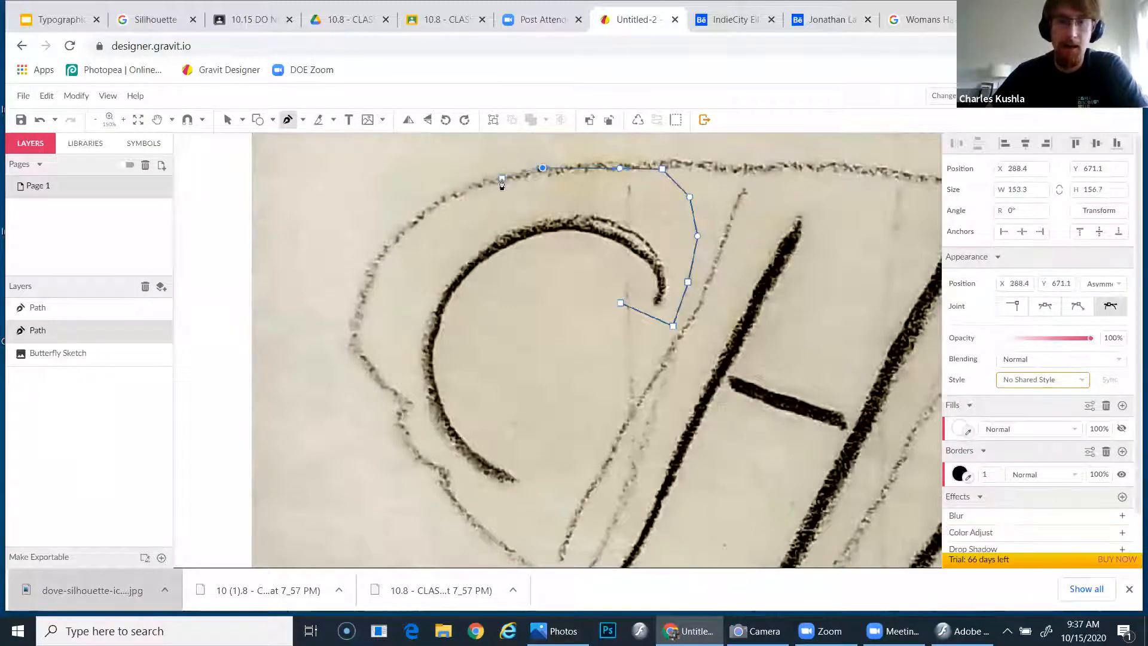
# Continue the C's path along the wing's curved outer edge down to its outermost point.
pyautogui.click(502, 178)
pyautogui.click(440, 196)
pyautogui.click(412, 227)
pyautogui.click(391, 260)
pyautogui.click(376, 260)
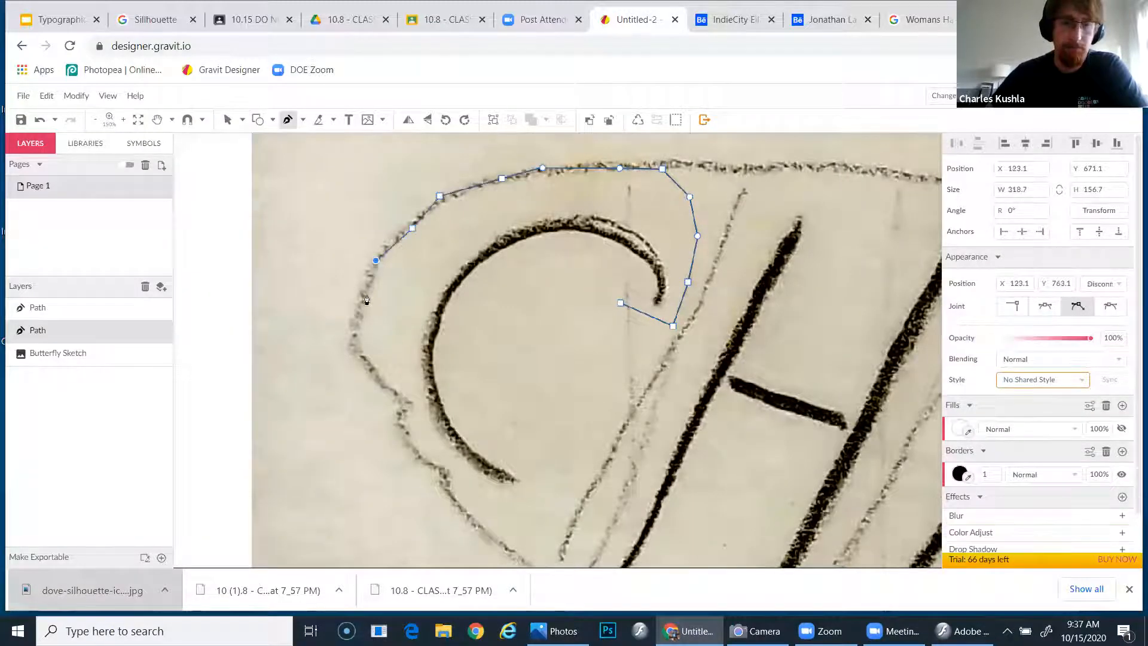
pyautogui.click(366, 295)
pyautogui.click(353, 336)
# Trace the notched lower wing edge with Pen points down to the bottom corner of the C's lower end.
pyautogui.click(371, 372)
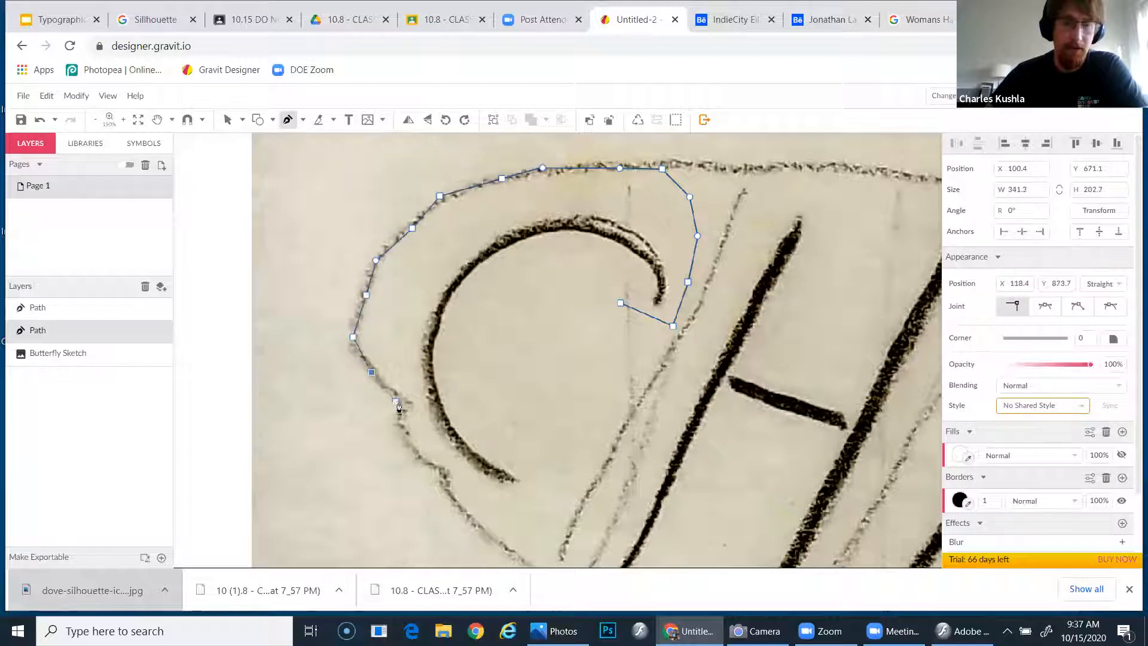
pyautogui.click(407, 399)
pyautogui.click(398, 421)
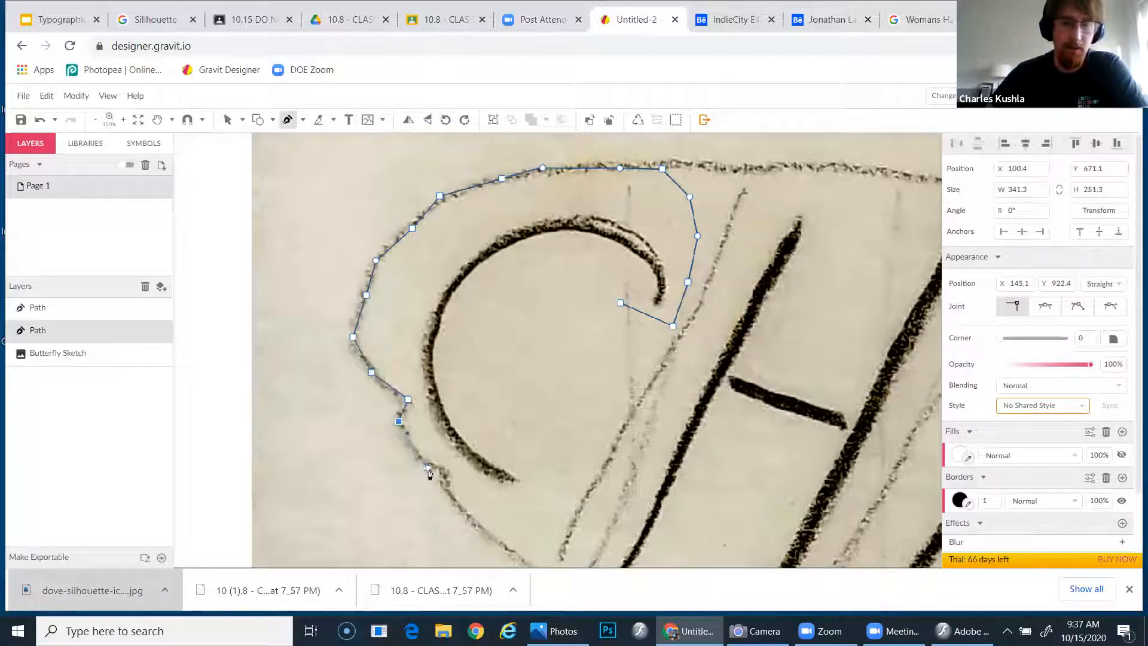
pyautogui.click(430, 468)
pyautogui.click(452, 472)
pyautogui.click(446, 488)
pyautogui.click(466, 513)
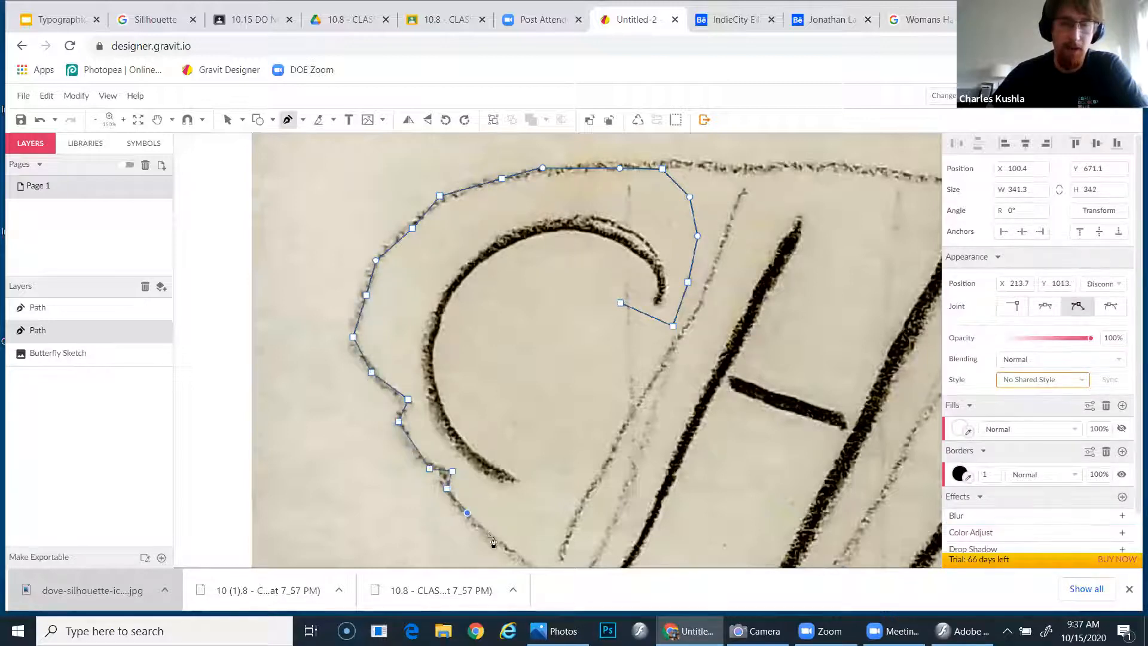
pyautogui.scroll(-2, 478, 515)
pyautogui.click(493, 519)
pyautogui.click(527, 549)
# Trace the C's lower end and inner curve back to the starting point, closing the shape at about 341 by 402.
pyautogui.click(566, 463)
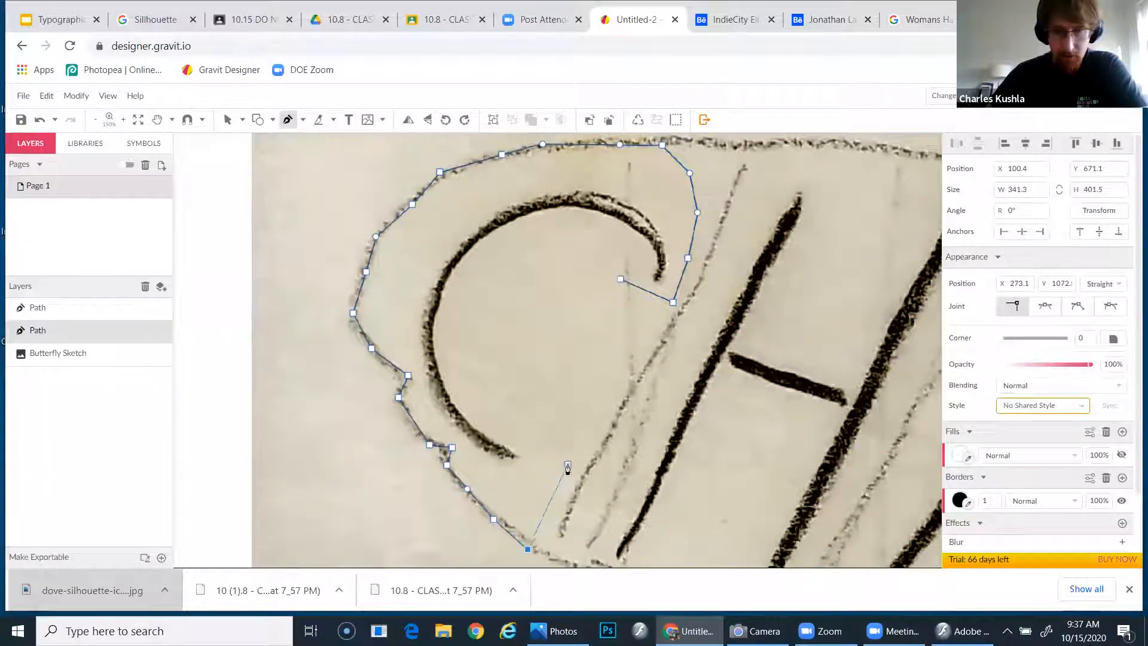
pyautogui.click(517, 423)
pyautogui.click(482, 383)
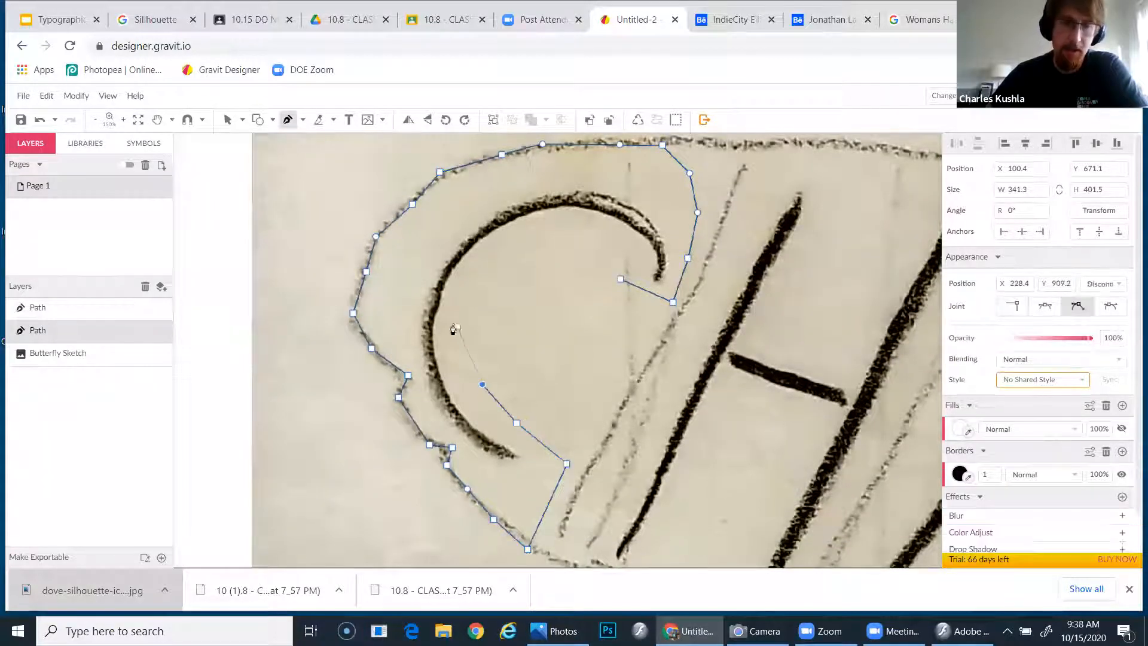
pyautogui.click(452, 323)
pyautogui.moveTo(477, 273); pyautogui.dragTo(483, 270)
pyautogui.click(527, 237)
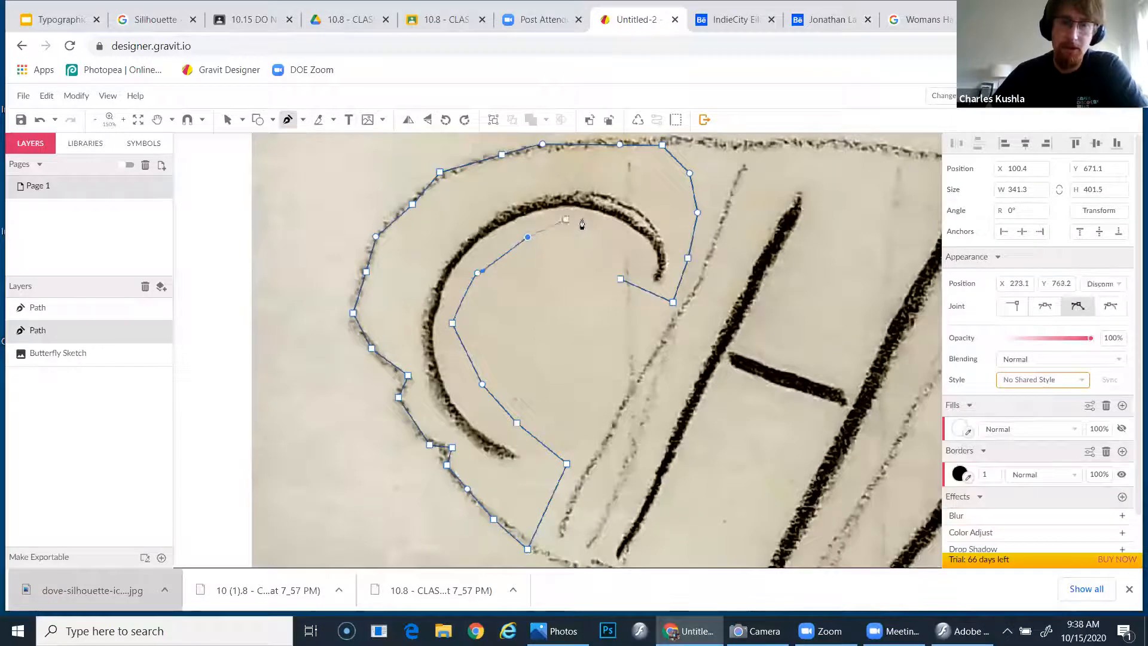
pyautogui.click(582, 226)
pyautogui.click(611, 245)
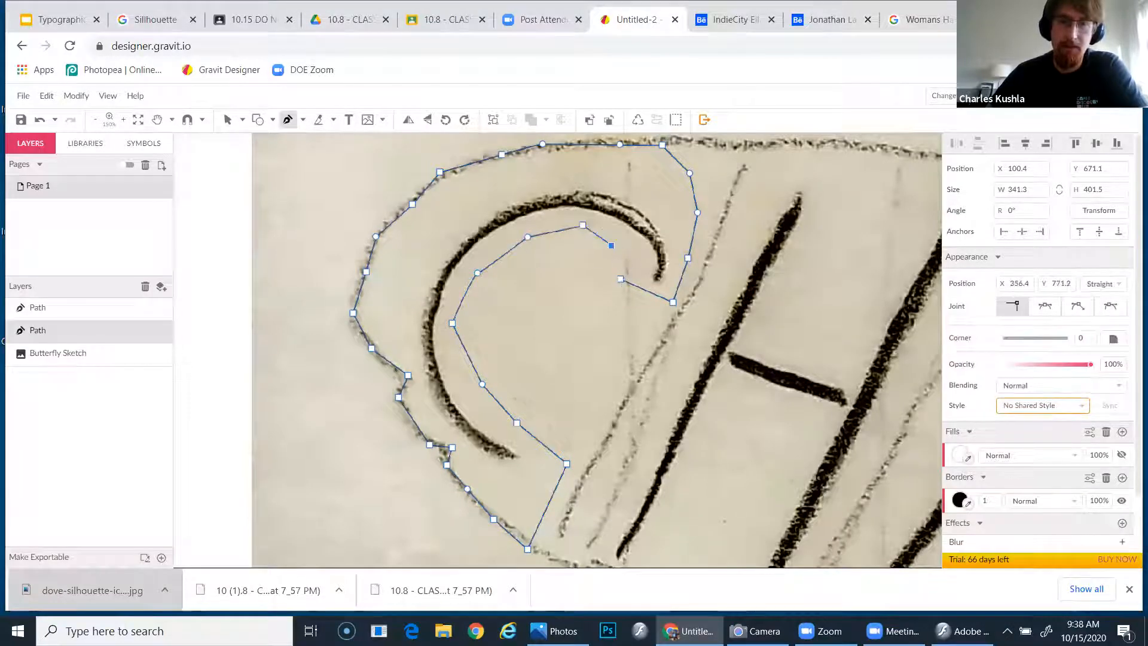
pyautogui.click(620, 279)
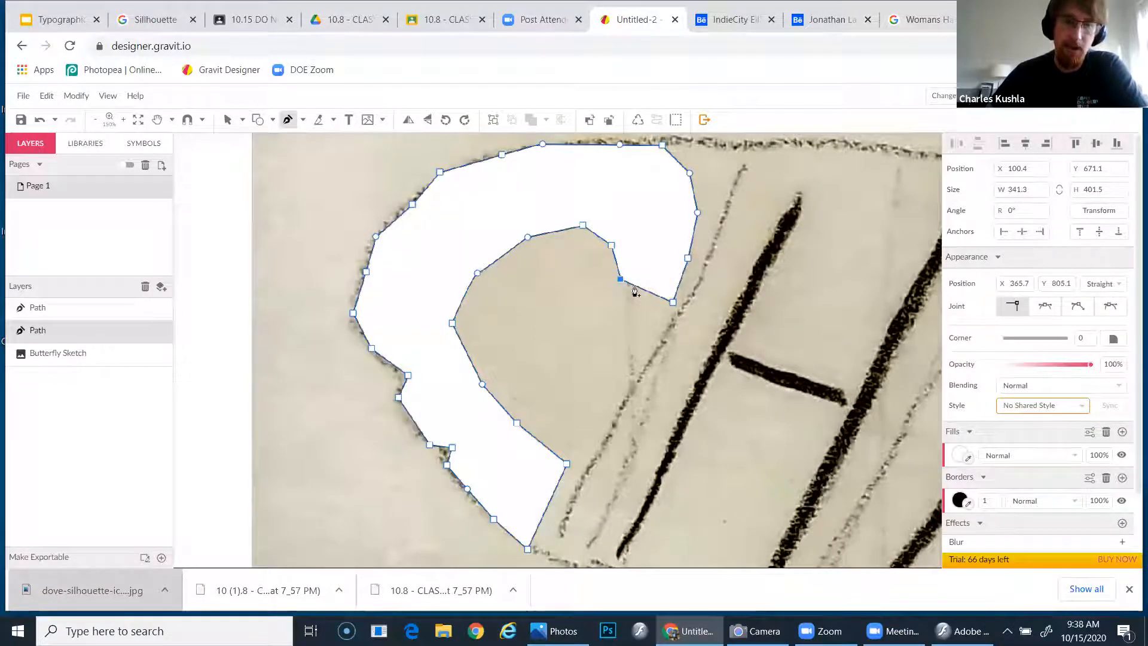
# Fill the closed C shape with solid black (#000000) and deselect it.
pyautogui.scroll(2, 628, 288)
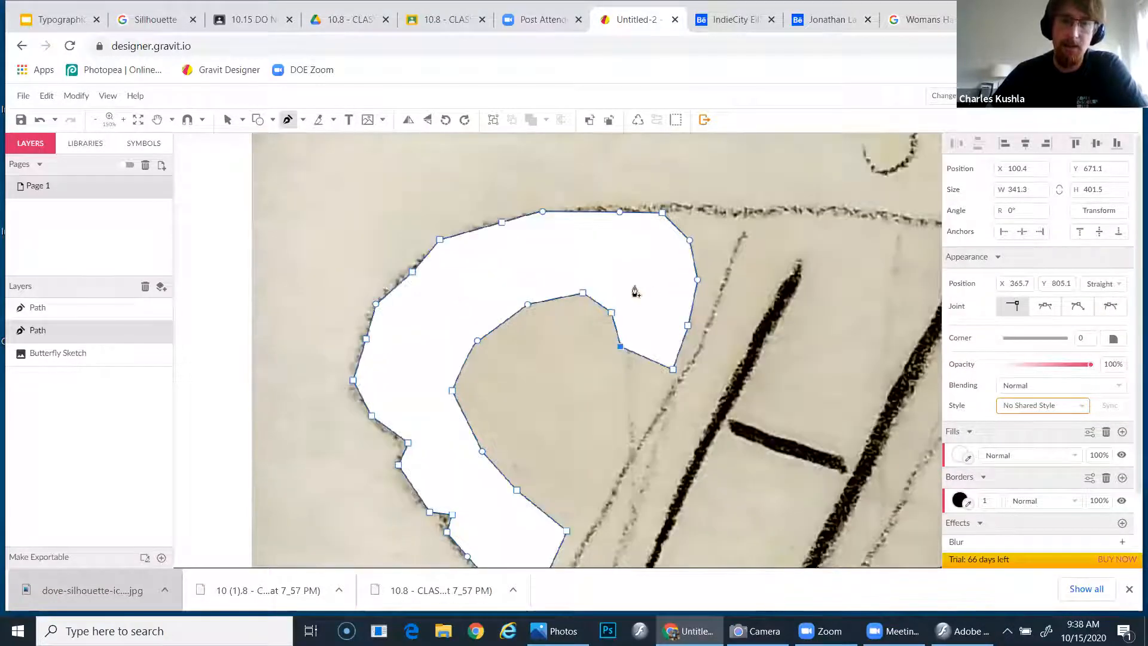
pyautogui.click(959, 456)
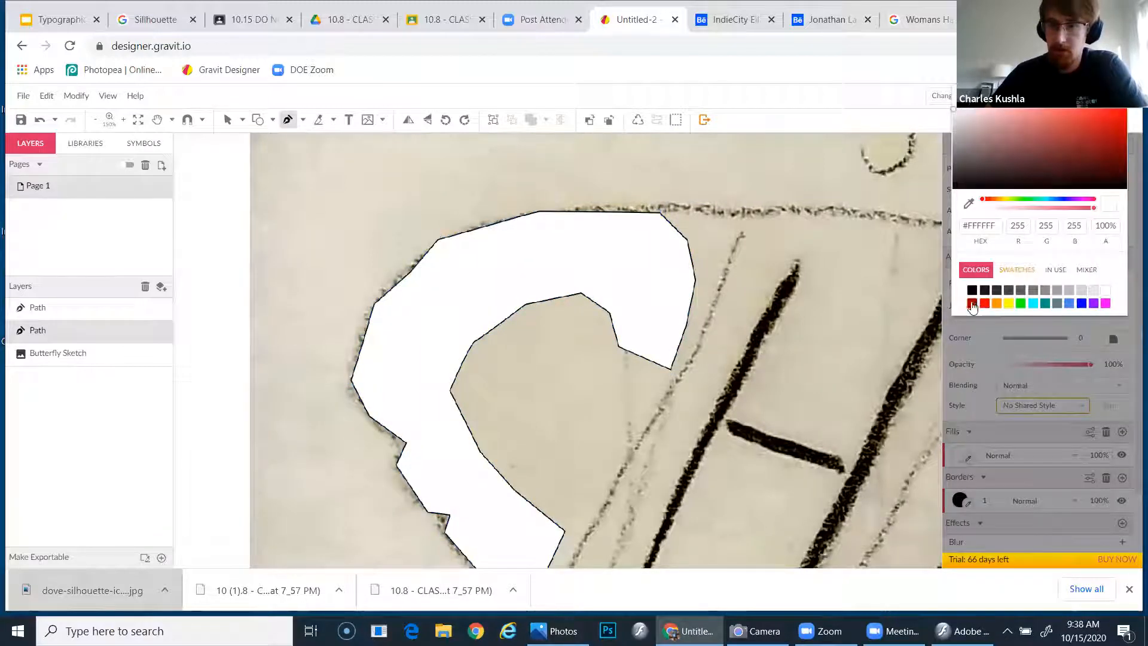
pyautogui.click(972, 292)
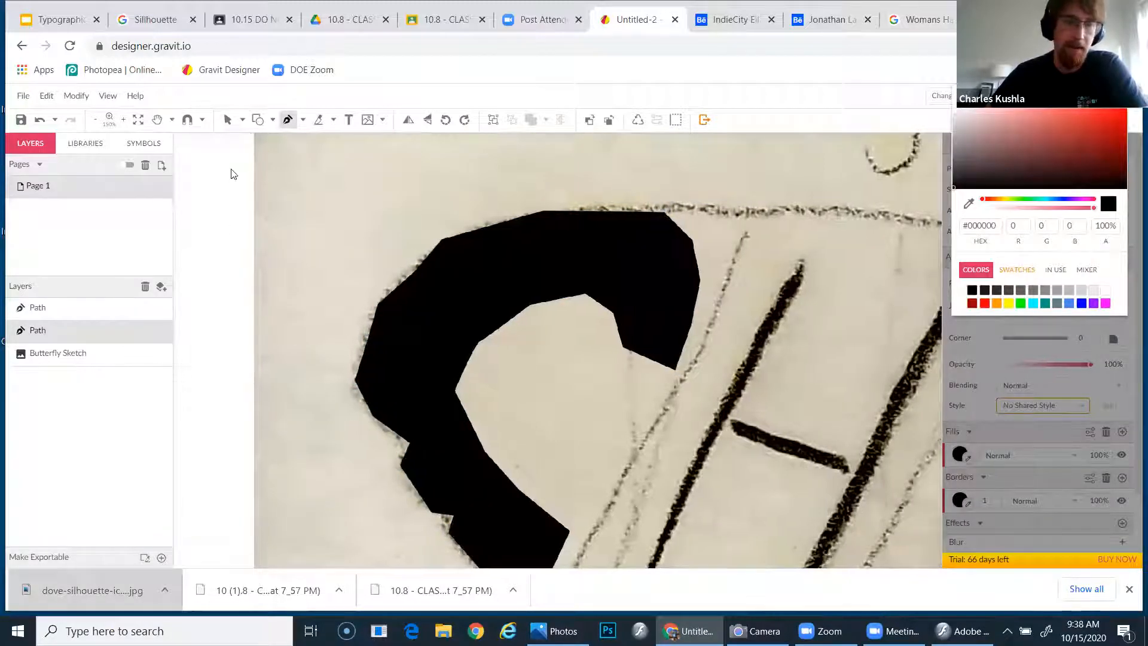
pyautogui.press('v')
pyautogui.scroll(-1, 279, 267)
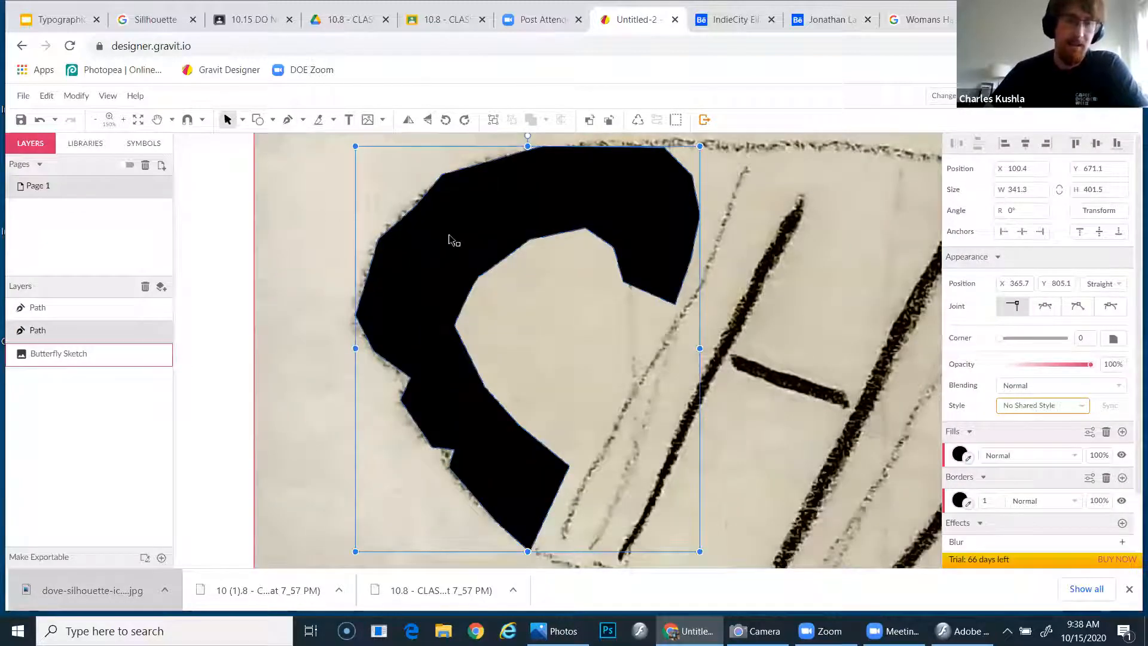
pyautogui.click(512, 240)
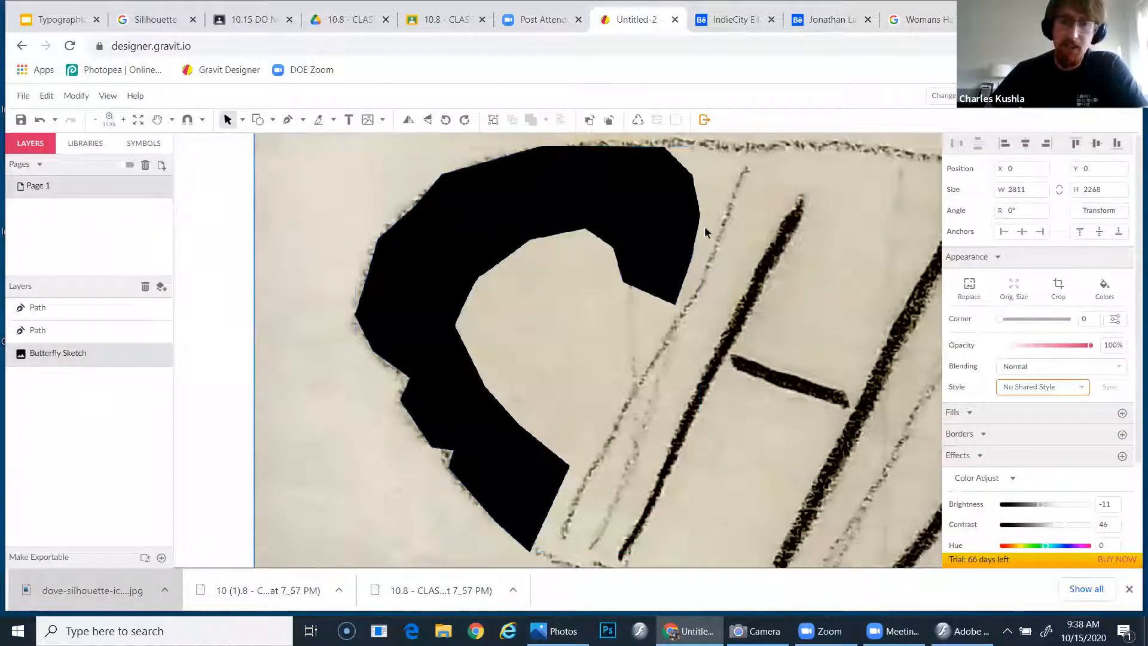
pyautogui.scroll(1, 687, 248)
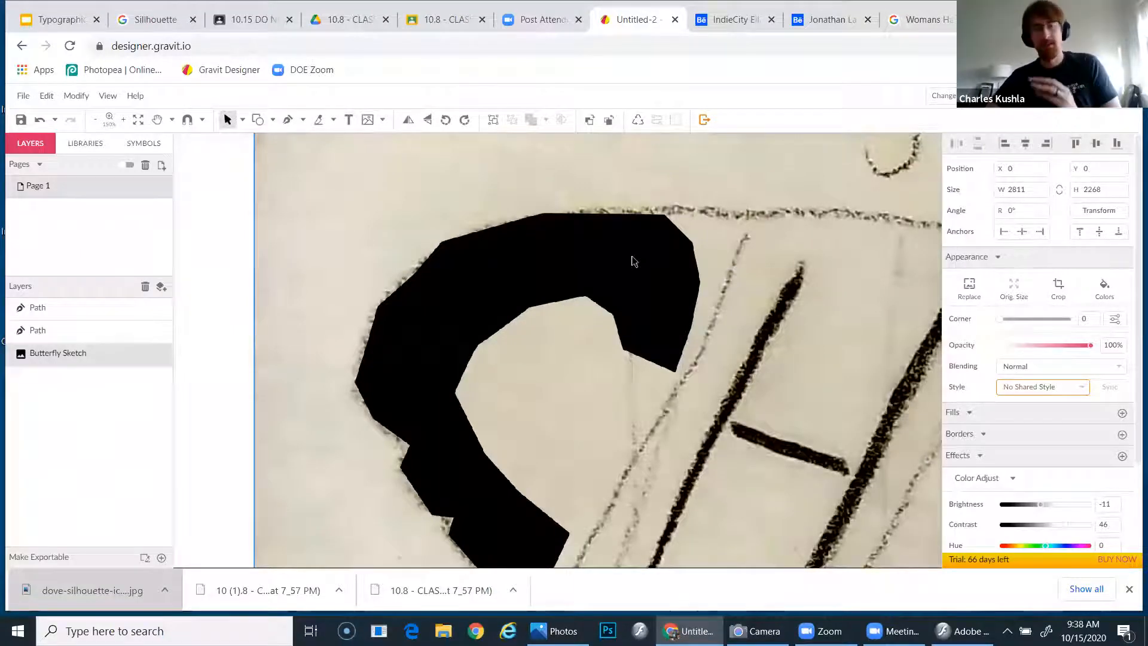
pyautogui.scroll(-1, 612, 254)
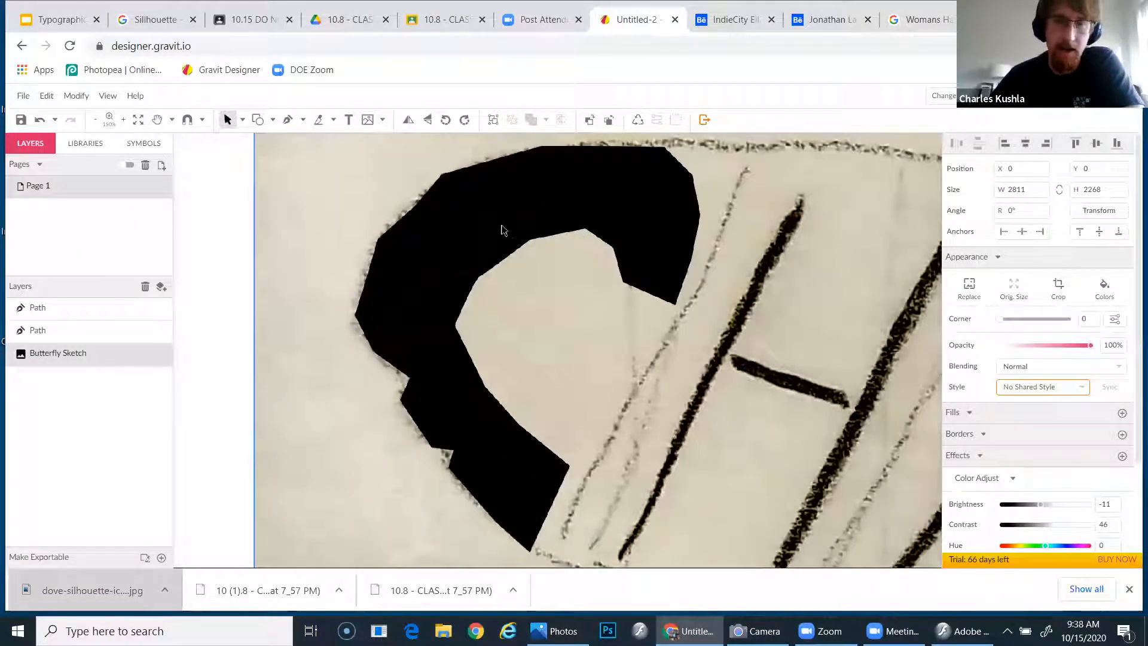
# Hide both Path layers so that only the Butterfly Sketch stays visible.
pyautogui.doubleClick(444, 219)
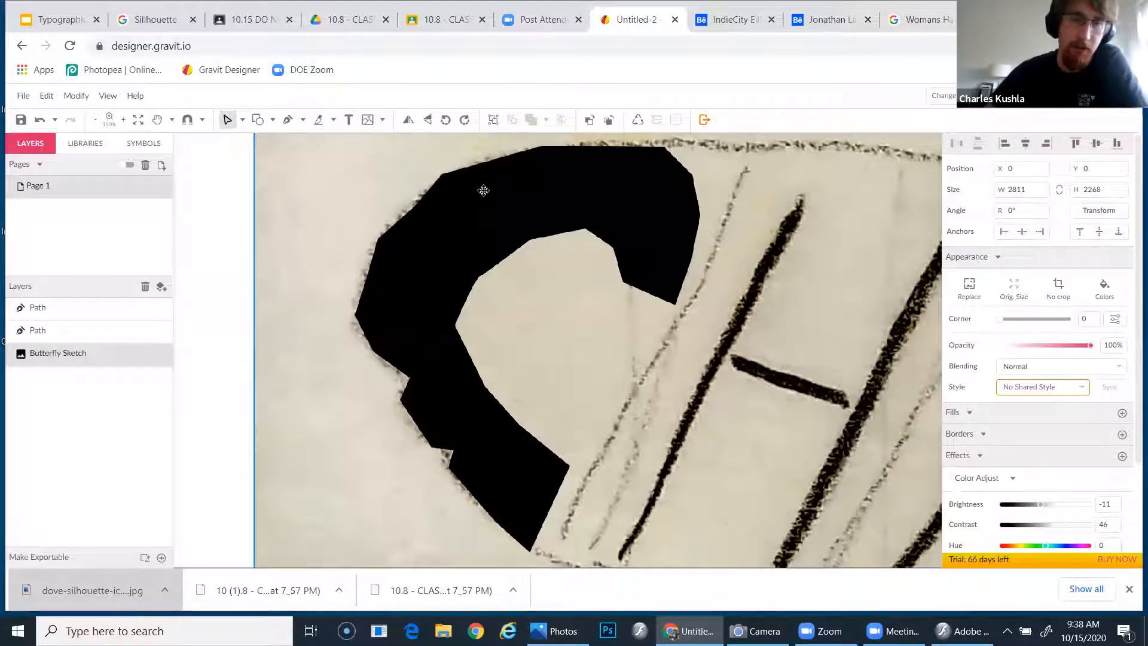
pyautogui.click(159, 330)
pyautogui.click(165, 331)
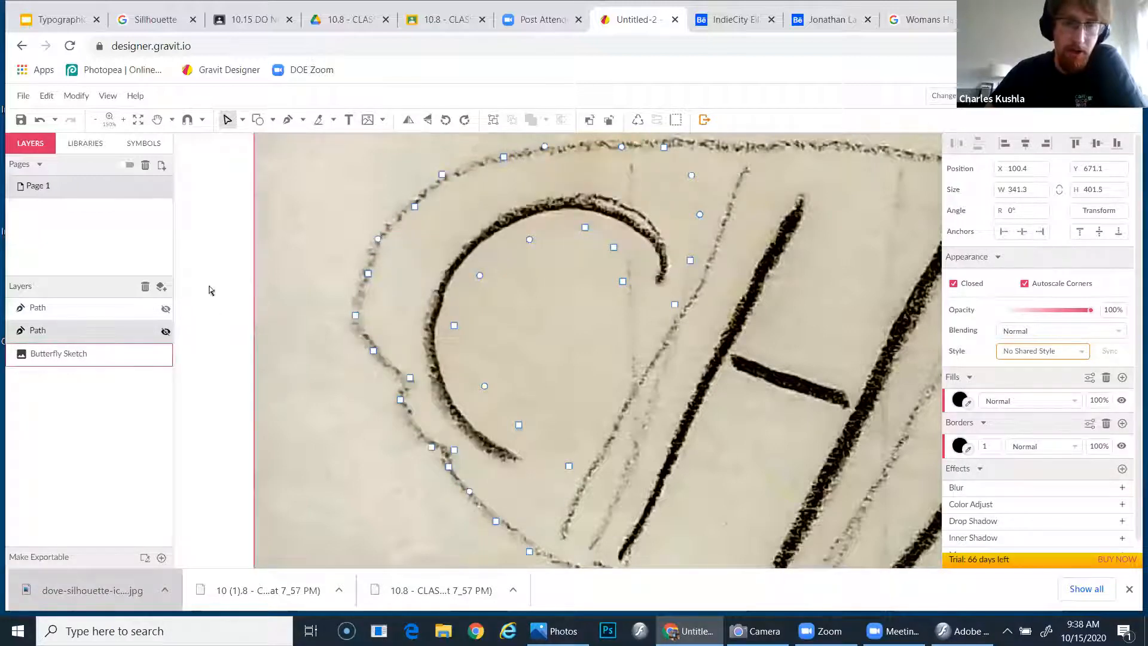
pyautogui.click(227, 122)
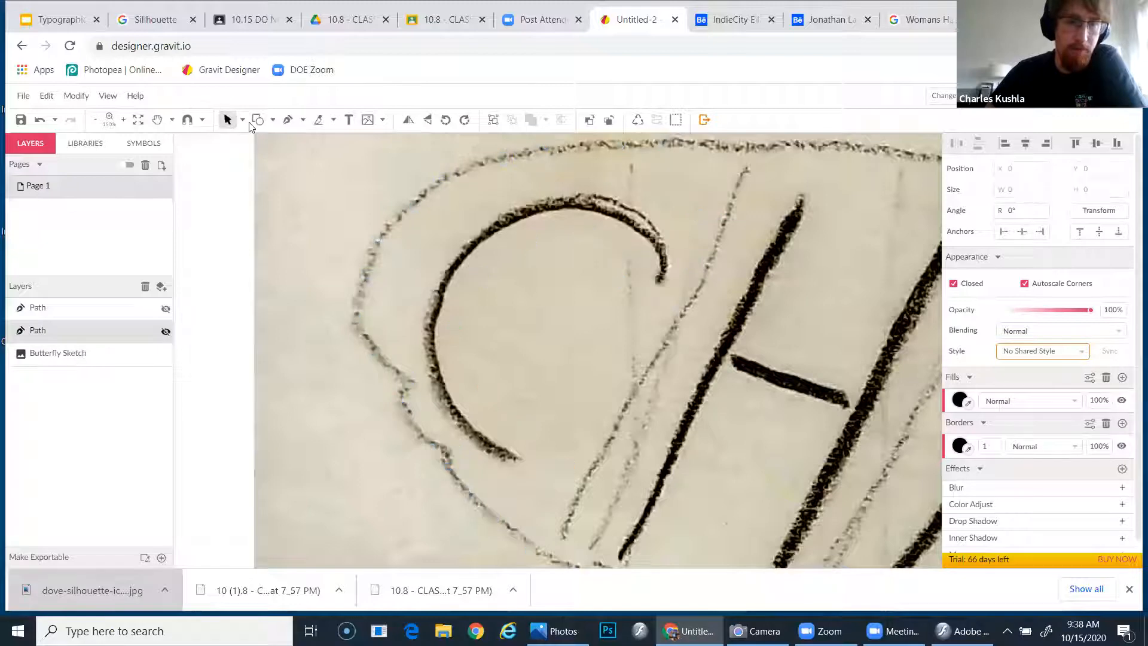
pyautogui.click(209, 138)
# Draw a closed straight-sided triangle about 145 by 114 with the Pen tool beside the sketched C's outer edge.
pyautogui.moveTo(176, 215); pyautogui.dragTo(183, 220)
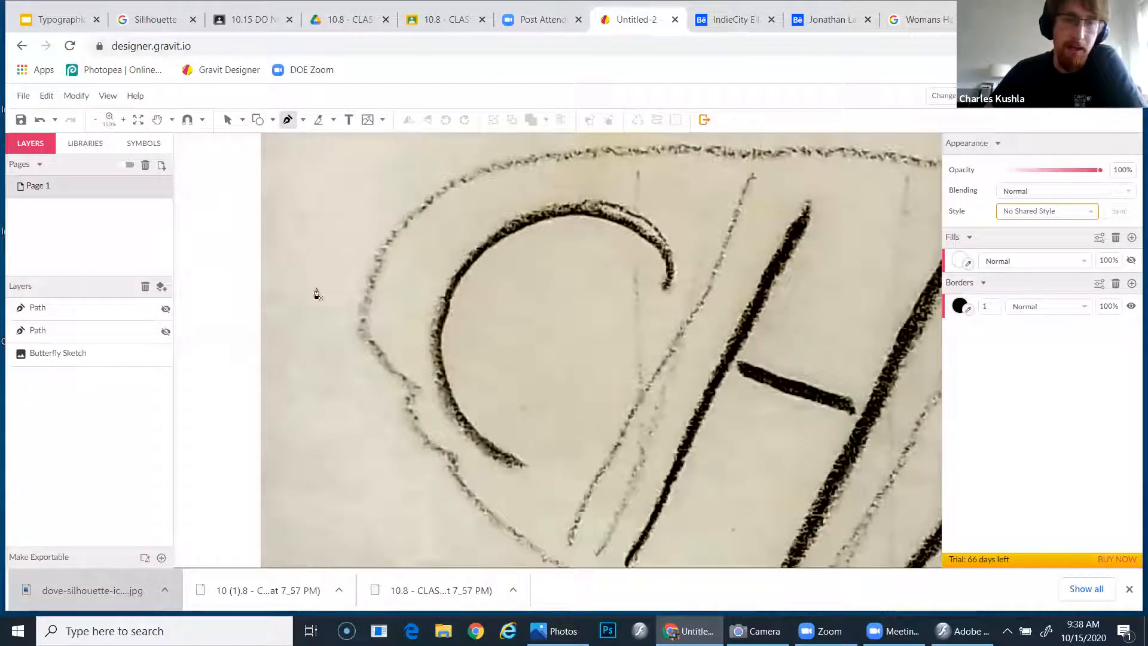
pyautogui.click(318, 312)
pyautogui.click(313, 197)
pyautogui.click(458, 221)
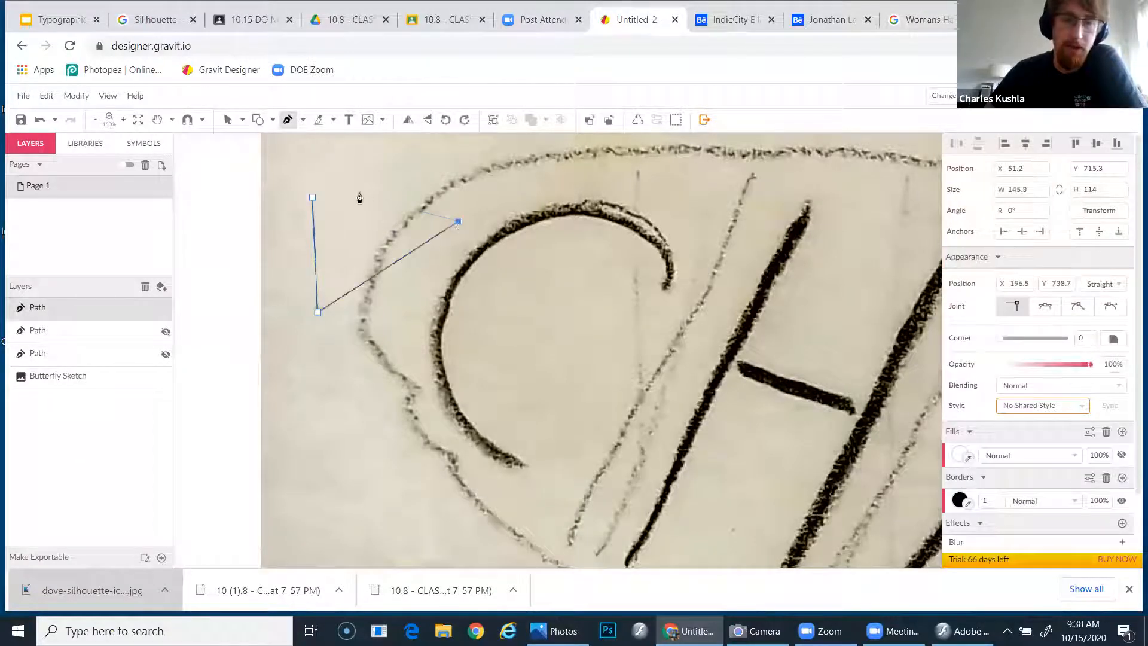
pyautogui.click(312, 197)
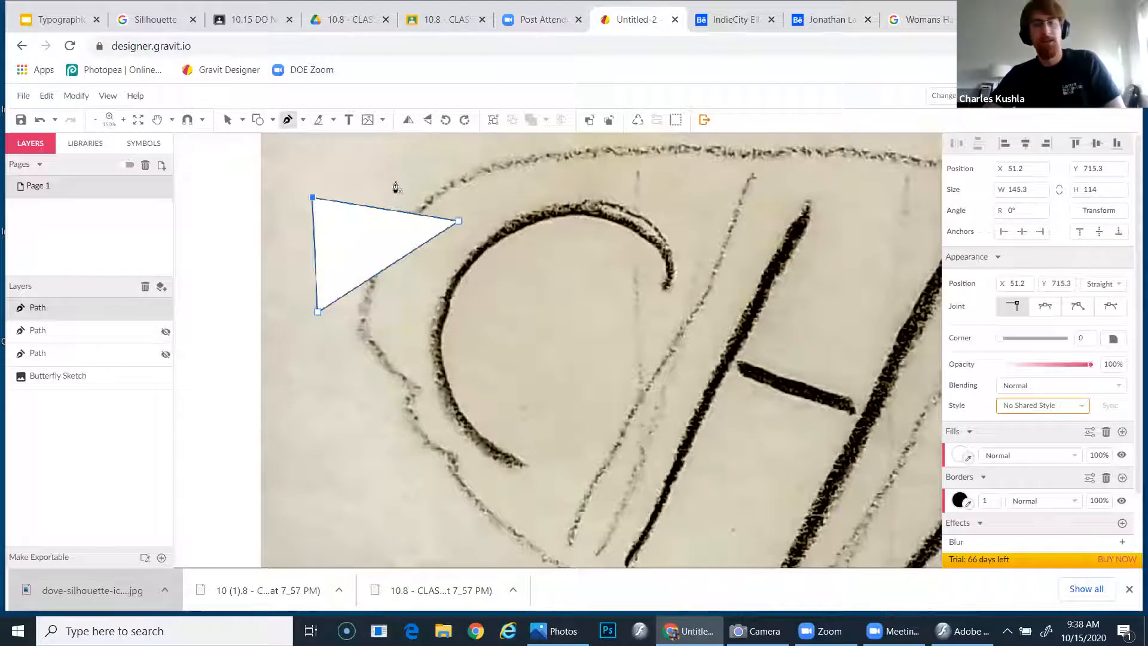
# Undo all points of the practice triangle.
pyautogui.hotkey('ctrl', 'z')
pyautogui.hotkey('ctrl', 'z')
pyautogui.hotkey('ctrl', 'z')
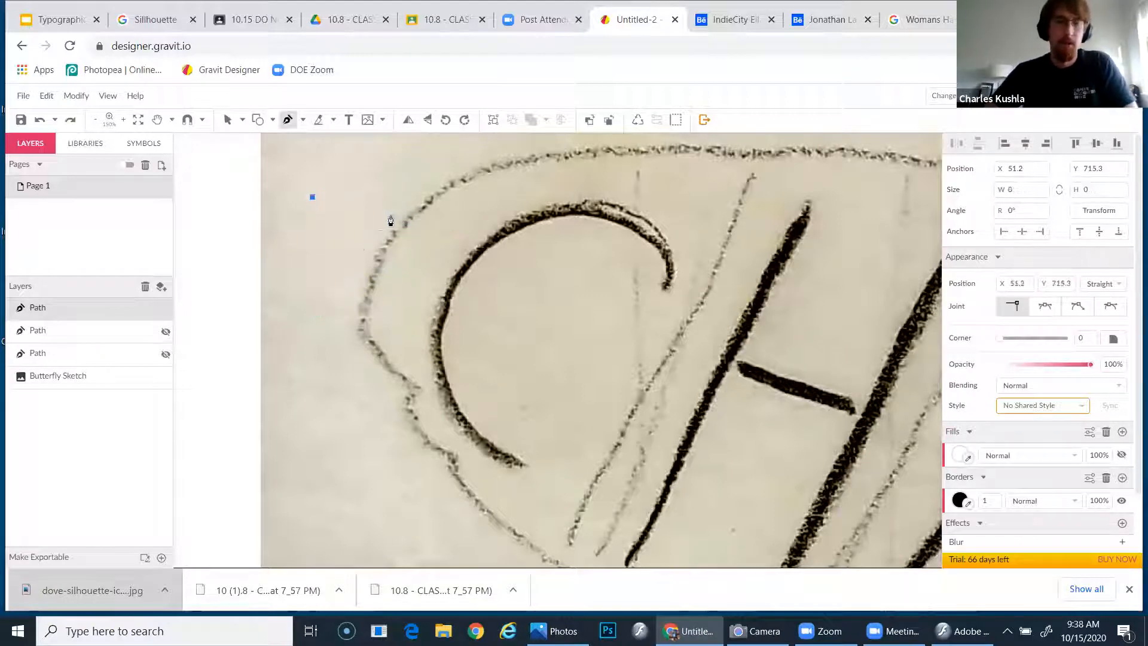
pyautogui.hotkey('ctrl', 'z')
# Draw a closed three-point Pen shape about 82 by 114 beside the C, with its bottom point pulled into a curve.
pyautogui.click(335, 187)
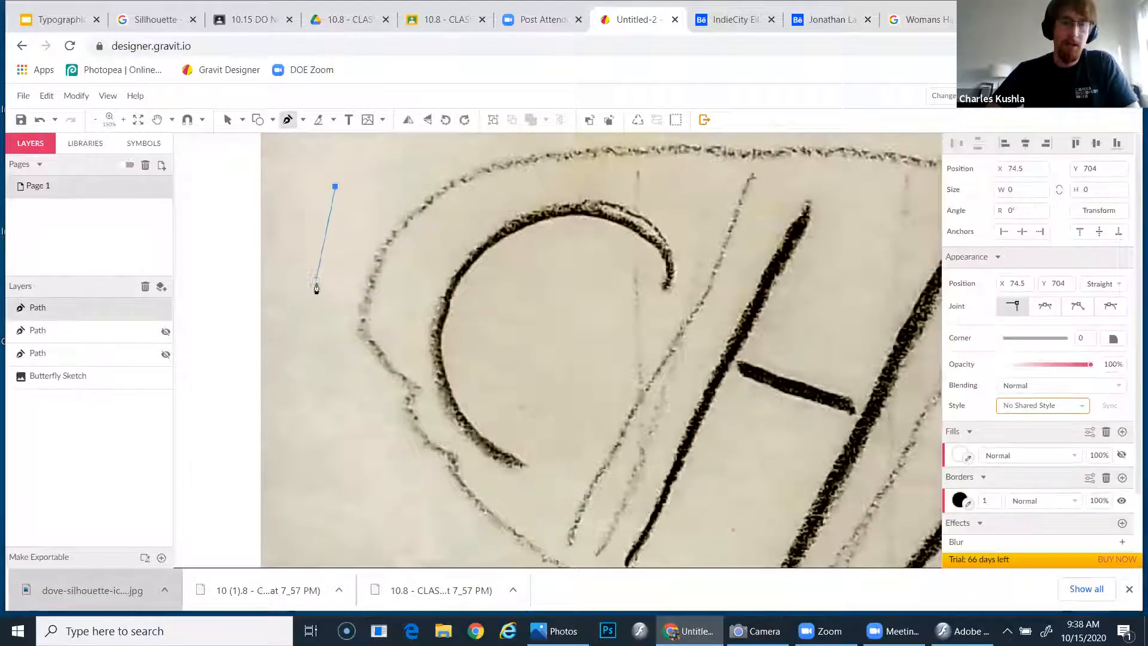
pyautogui.moveTo(315, 297); pyautogui.dragTo(328, 316)
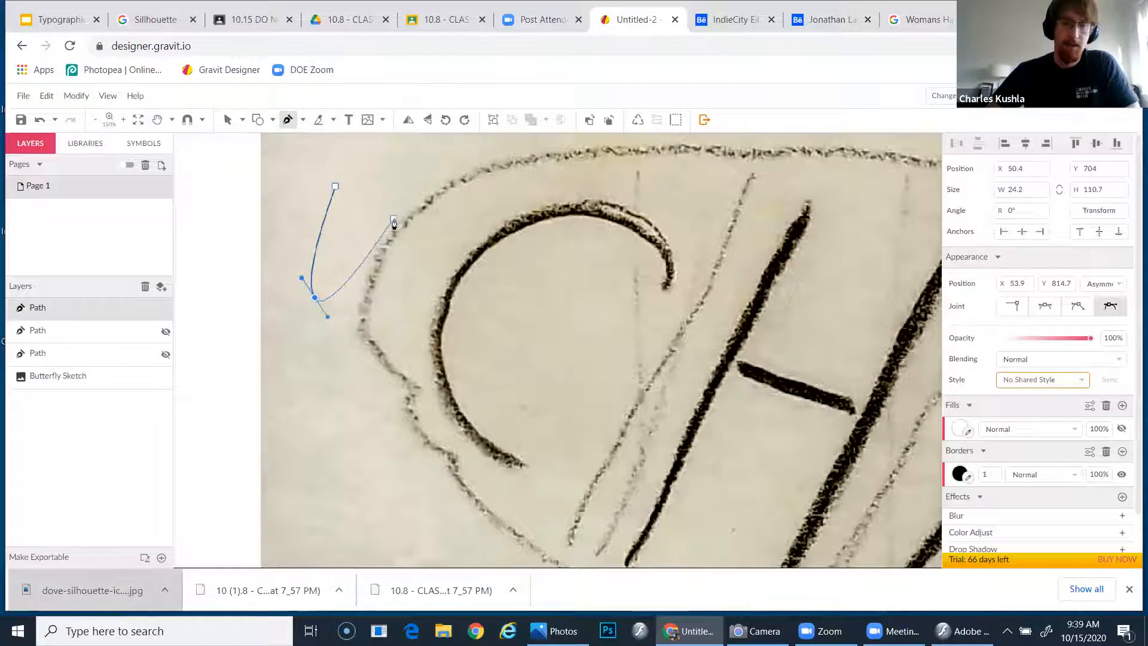
pyautogui.click(393, 219)
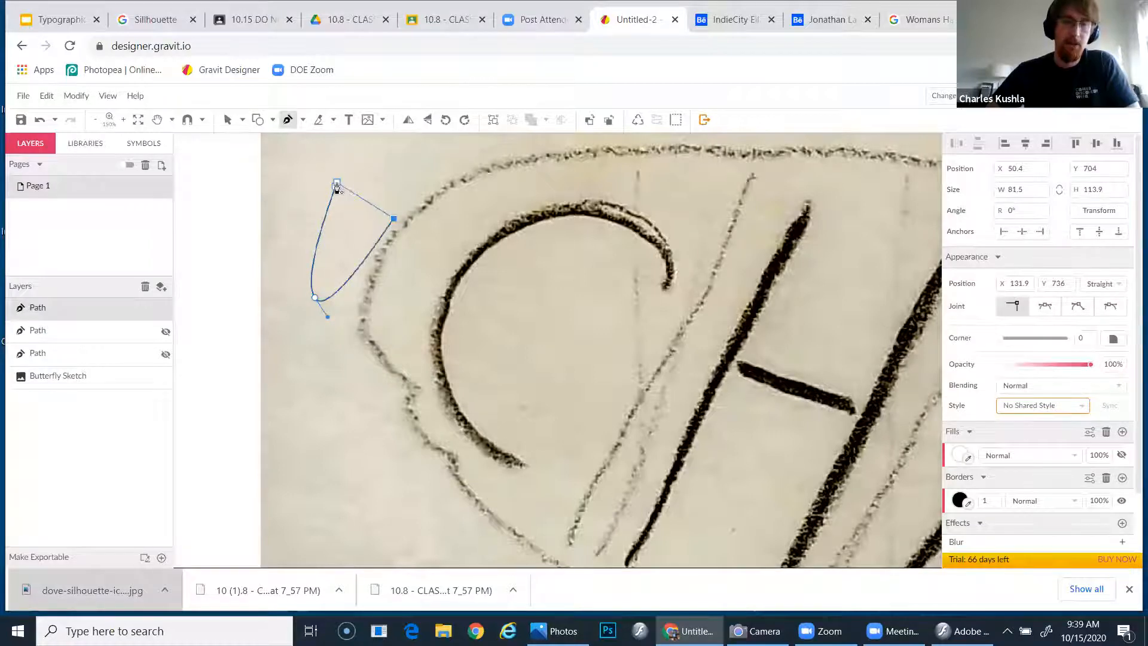
pyautogui.click(336, 187)
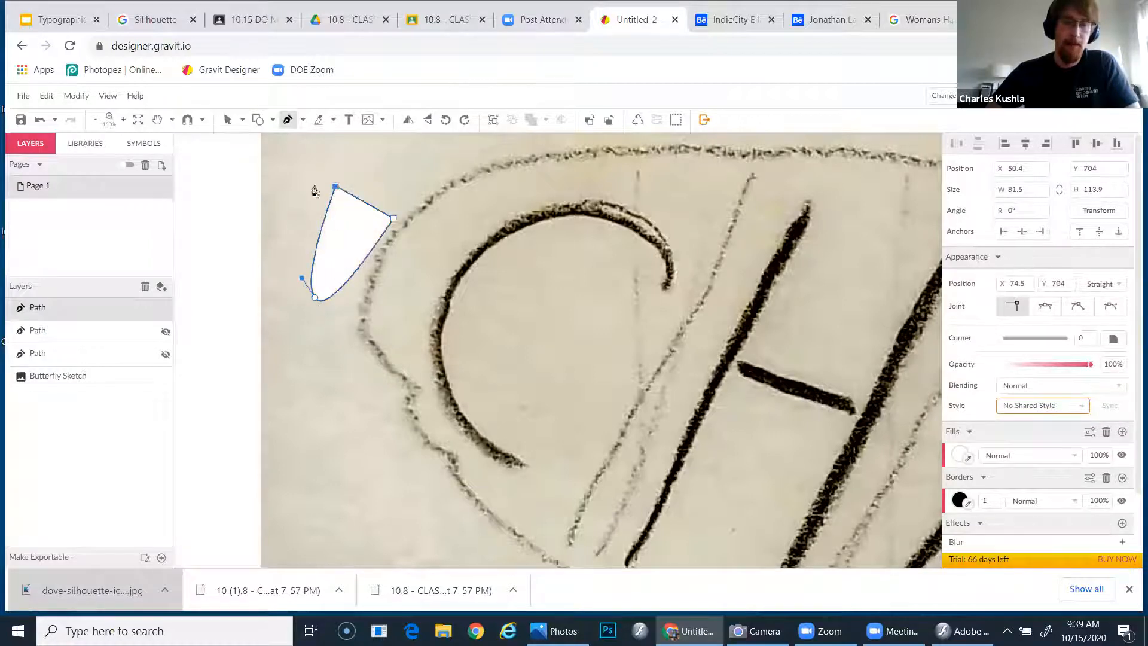
# Reshape the practice shape's curved bottom point and handles with the Subselect tool, shortening the shape to about 62 by 64.
pyautogui.scroll(1, 299, 183)
pyautogui.click(242, 122)
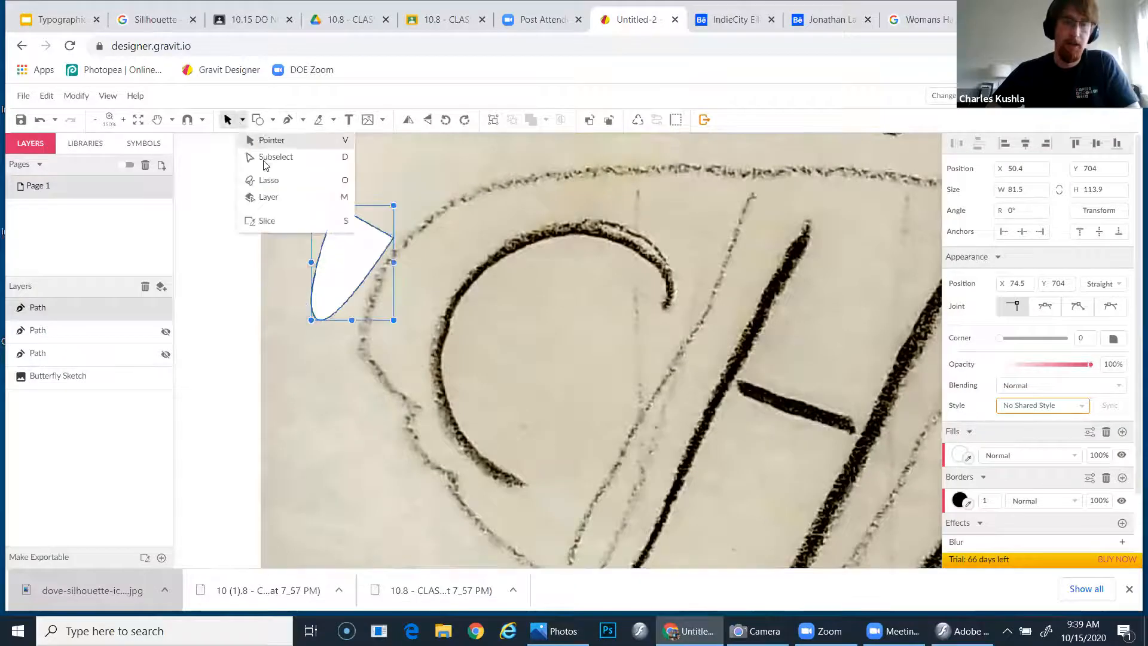
pyautogui.click(266, 158)
pyautogui.click(314, 317)
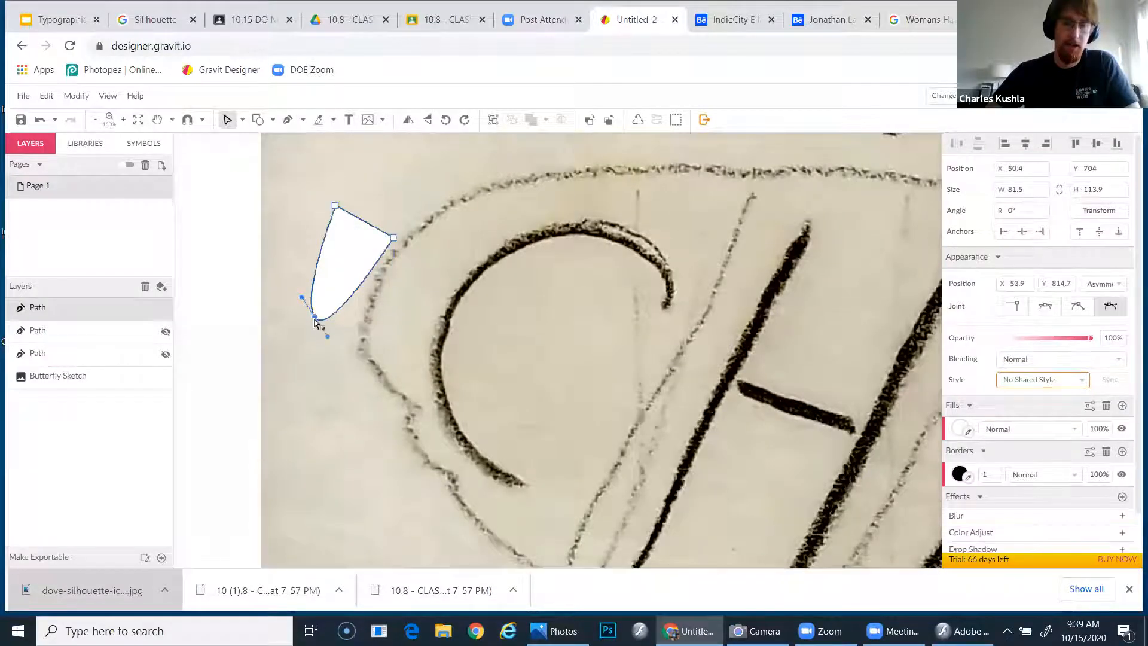
pyautogui.moveTo(328, 336); pyautogui.dragTo(345, 268)
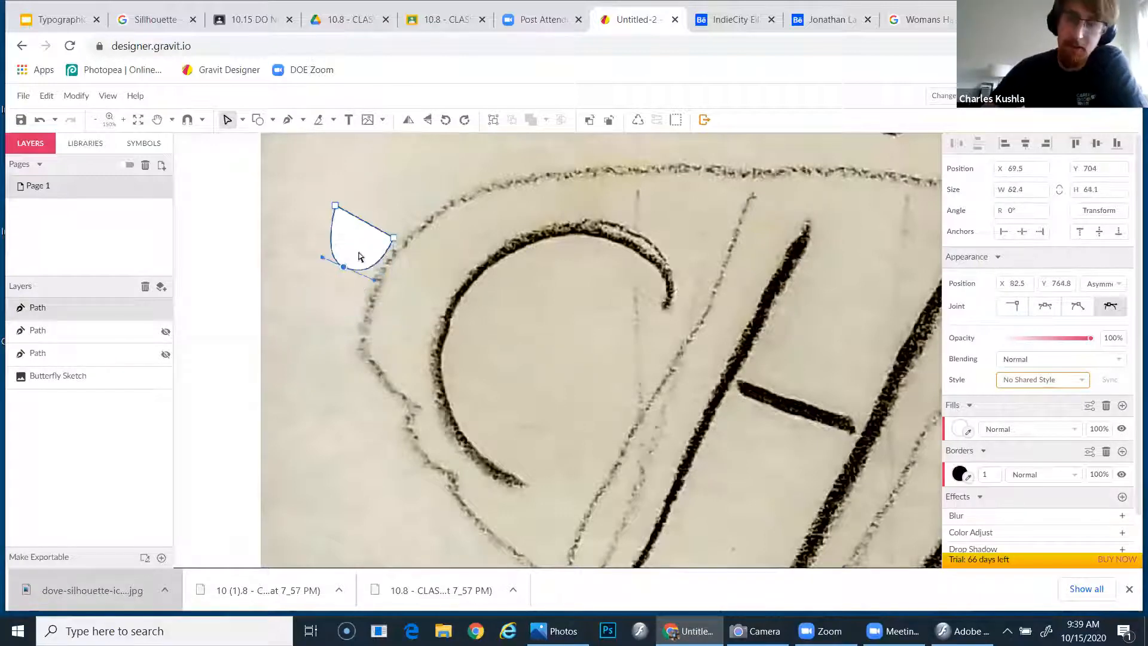
# Delete the practice curved shape and return to the Pen tool over the sketched C.
pyautogui.press('Delete')
pyautogui.press('Delete')
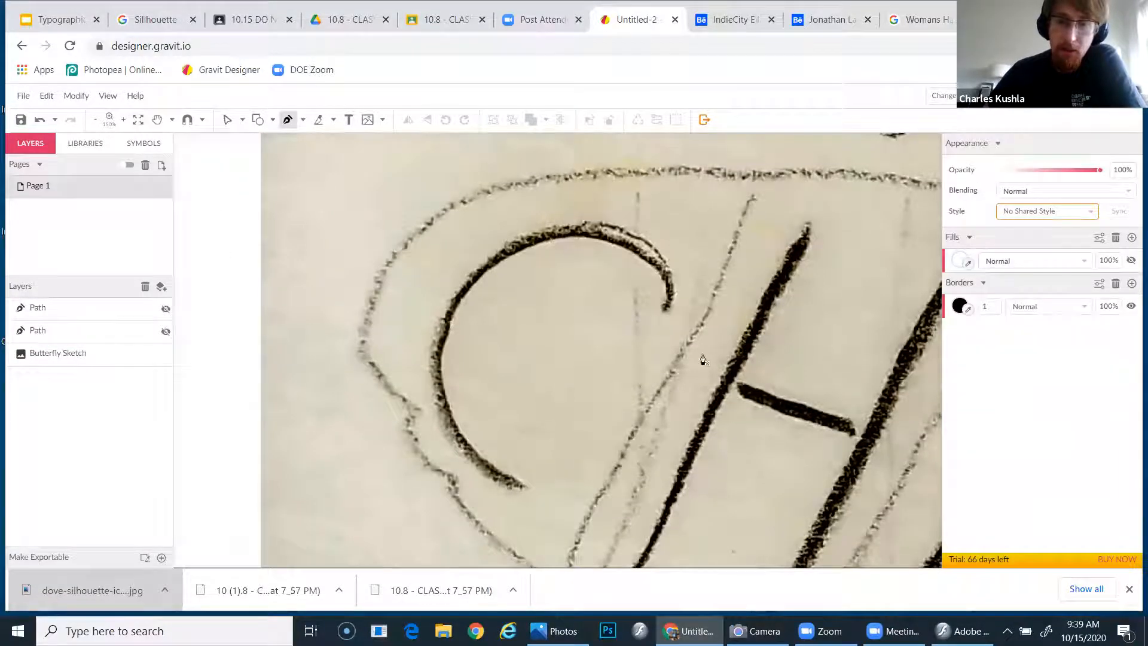
pyautogui.scroll(1, 630, 353)
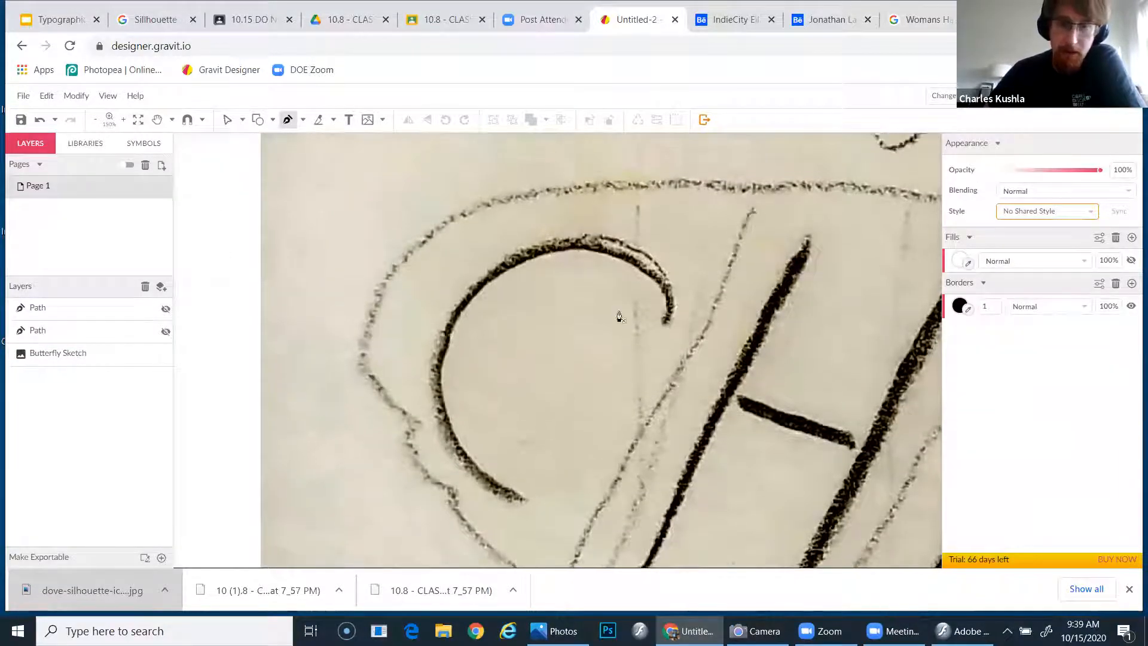
# Start a Pen path with a straight edge at the C's upper terminal and curve it over the top to the leftmost outer point.
pyautogui.click(633, 327)
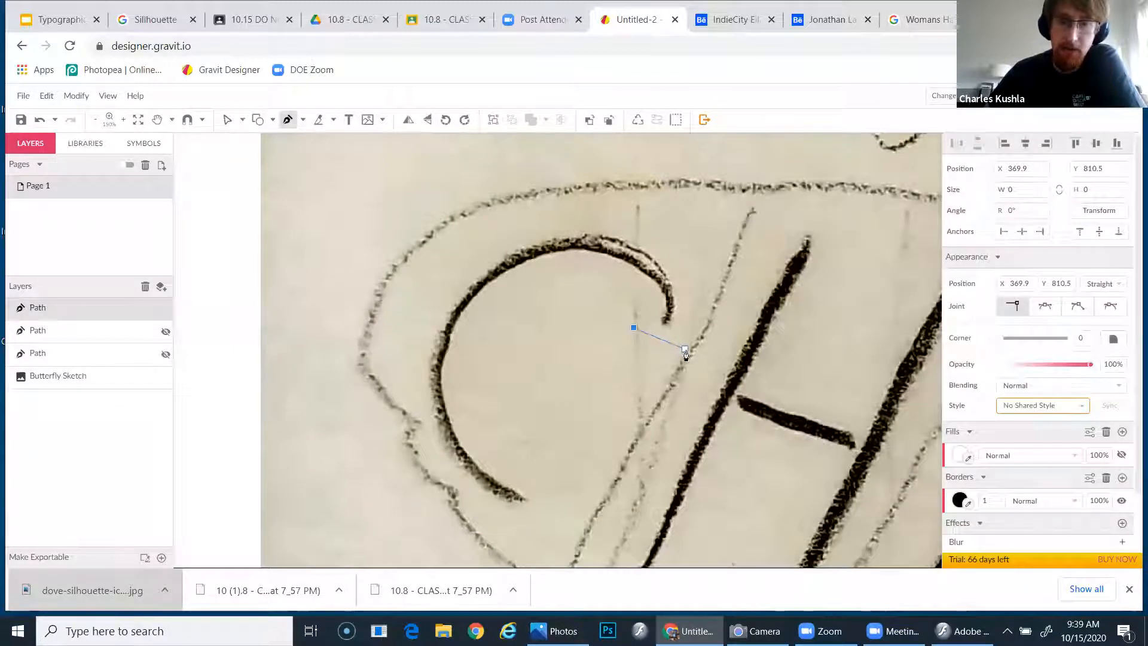
pyautogui.click(685, 350)
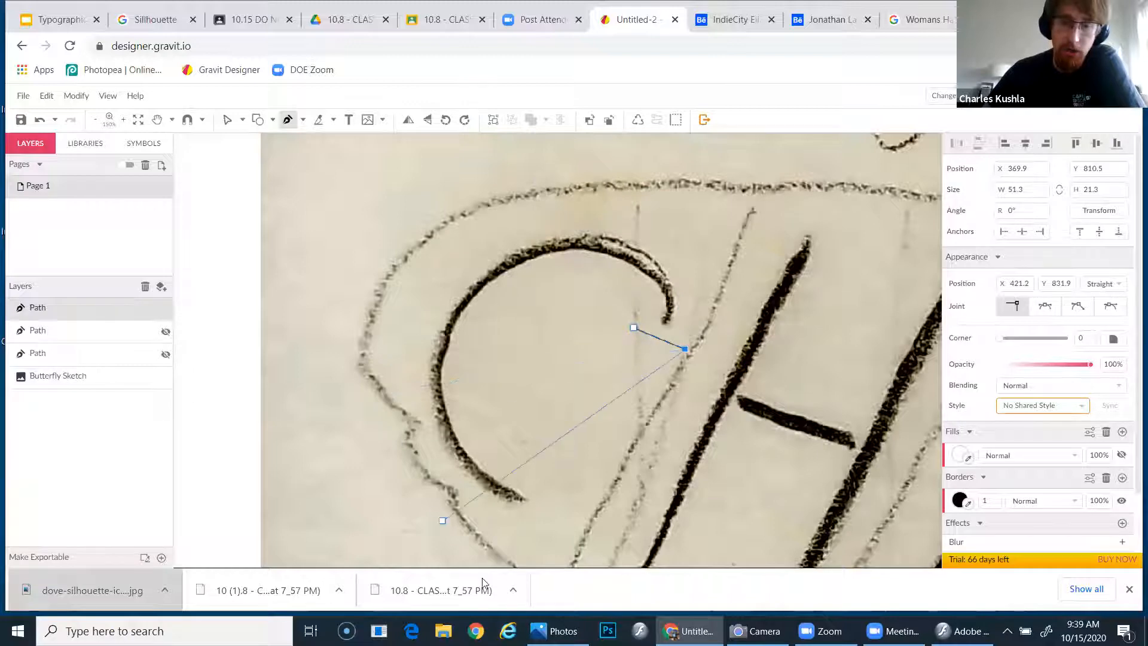
pyautogui.scroll(-1, 604, 430)
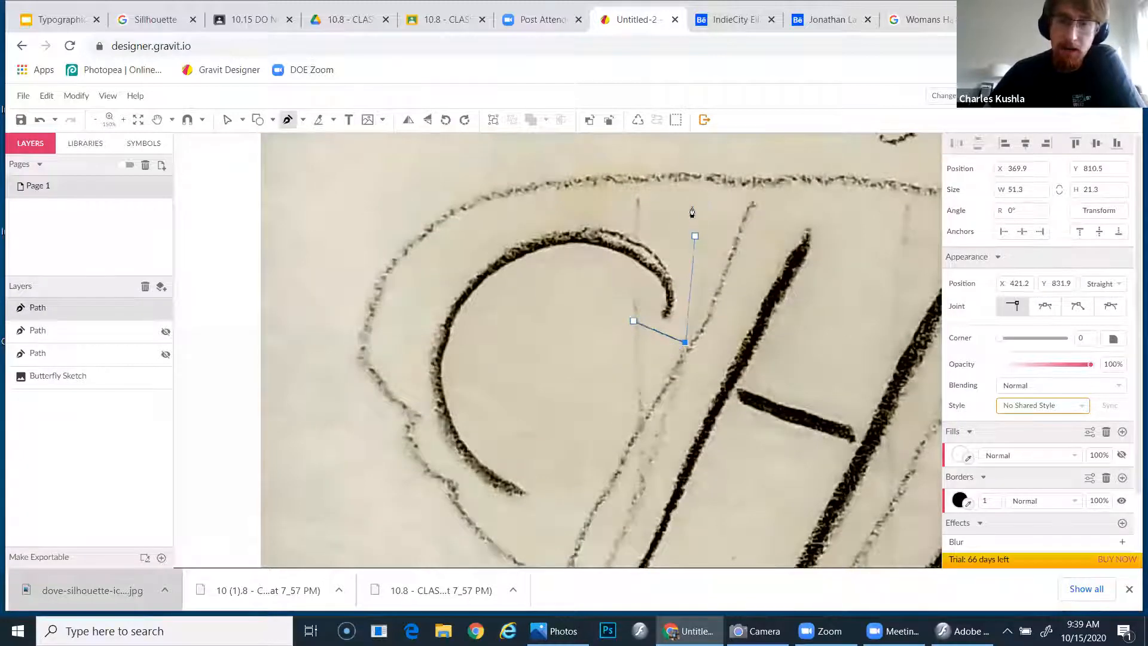
pyautogui.moveTo(693, 197); pyautogui.dragTo(629, 154)
pyautogui.scroll(1, 538, 191)
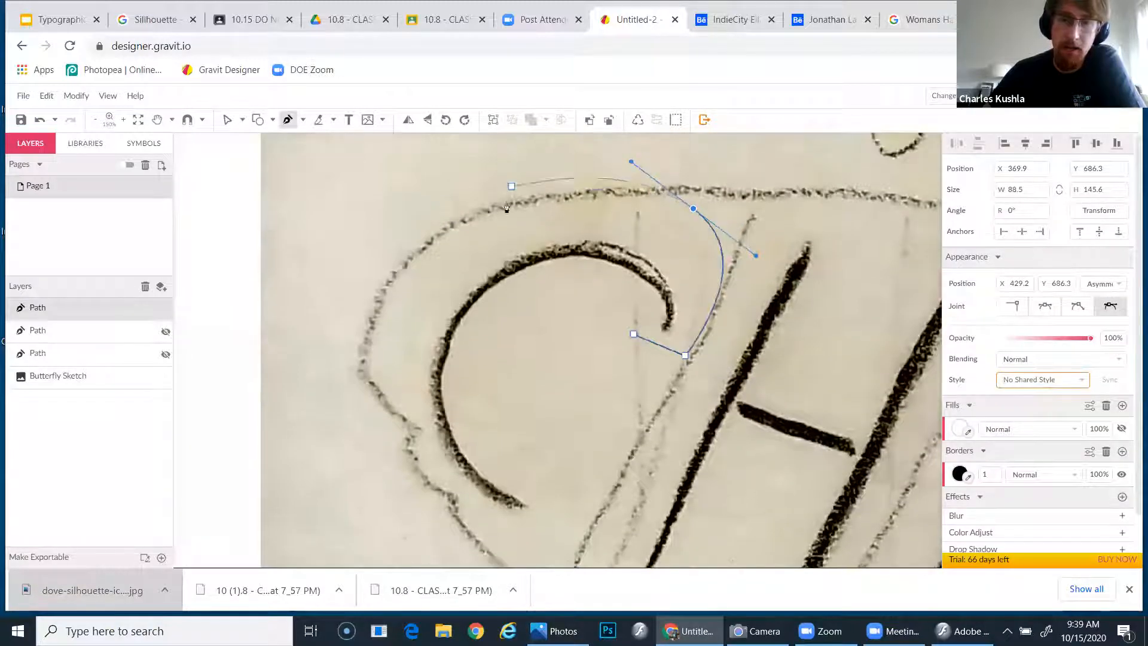
pyautogui.click(481, 223)
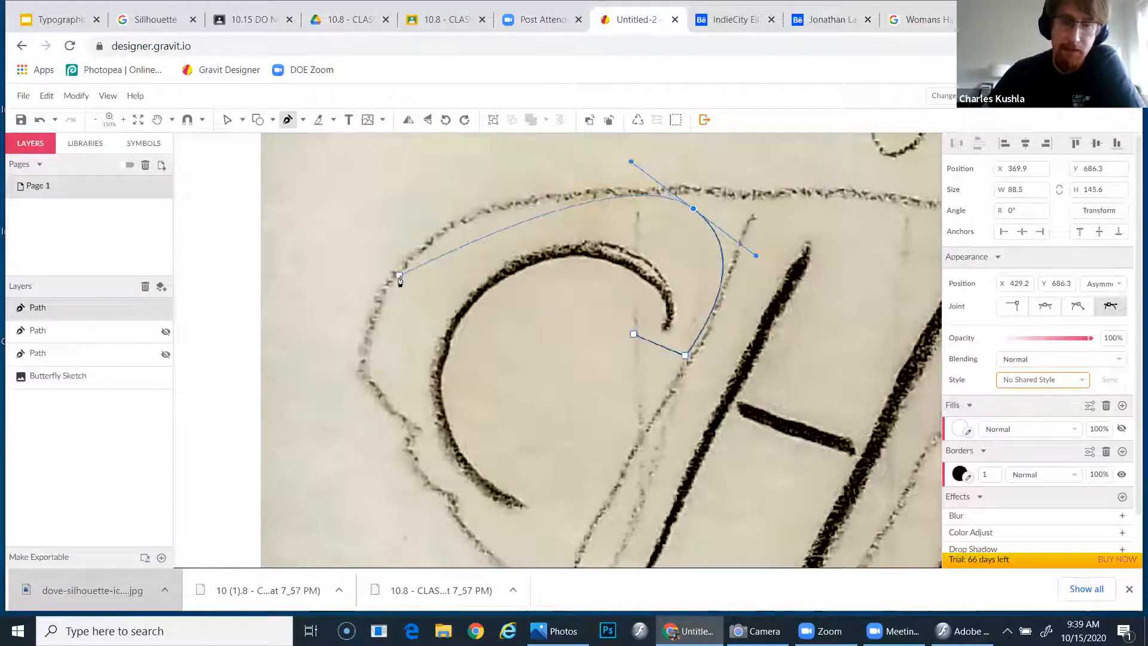
pyautogui.moveTo(414, 262); pyautogui.dragTo(375, 307)
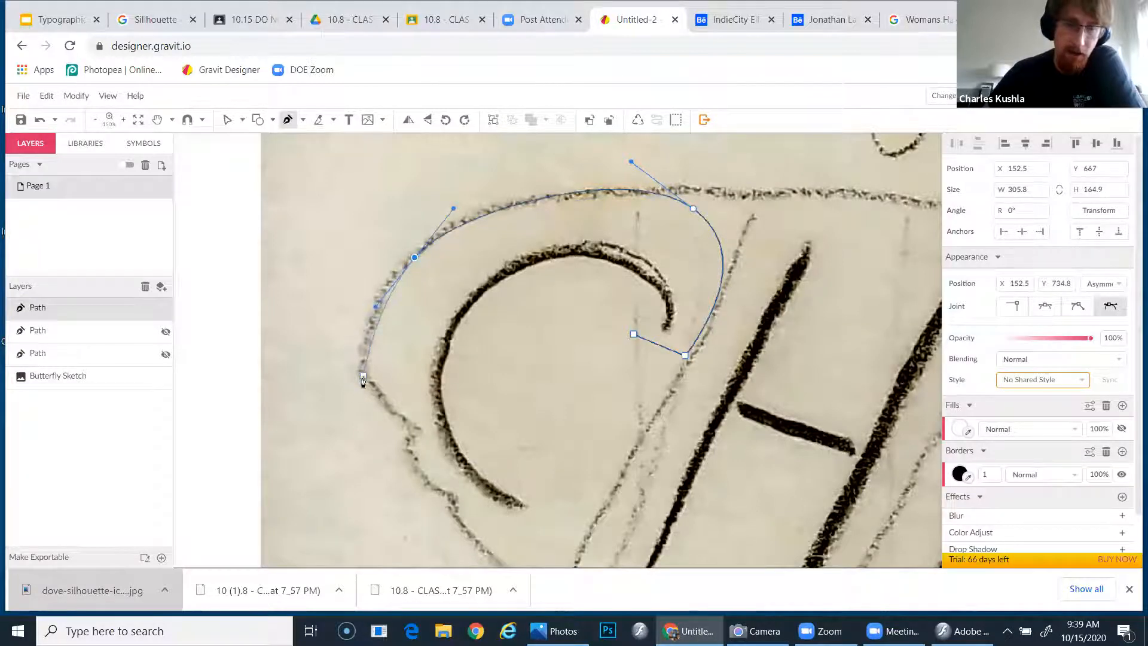
pyautogui.moveTo(364, 376); pyautogui.dragTo(376, 396)
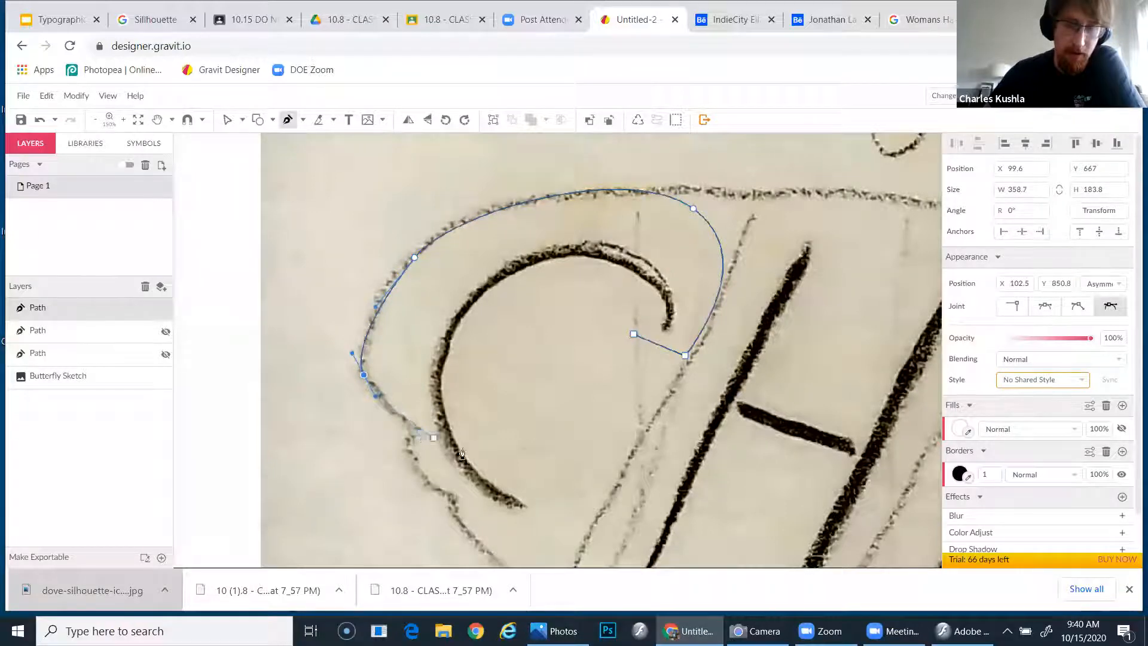
# Trace the two small notches on the C's lower-left outer edge with short straight and curved segments.
pyautogui.click(418, 430)
pyautogui.click(404, 450)
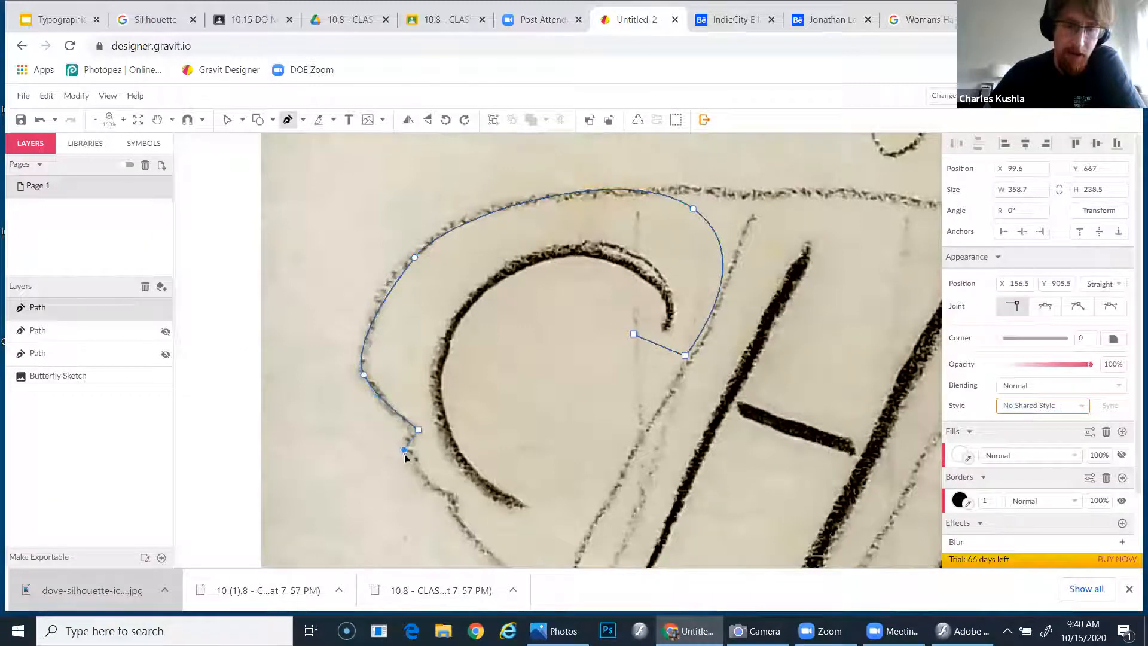
pyautogui.moveTo(407, 457); pyautogui.dragTo(408, 459)
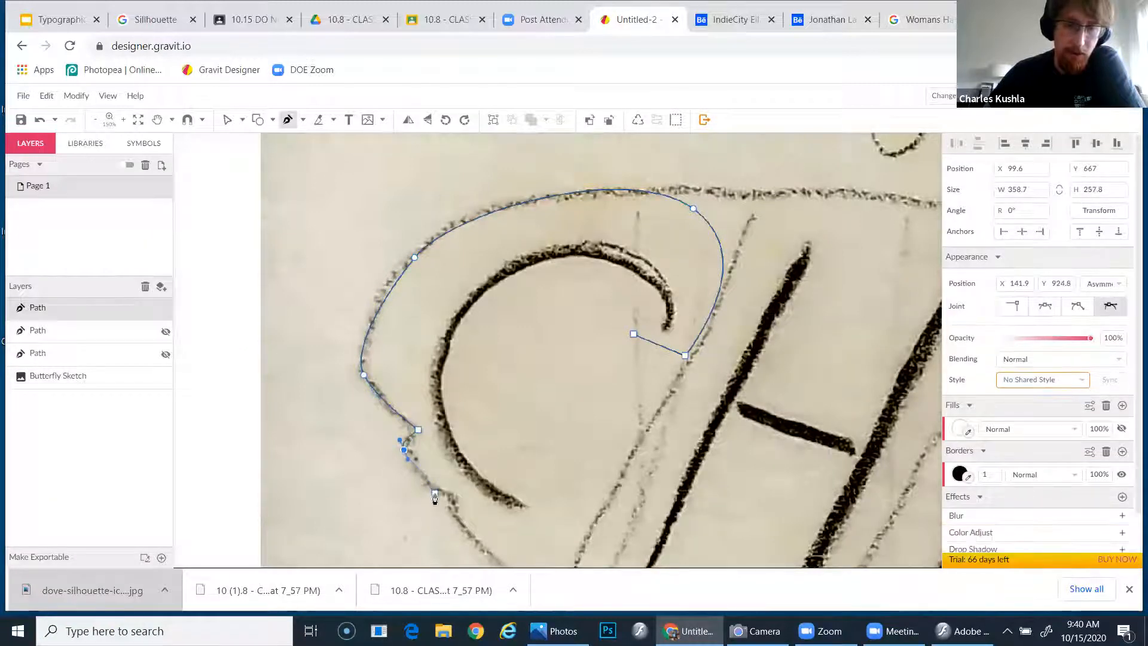
pyautogui.click(436, 493)
pyautogui.moveTo(453, 494); pyautogui.dragTo(456, 502)
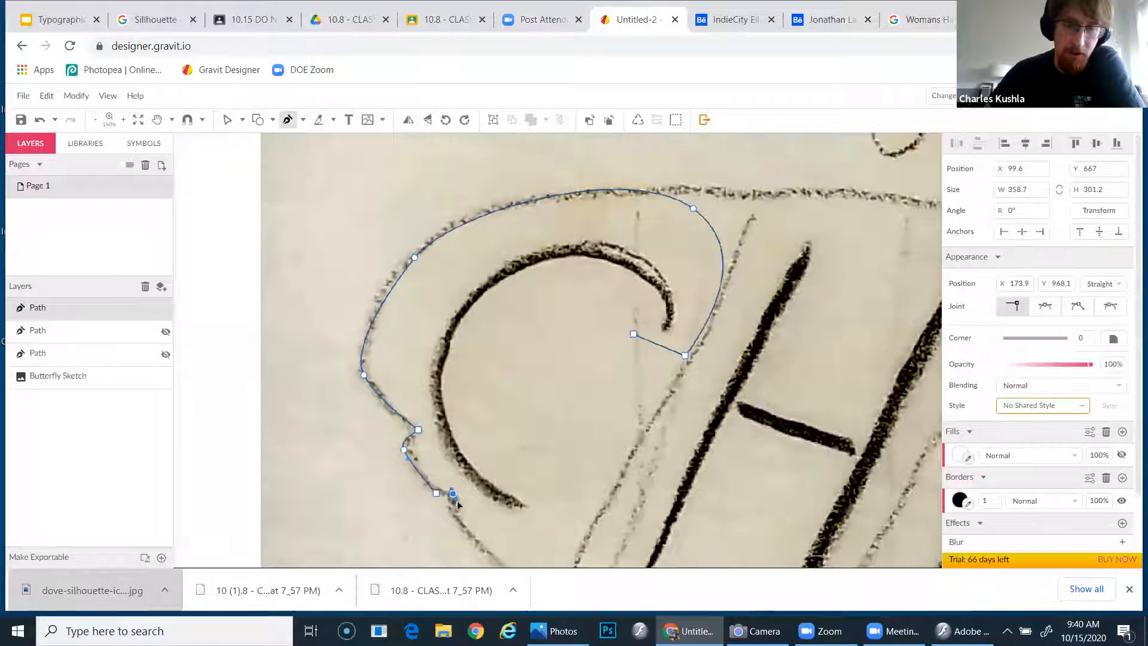
pyautogui.scroll(-1, 449, 498)
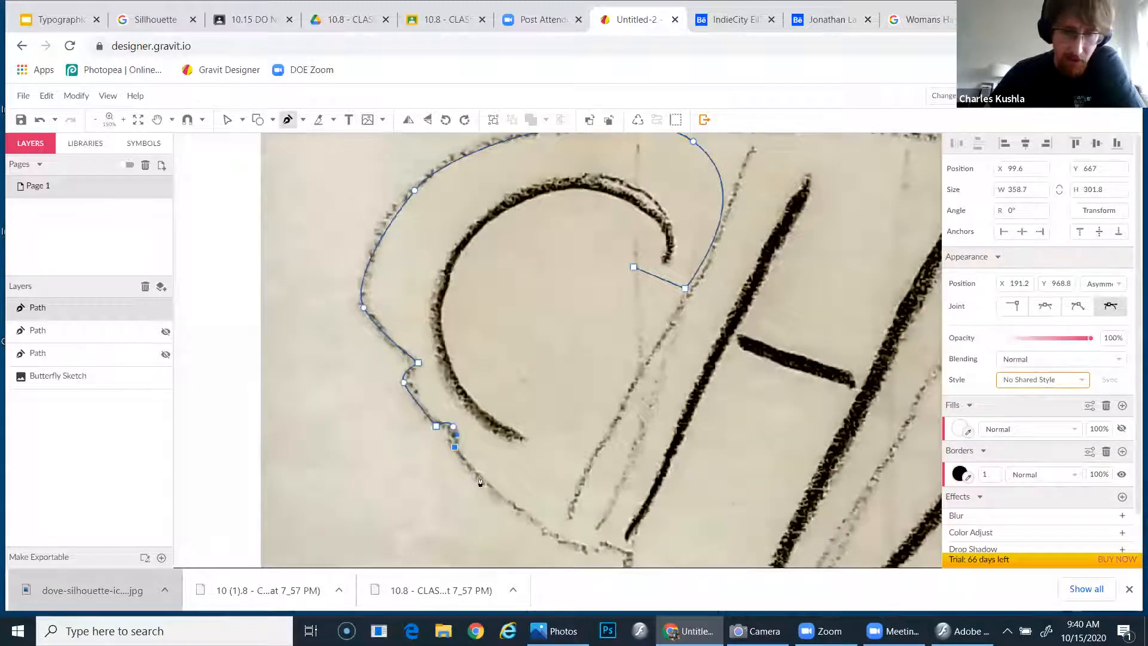
# Continue the path along the C's lower outer edge to the outer corner of its bottom terminal.
pyautogui.click(501, 490)
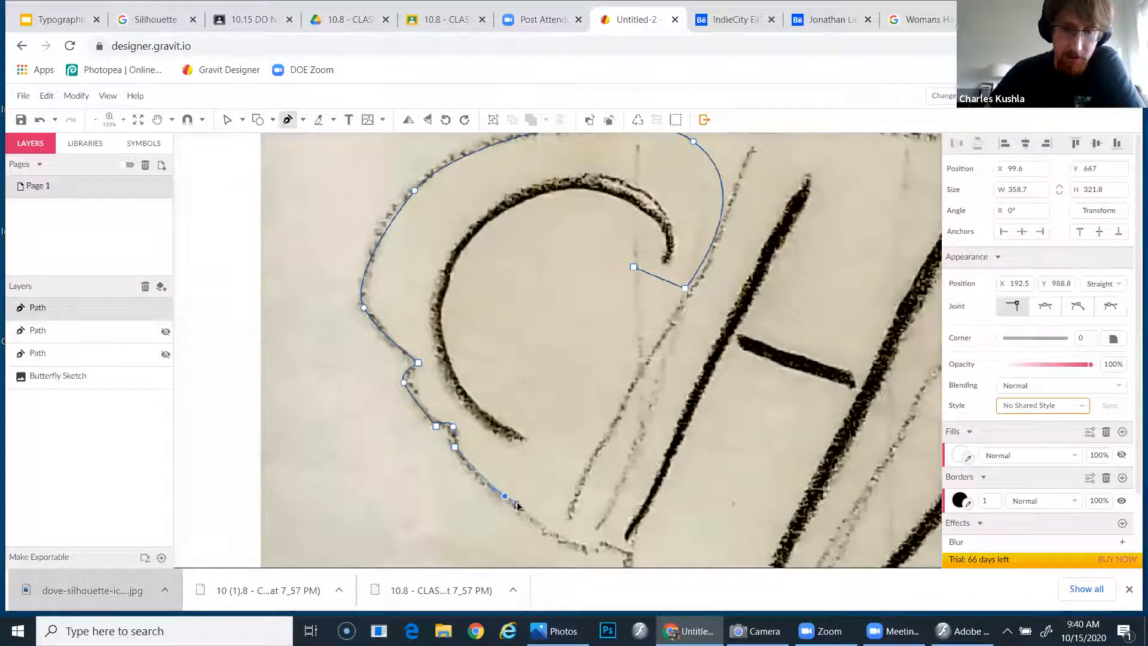
pyautogui.moveTo(530, 505); pyautogui.dragTo(544, 426)
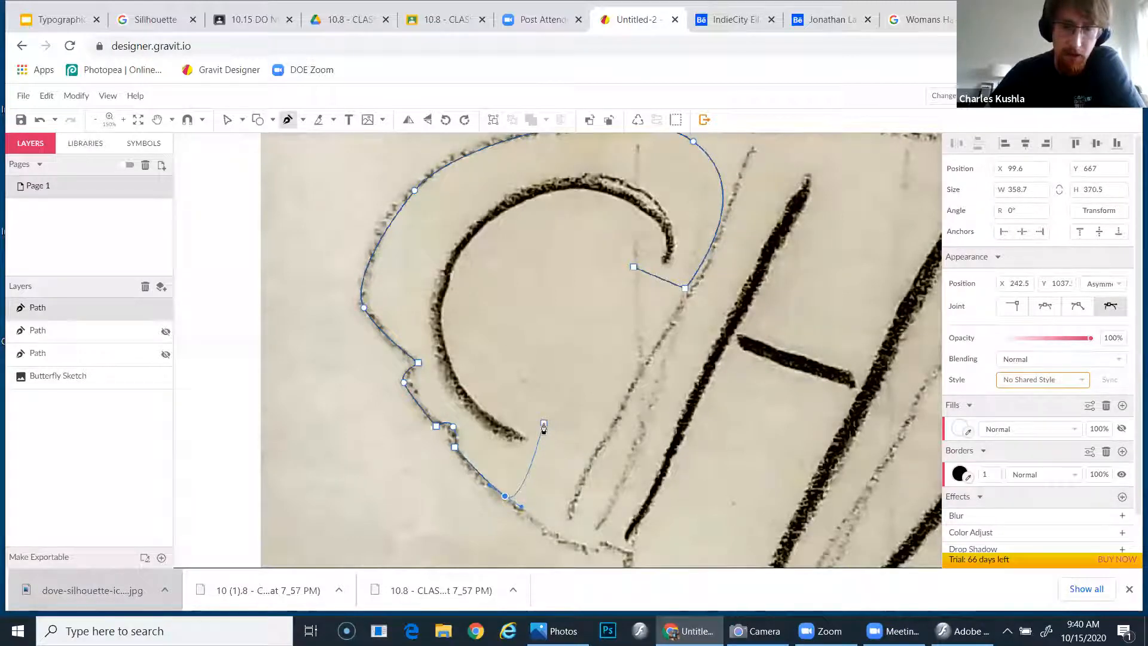
pyautogui.scroll(-1, 551, 535)
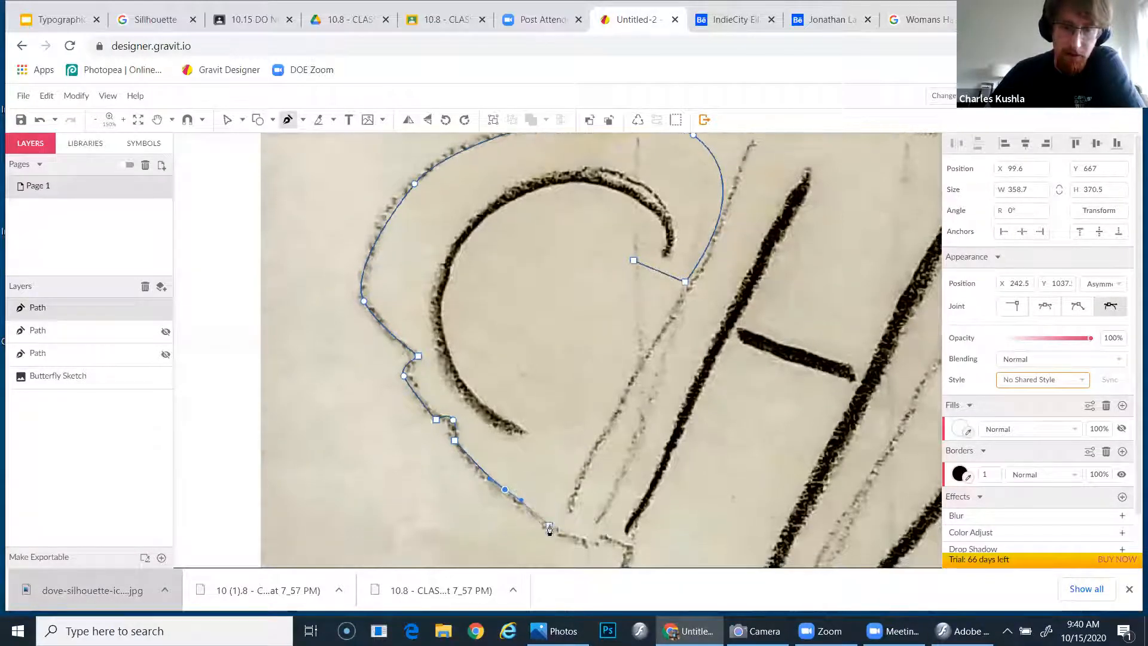
pyautogui.click(549, 524)
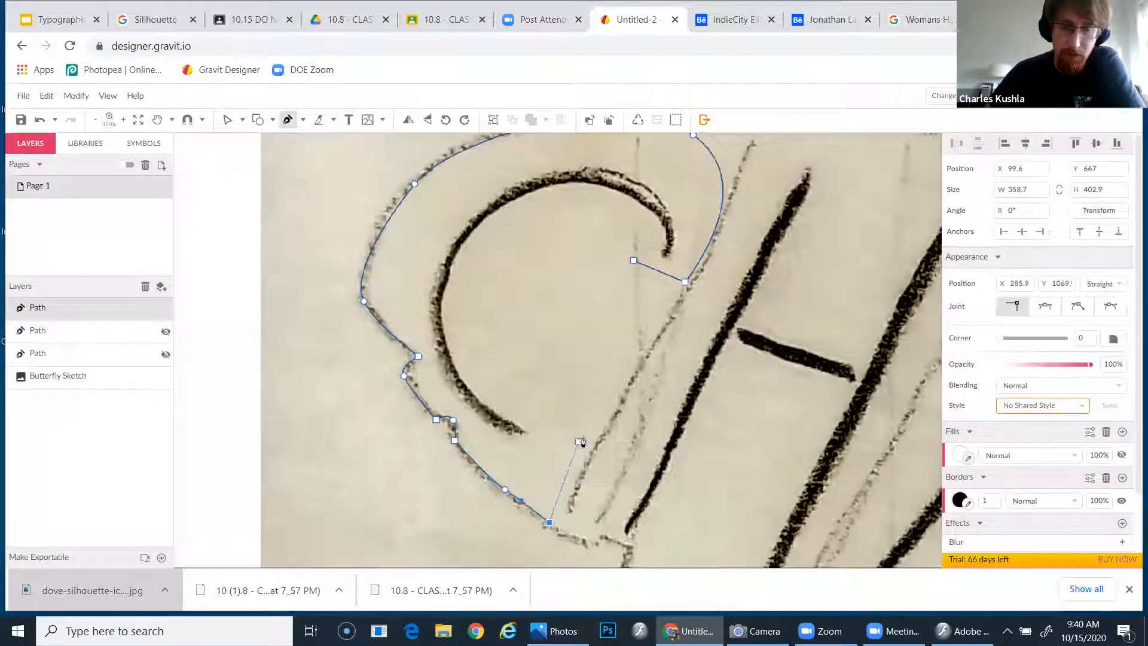
# Add the straight bottom terminal and trace the C's inner curve back to the starting point, closing a shape about 359 by 403.
pyautogui.click(588, 434)
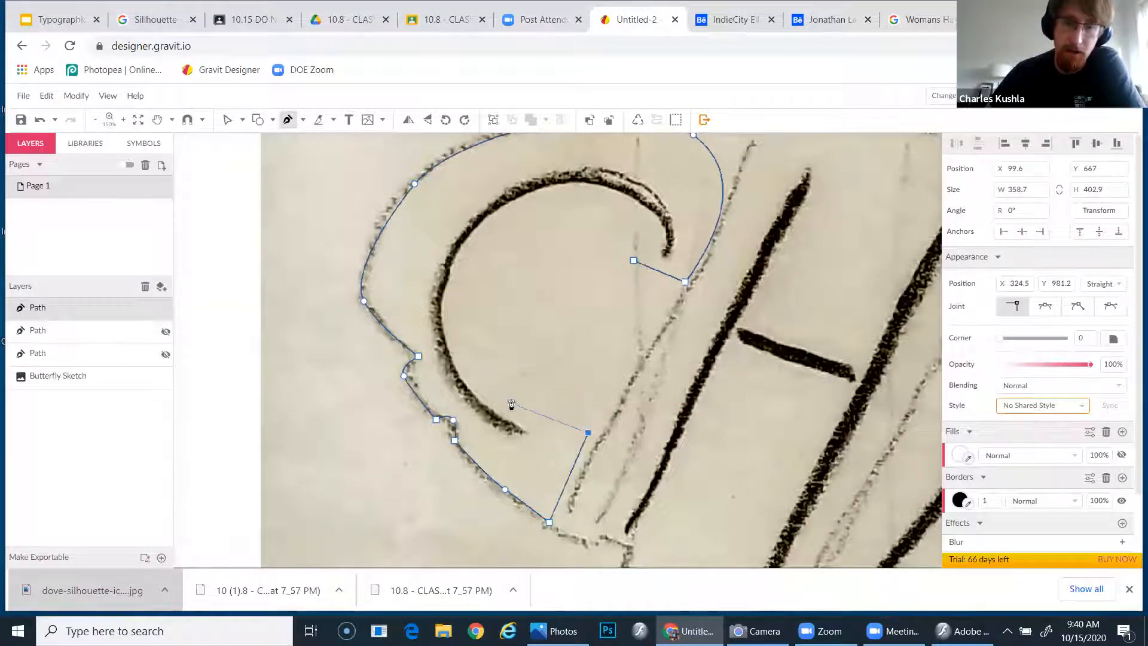
pyautogui.moveTo(507, 393); pyautogui.dragTo(509, 210)
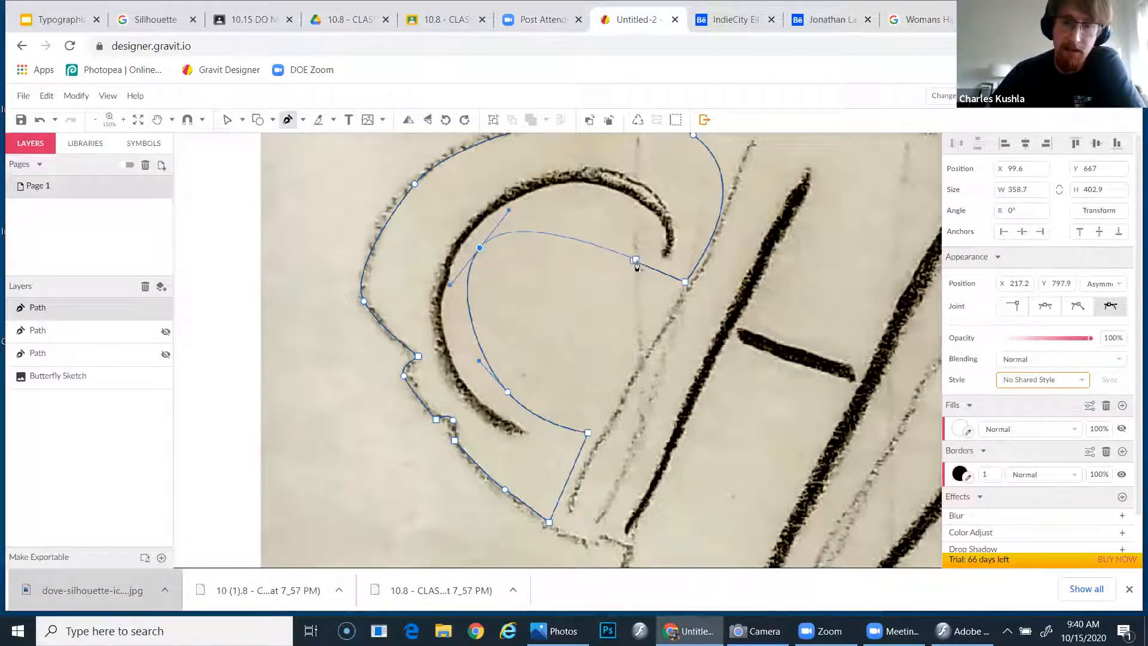
pyautogui.moveTo(634, 263); pyautogui.dragTo(629, 347)
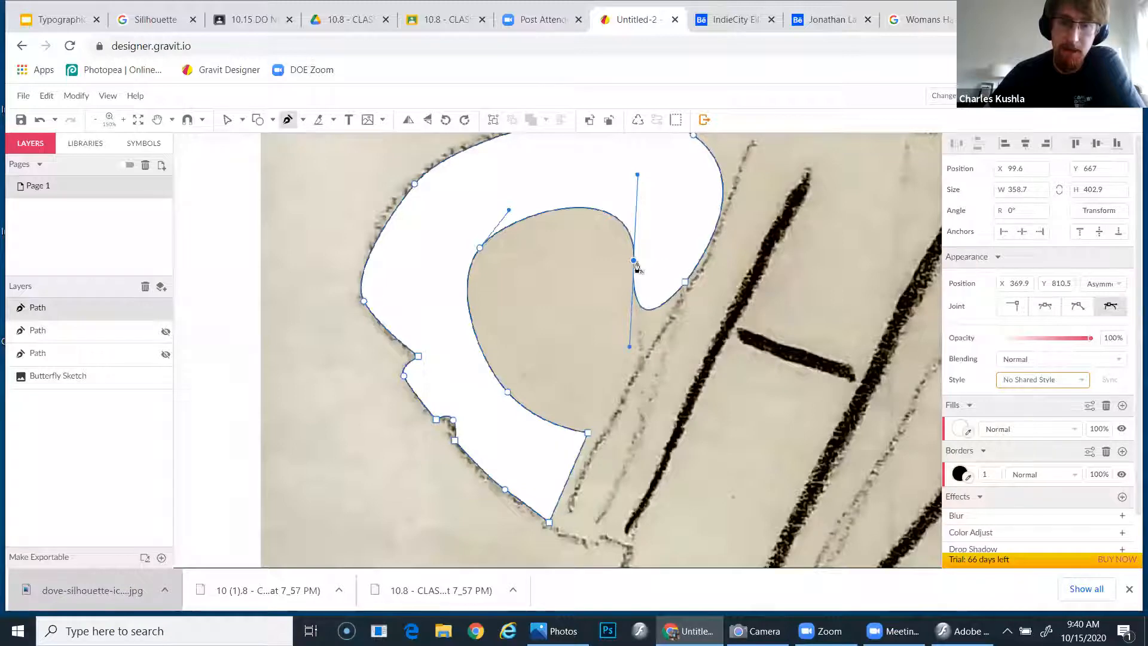
# Convert the C's closing anchor to a disconnected joint with the Subselect tool, keeping the inner curve and straightening the upper terminal edge.
pyautogui.scroll(1, 293, 138)
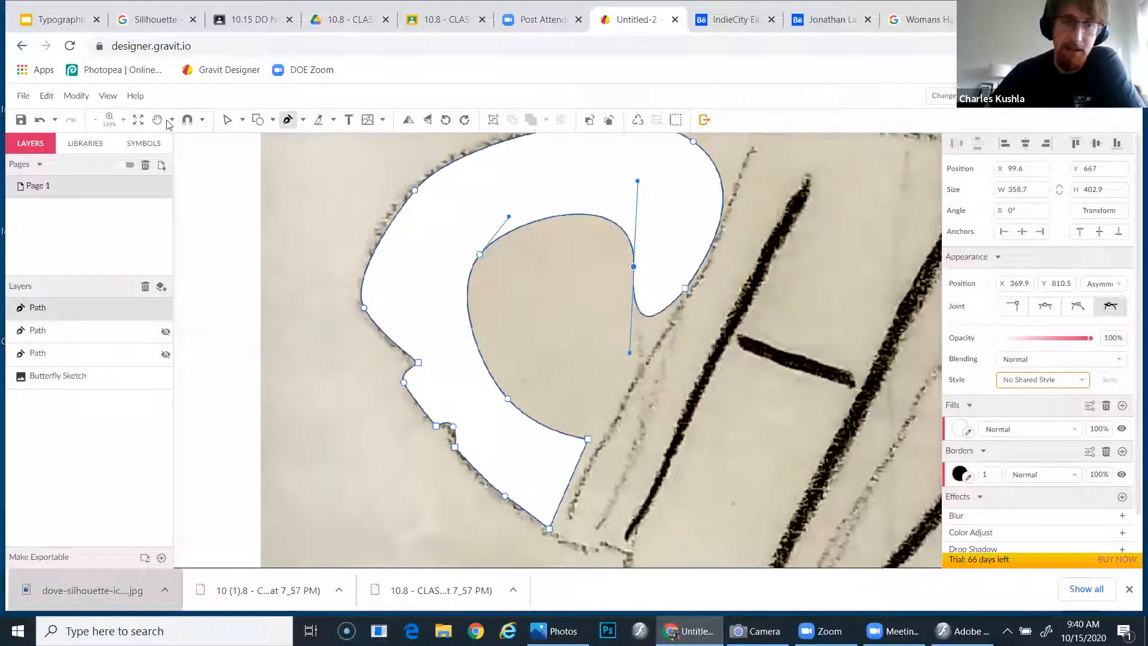
pyautogui.click(243, 121)
pyautogui.click(302, 160)
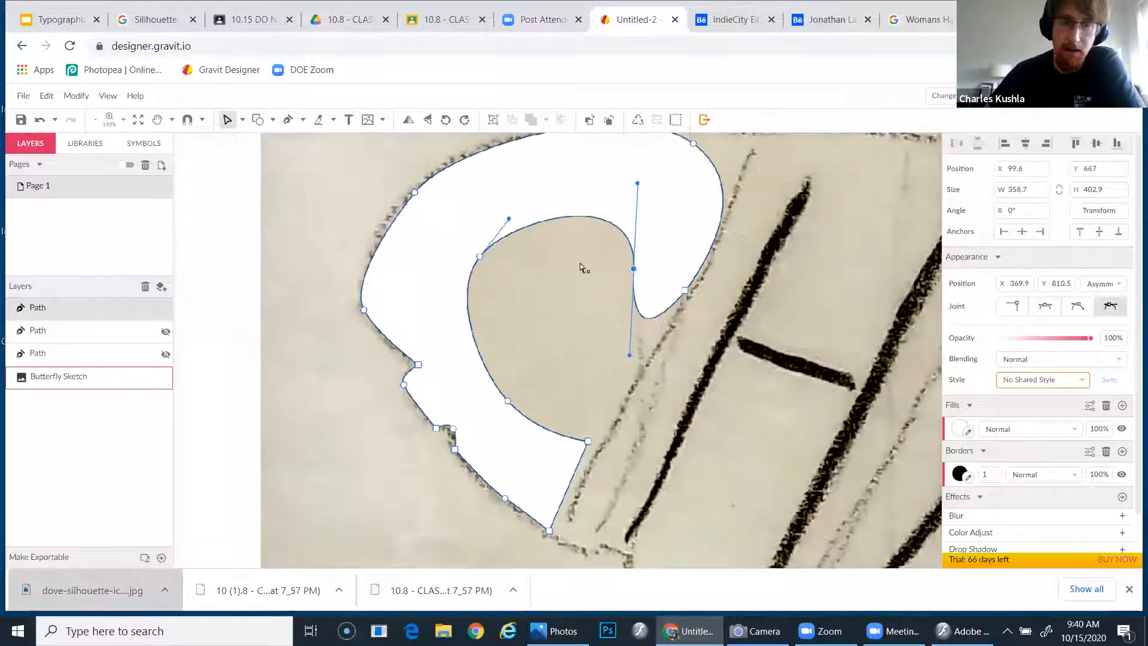
pyautogui.doubleClick(633, 268)
pyautogui.doubleClick(632, 267)
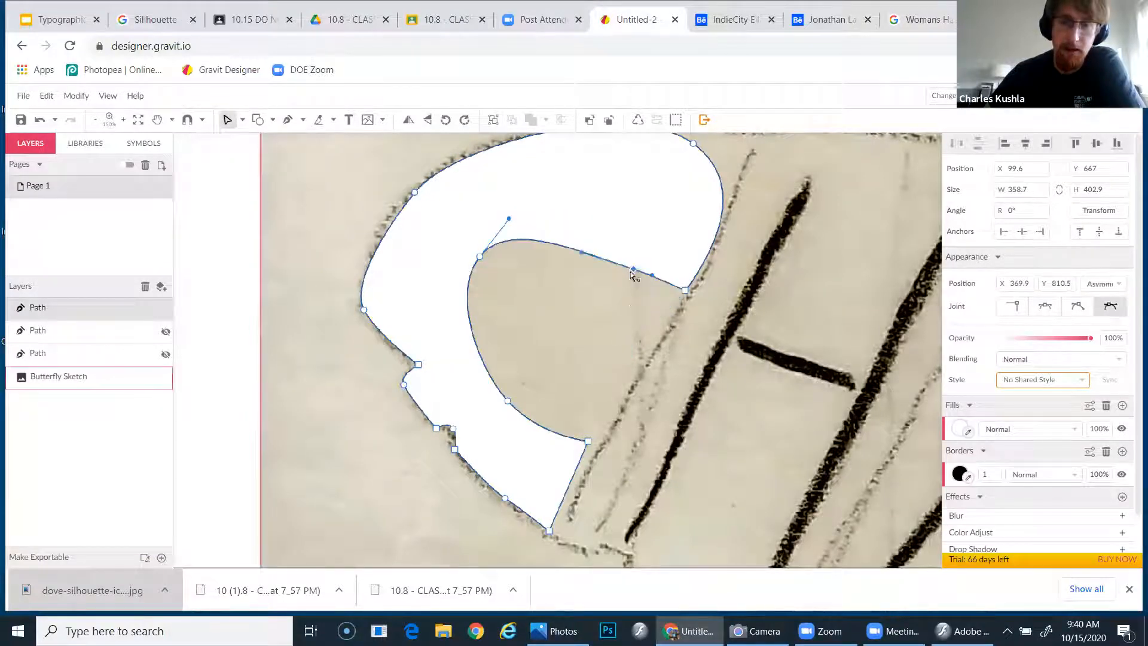
pyautogui.doubleClick(630, 266)
pyautogui.doubleClick(632, 268)
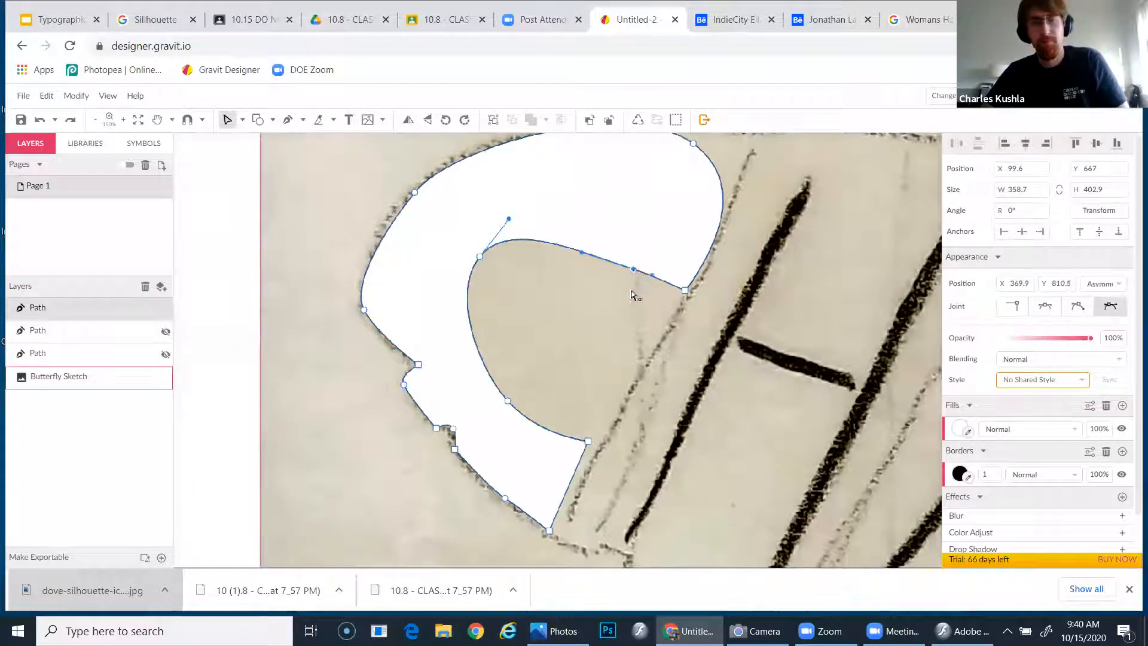
pyautogui.moveTo(633, 268)
pyautogui.mouseDown()
pyautogui.moveTo(629, 357)
pyautogui.moveTo(634, 269)
pyautogui.mouseUp()
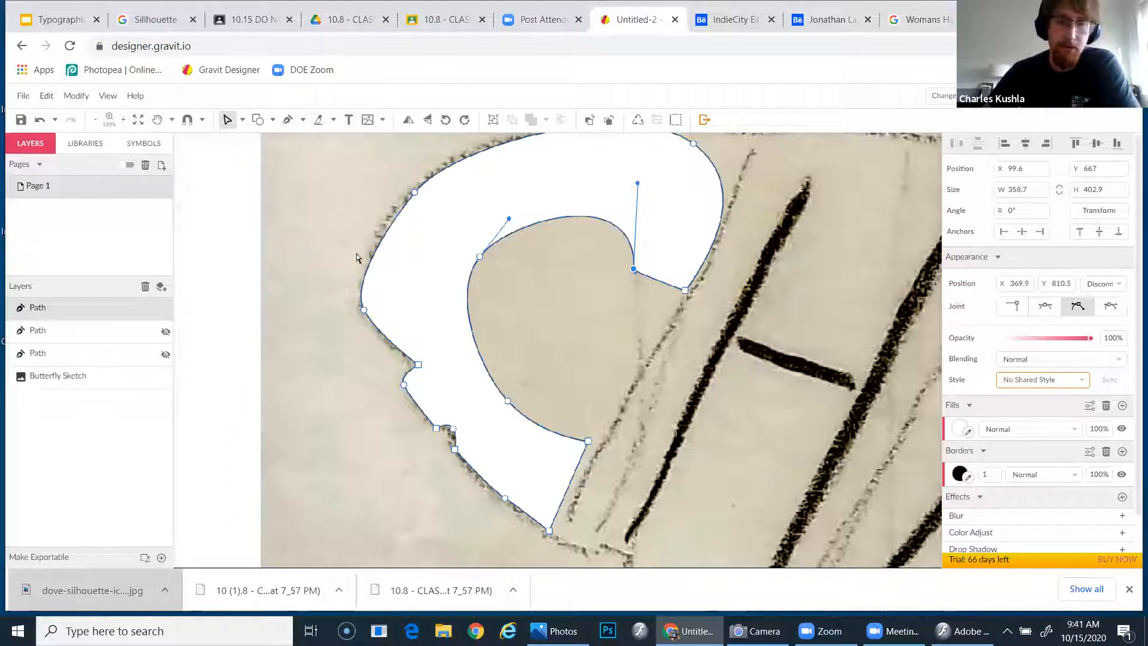
pyautogui.click(962, 431)
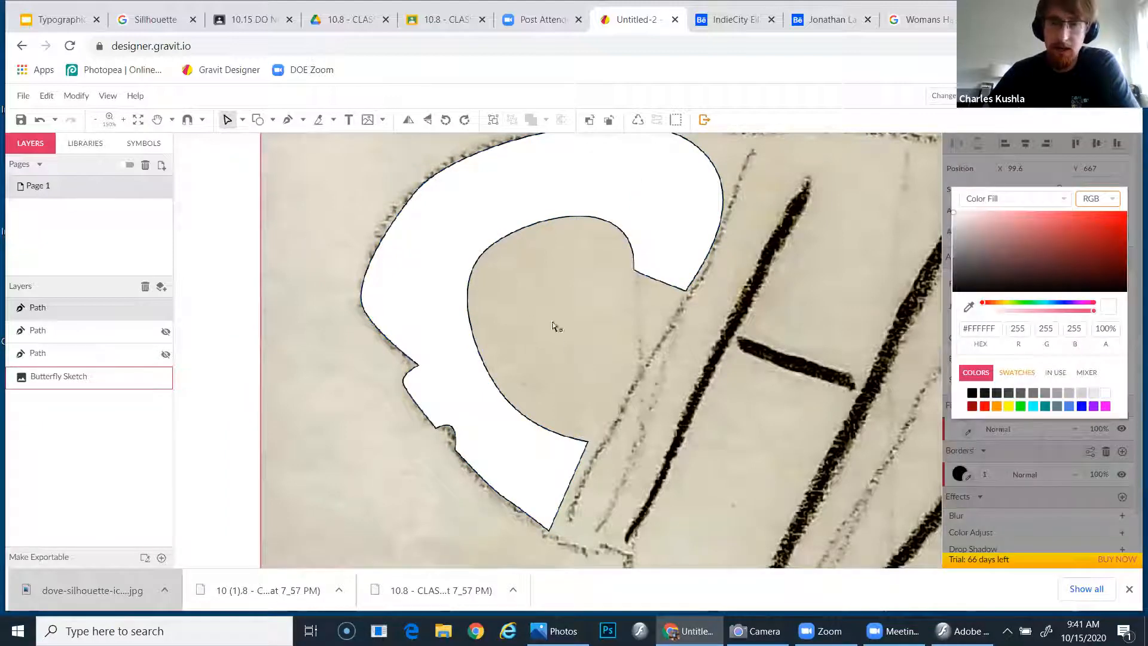
pyautogui.scroll(2, 439, 293)
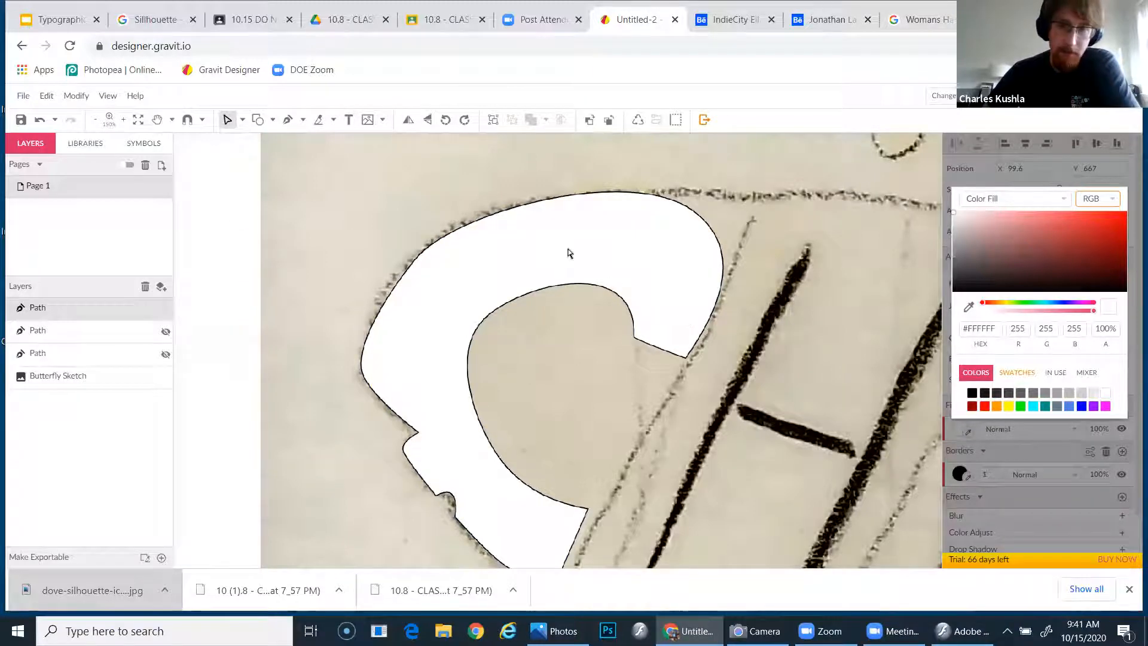
pyautogui.click(592, 263)
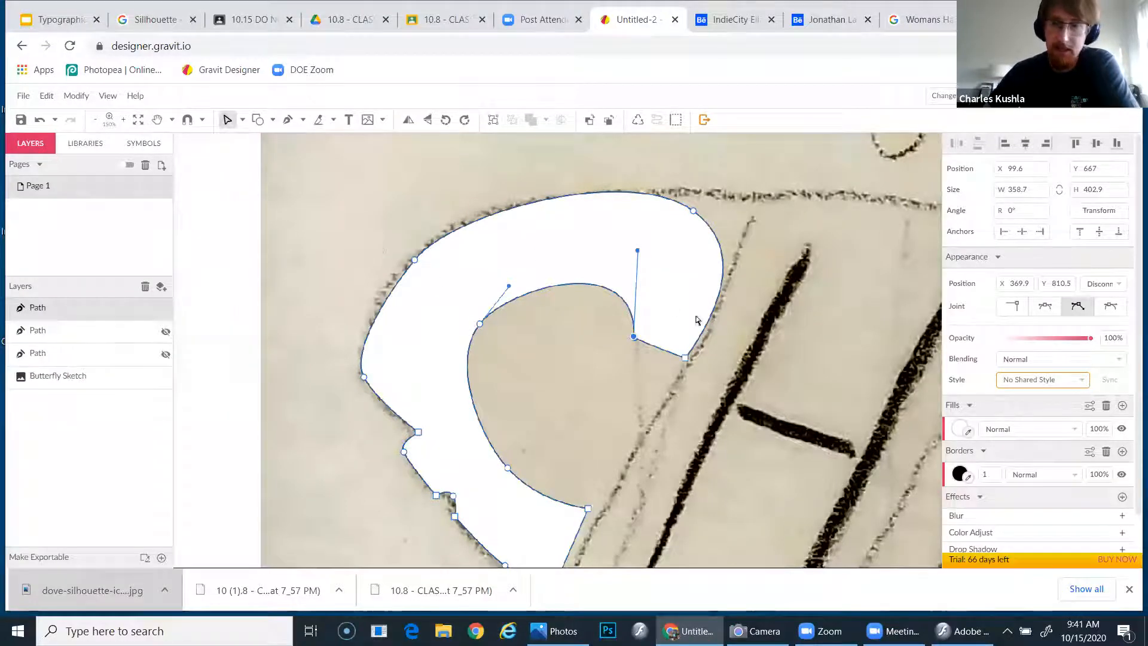
pyautogui.scroll(-2, 512, 418)
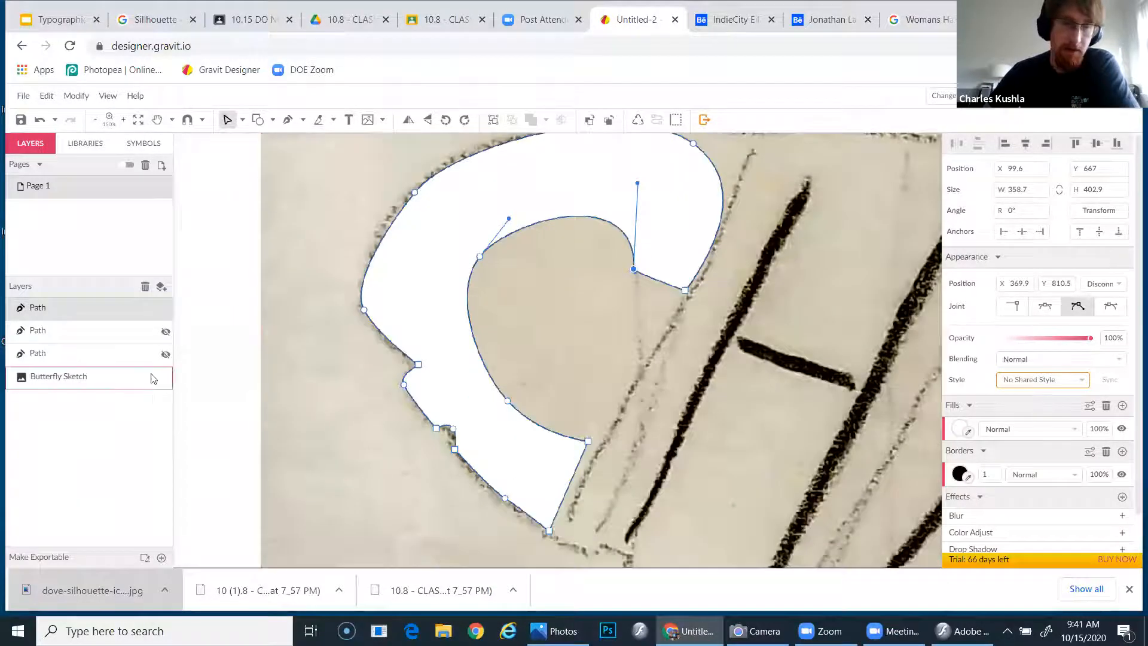
# Hide the newly traced curved C path and decline syncing the file to the cloud.
pyautogui.click(166, 310)
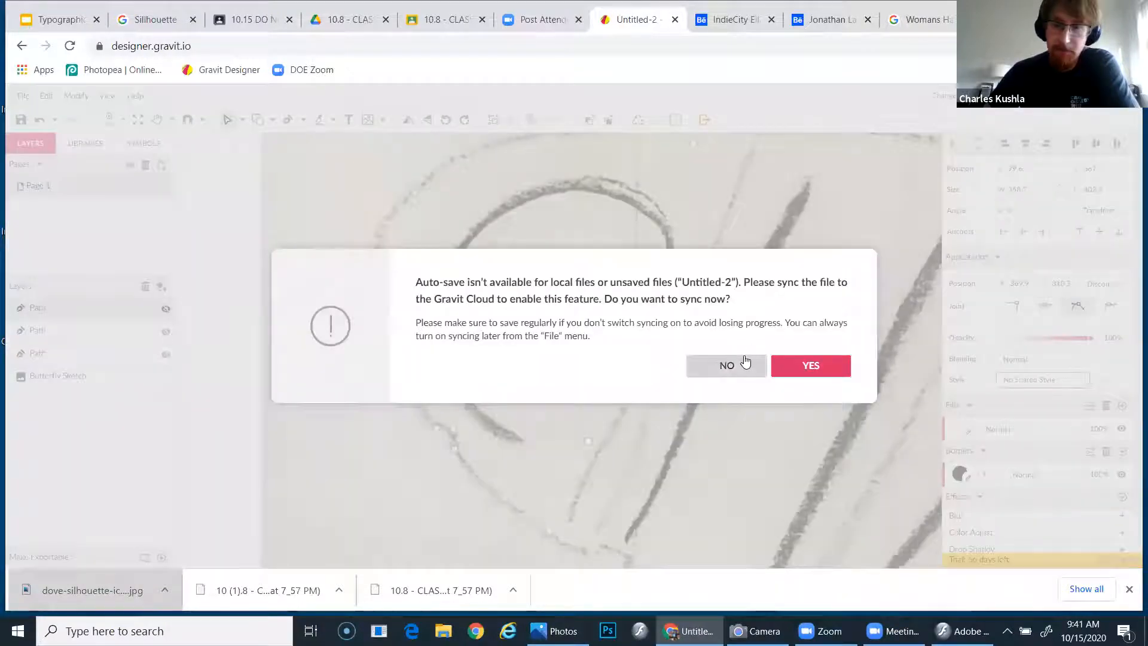
pyautogui.click(714, 370)
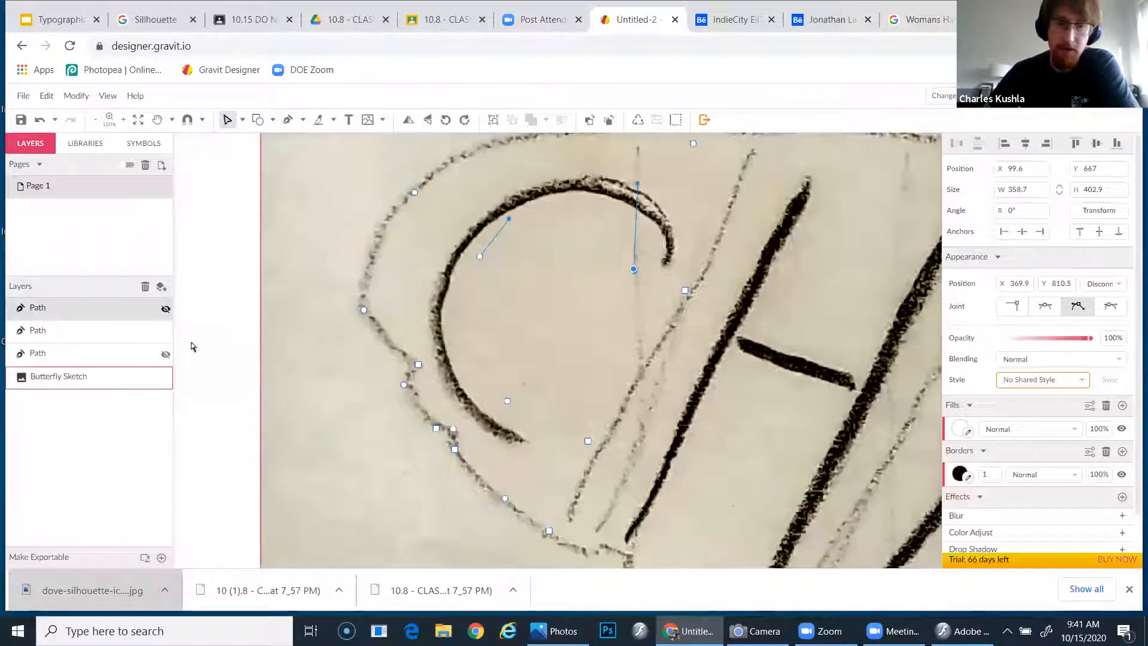
pyautogui.scroll(2, 232, 328)
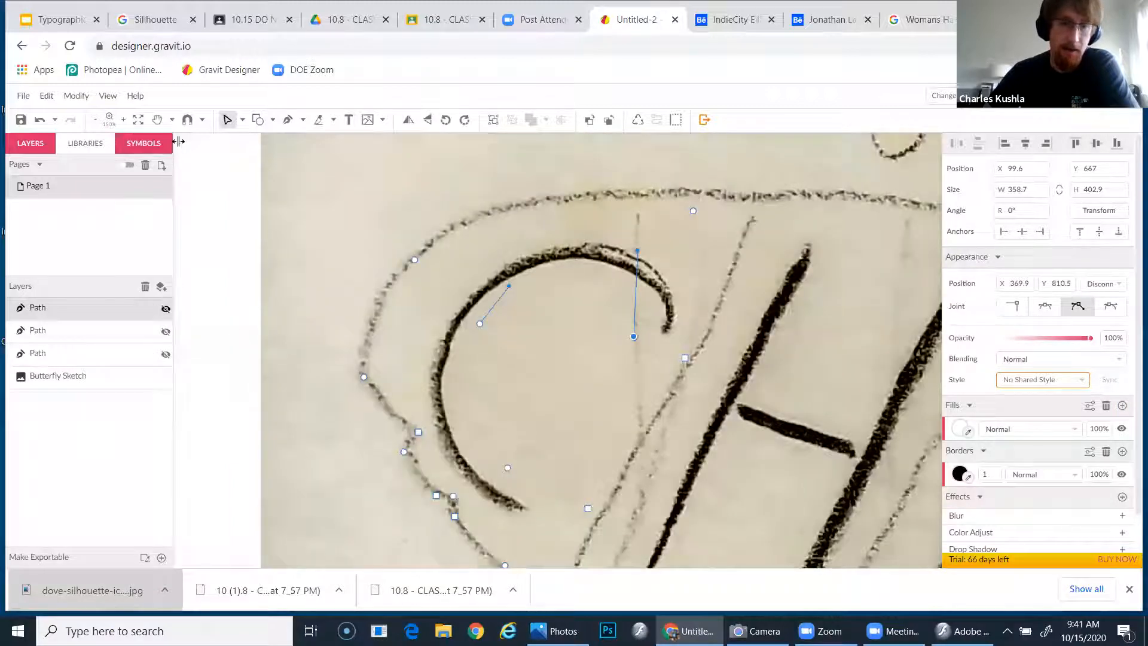
# Show the black straight-segment C path and examine its anchor points, finishing with the shape deselected.
pyautogui.click(242, 120)
pyautogui.click(254, 138)
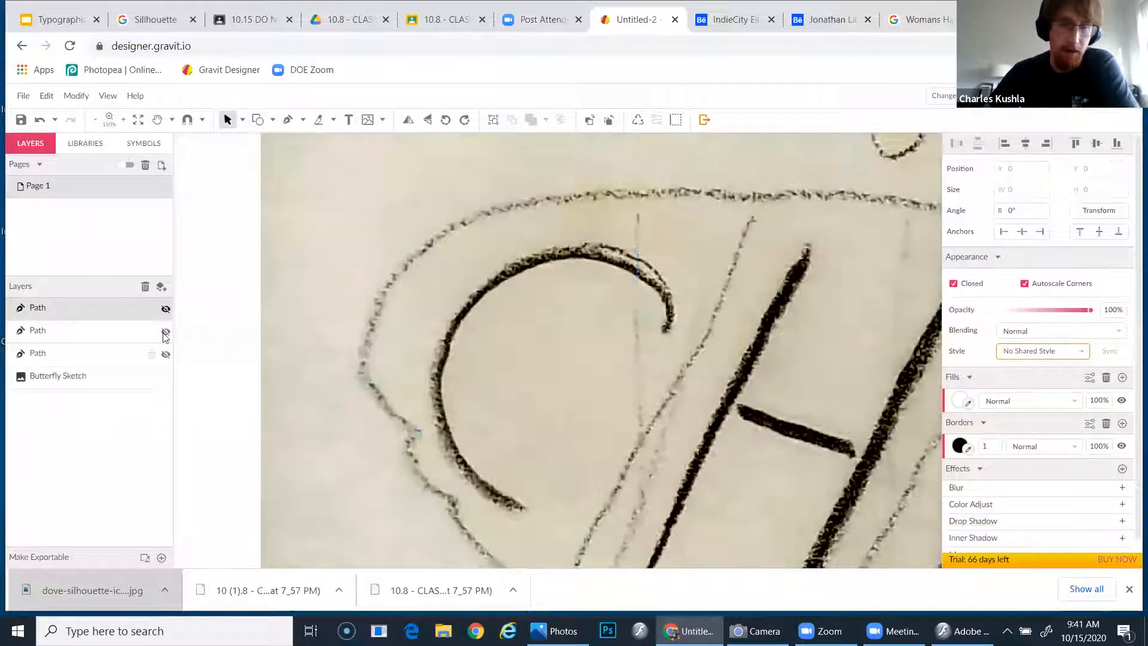
pyautogui.click(166, 354)
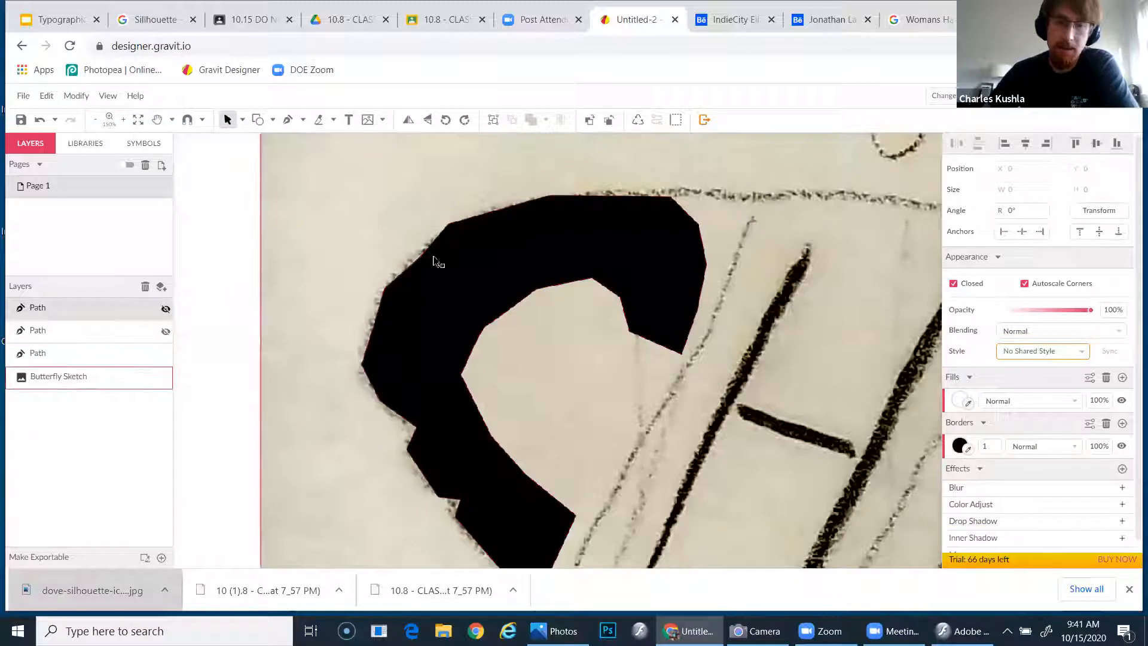
pyautogui.click(587, 205)
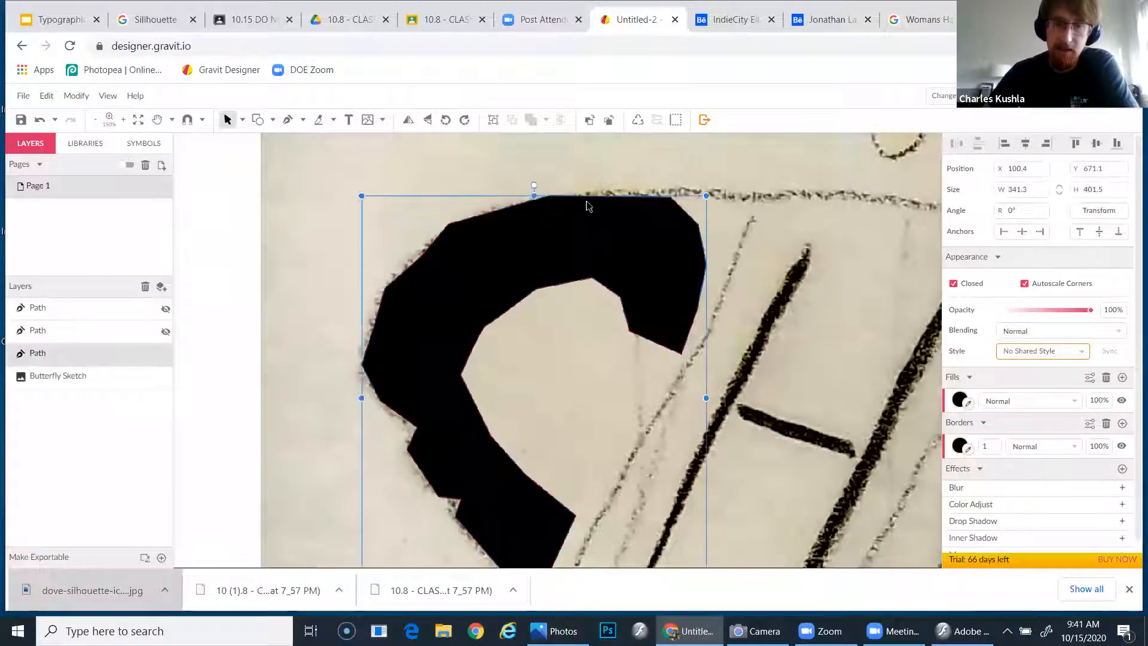
pyautogui.doubleClick(586, 206)
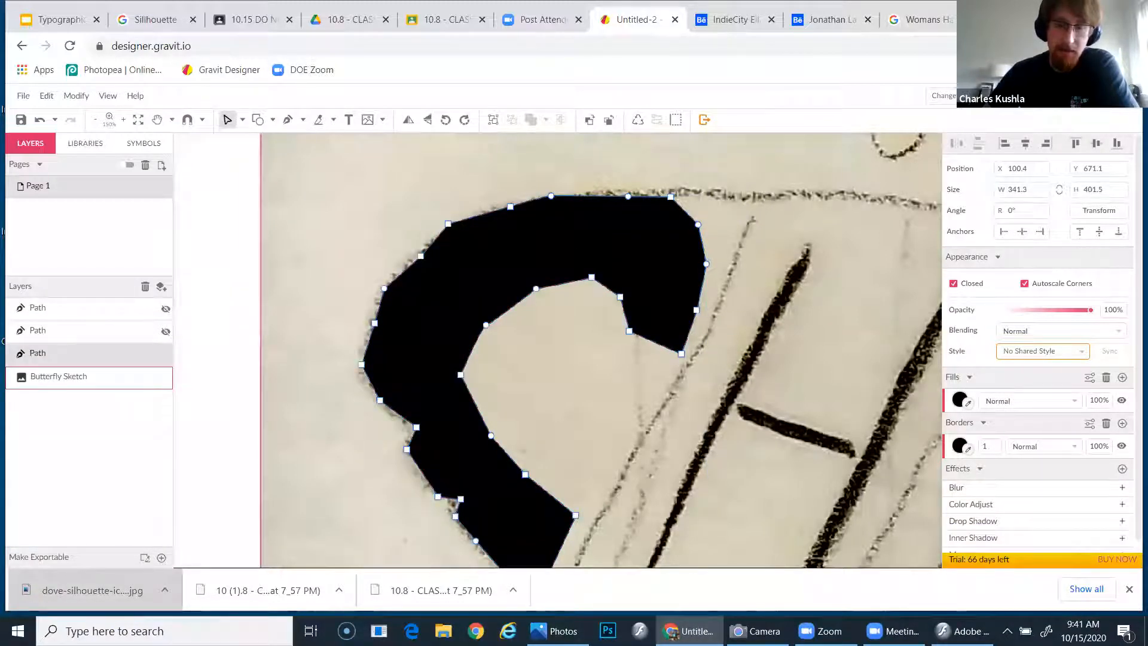
pyautogui.click(316, 445)
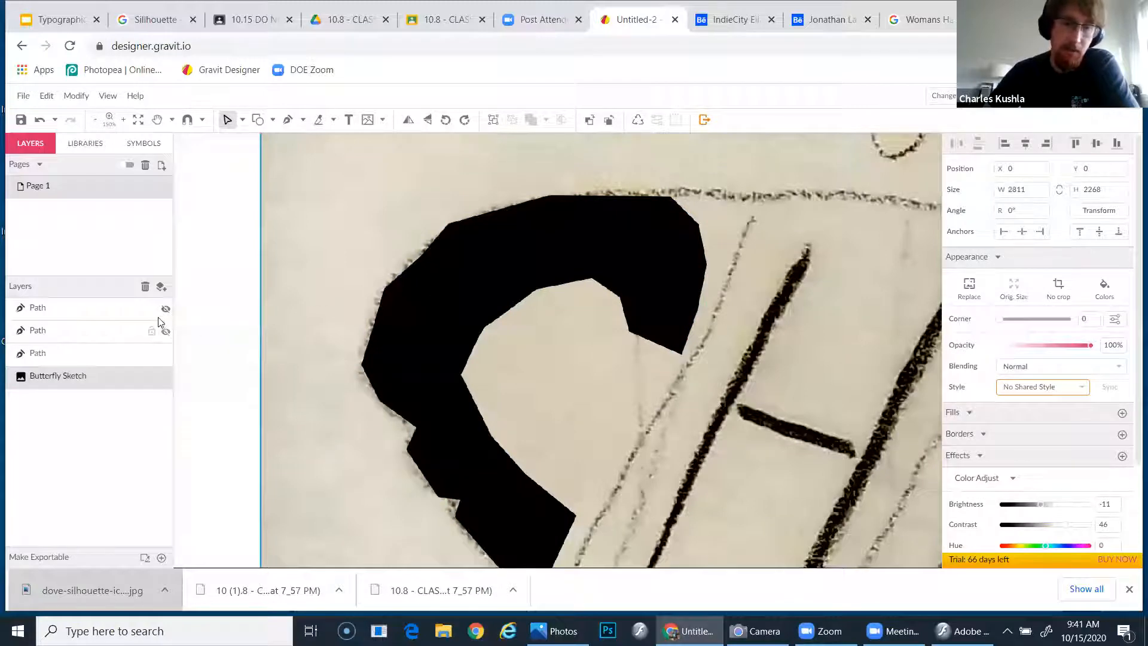
# Show the curved white C path again over the black straight-segment C.
pyautogui.click(166, 332)
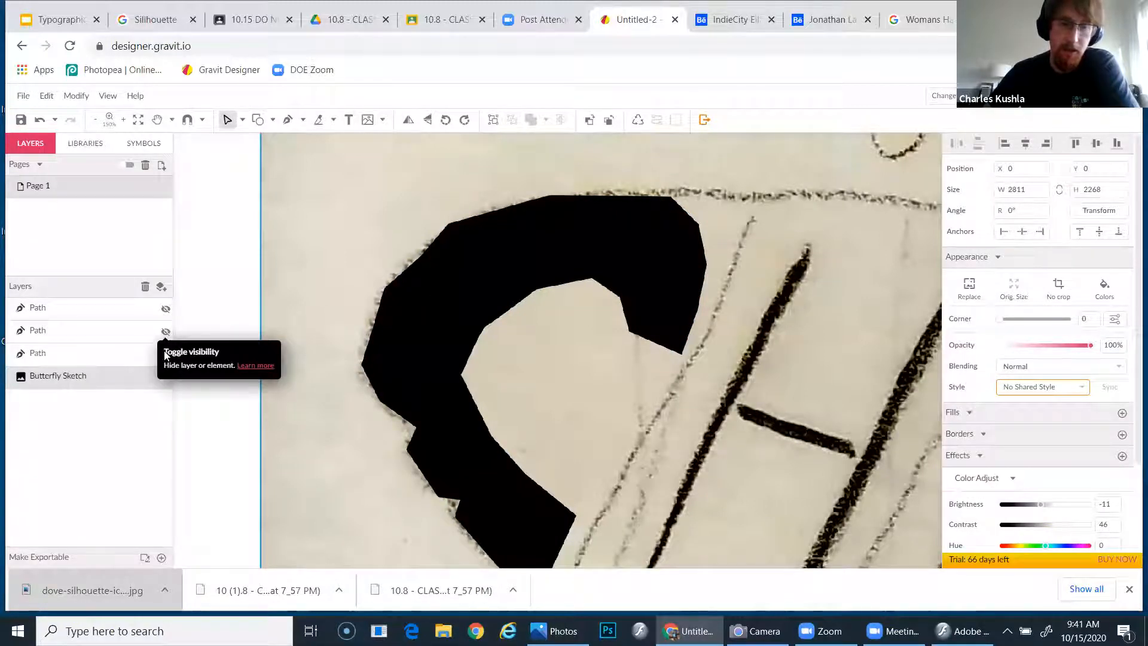
pyautogui.click(166, 307)
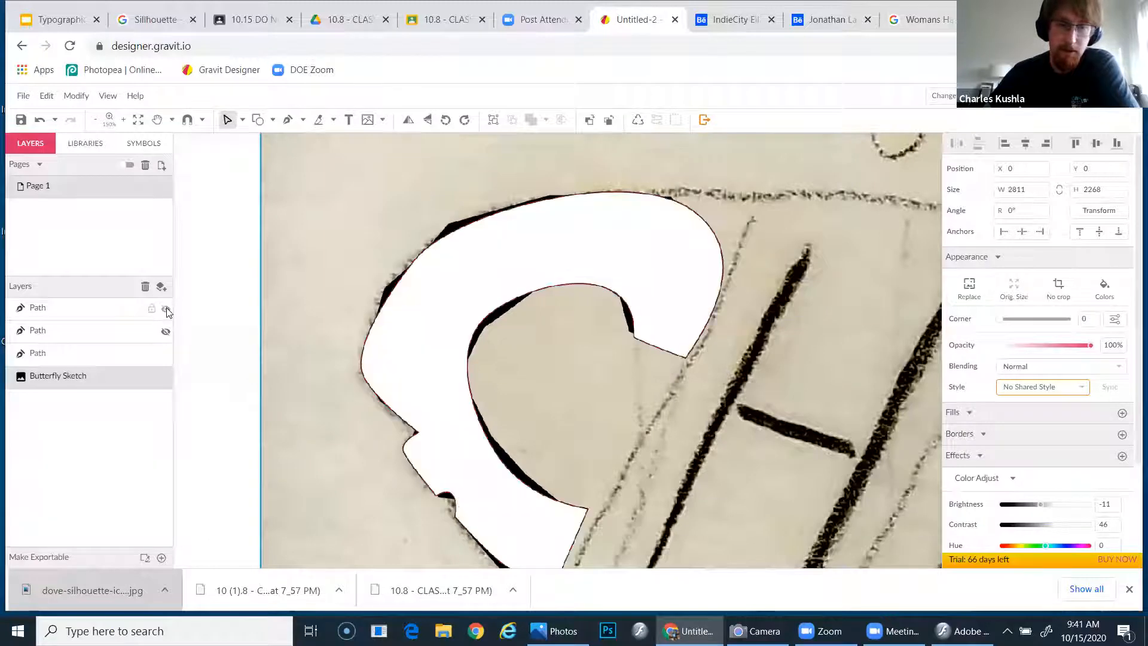
# Move the curved white C aside with the Pointer tool to compare it with the black C, and return it to its original position.
pyautogui.click(242, 120)
pyautogui.click(268, 141)
pyautogui.click(528, 251)
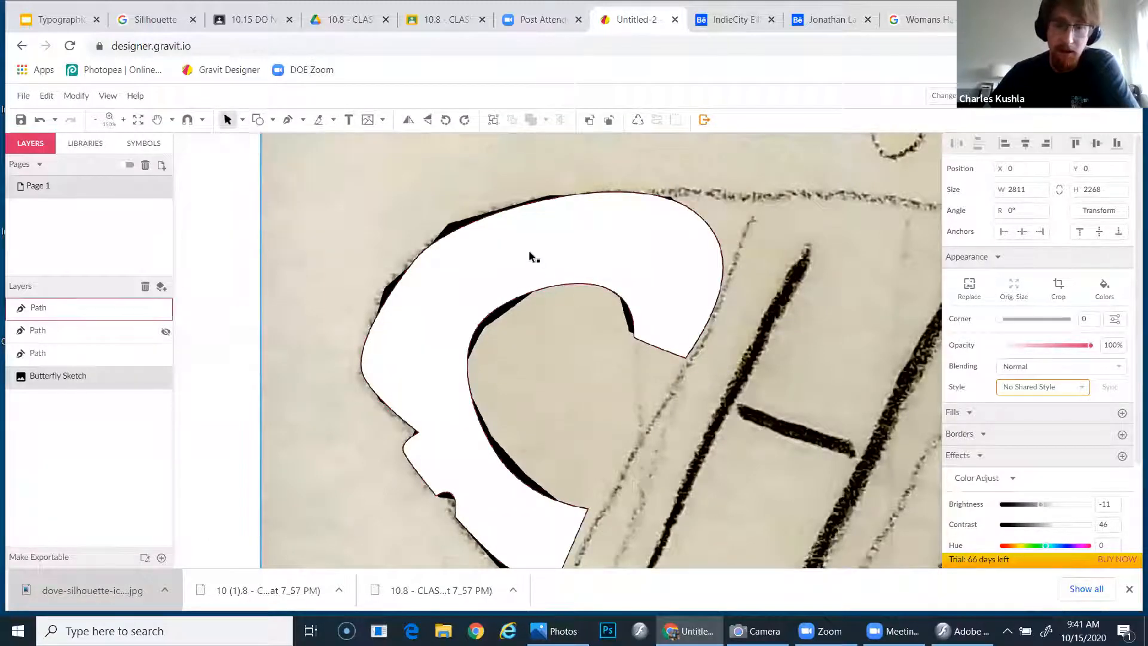
pyautogui.moveTo(472, 257); pyautogui.dragTo(725, 270)
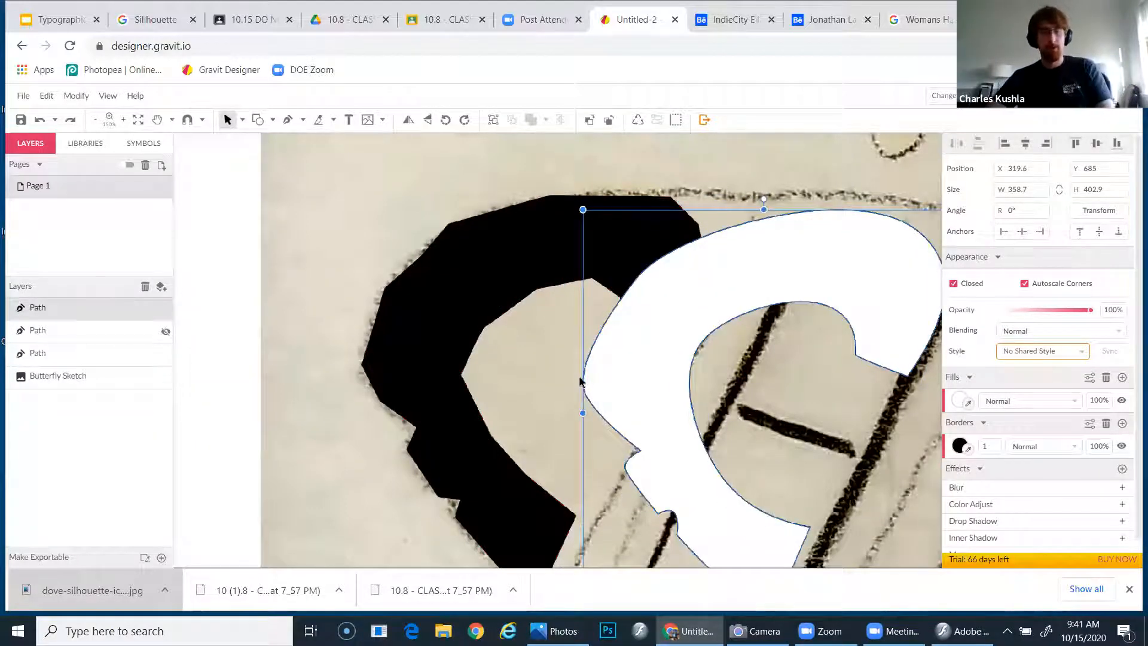
pyautogui.moveTo(585, 381); pyautogui.dragTo(598, 380)
pyautogui.moveTo(645, 343); pyautogui.dragTo(415, 328)
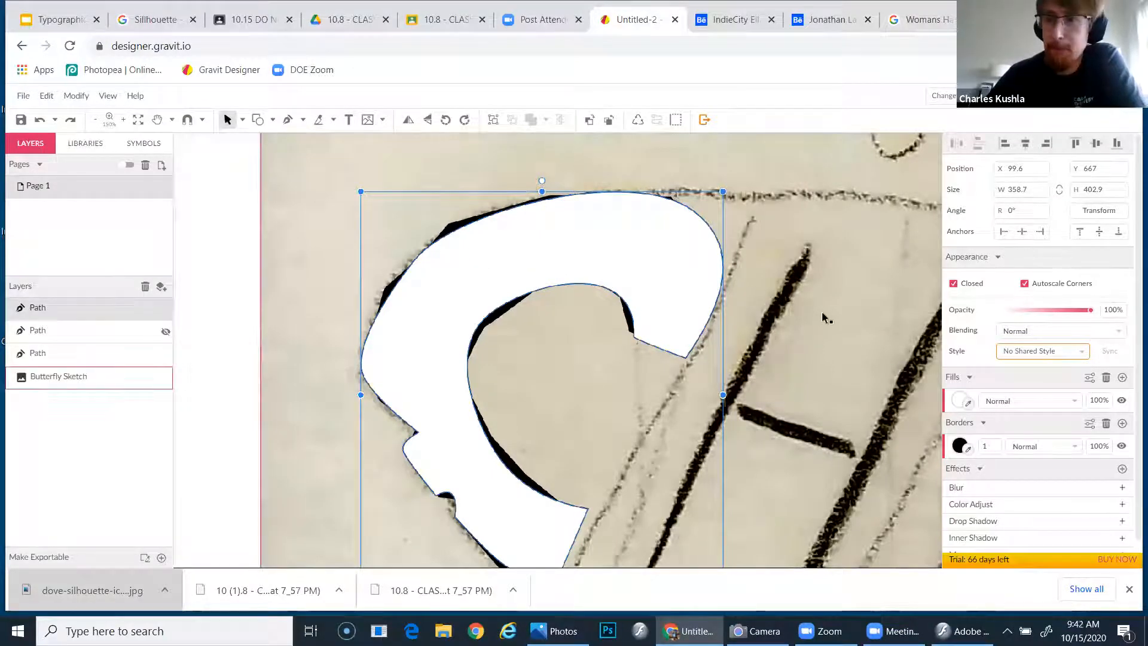
# Reposition the Butterfly Sketch image to about X 286.7, Y 129.7, leaving the C paths in place.
pyautogui.scroll(-5, 819, 302)
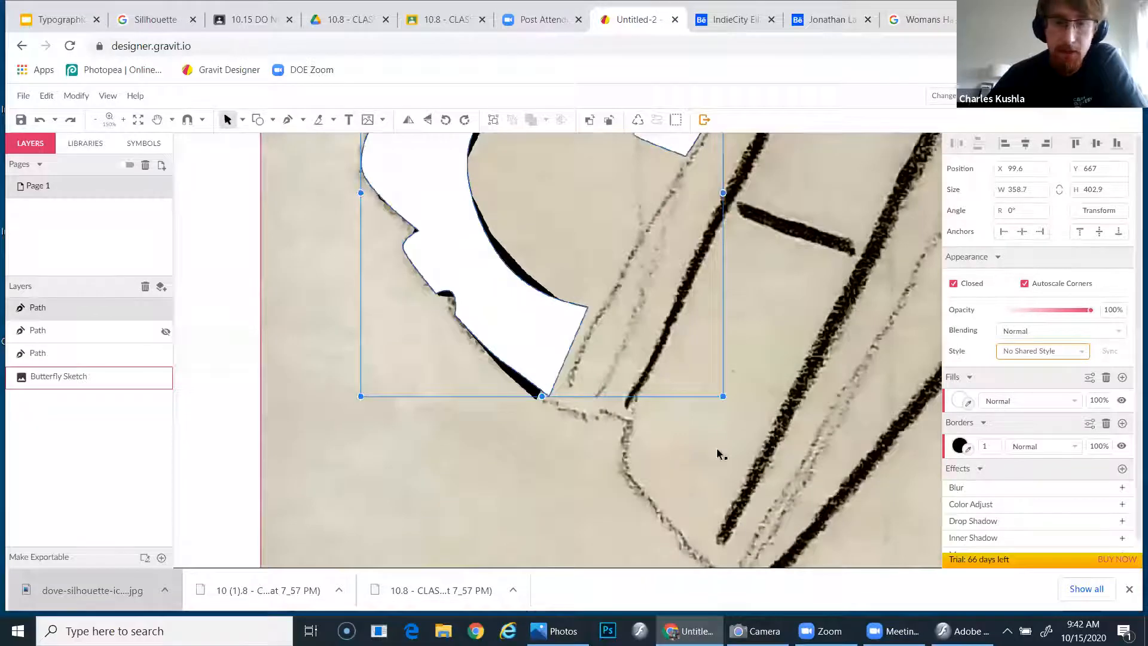
pyautogui.press('h')
pyautogui.moveTo(801, 456); pyautogui.dragTo(623, 406)
pyautogui.moveTo(765, 405); pyautogui.dragTo(676, 379)
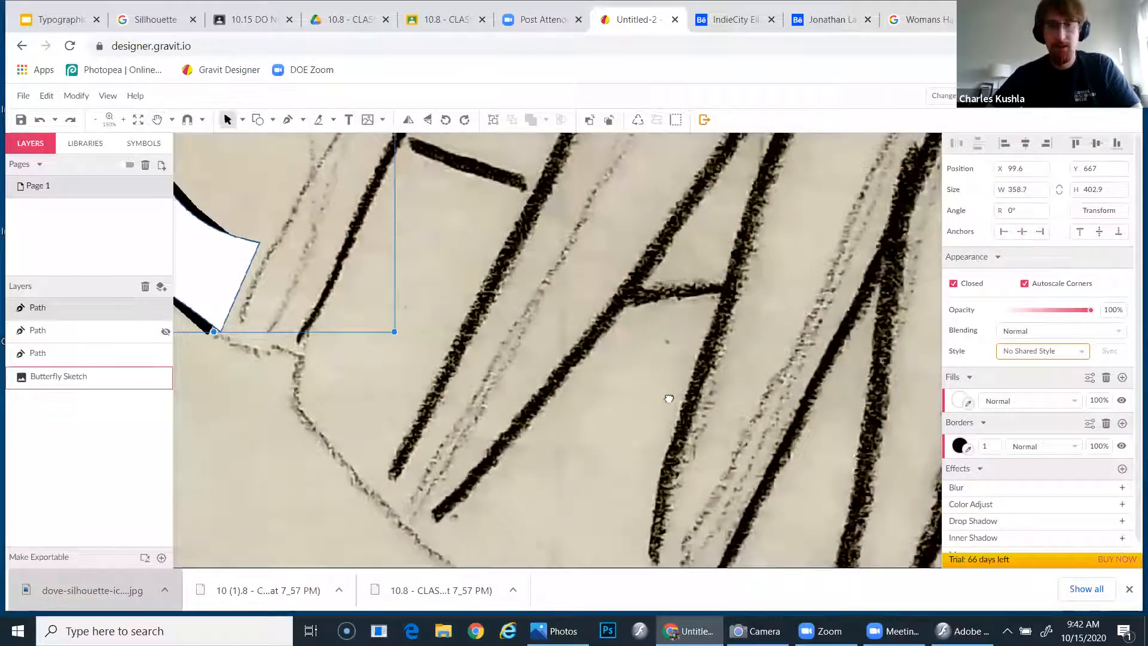
pyautogui.press('space')
pyautogui.moveTo(563, 350); pyautogui.dragTo(550, 378)
pyautogui.scroll(-1, 544, 361)
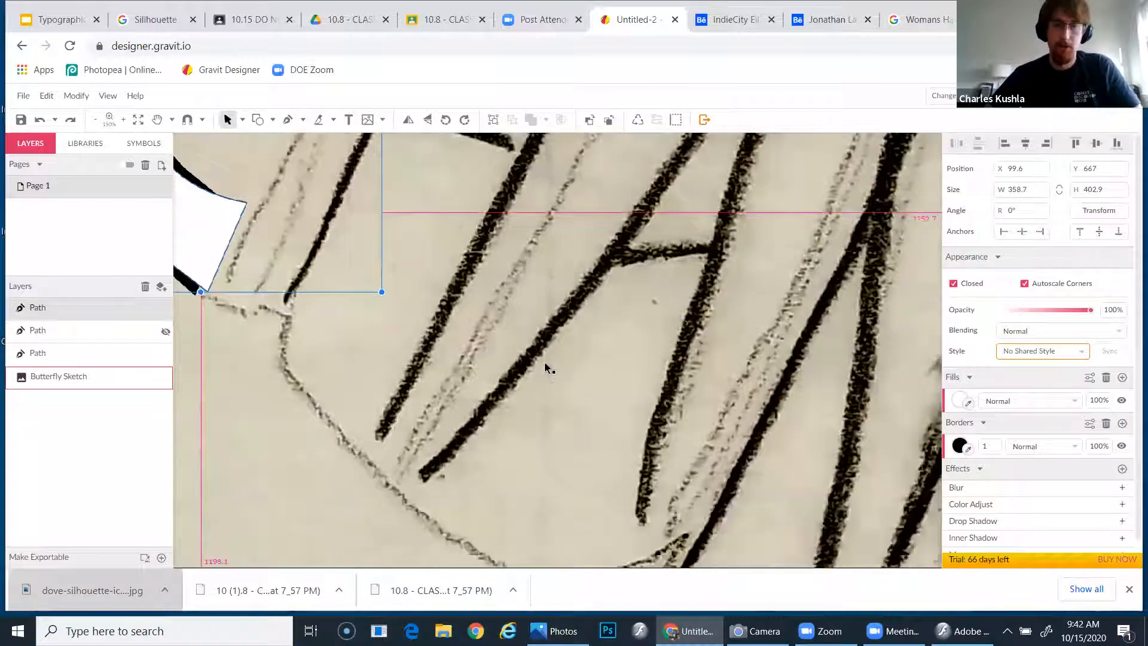
pyautogui.click(656, 327)
pyautogui.scroll(-1, 657, 327)
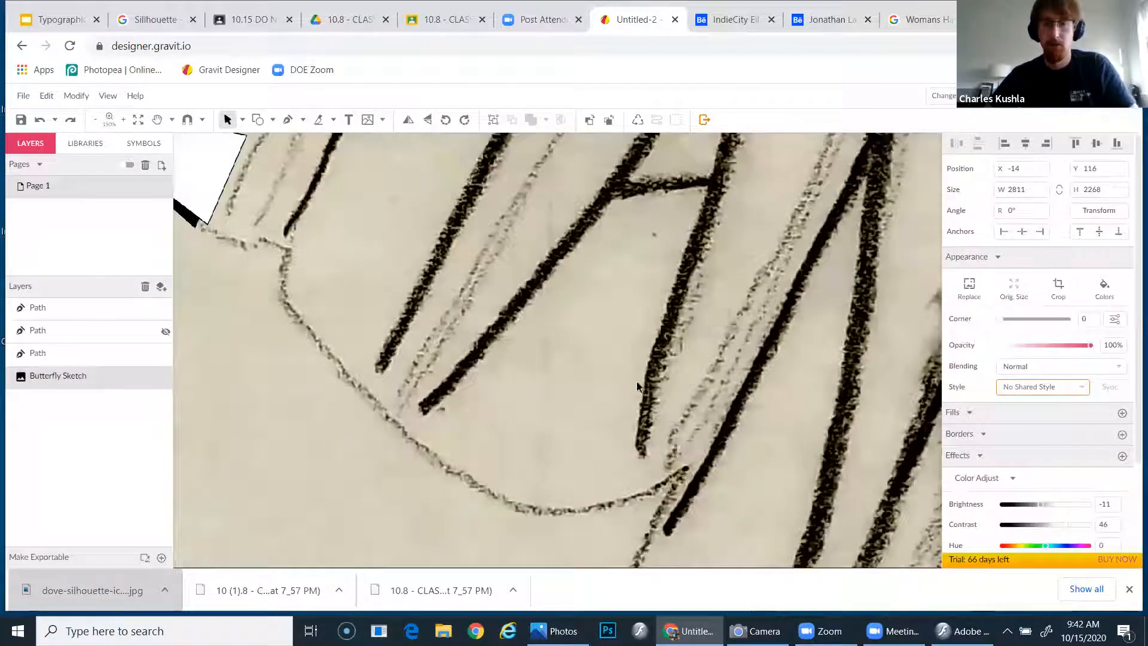
pyautogui.moveTo(647, 322); pyautogui.dragTo(636, 380)
pyautogui.moveTo(611, 337); pyautogui.dragTo(609, 381)
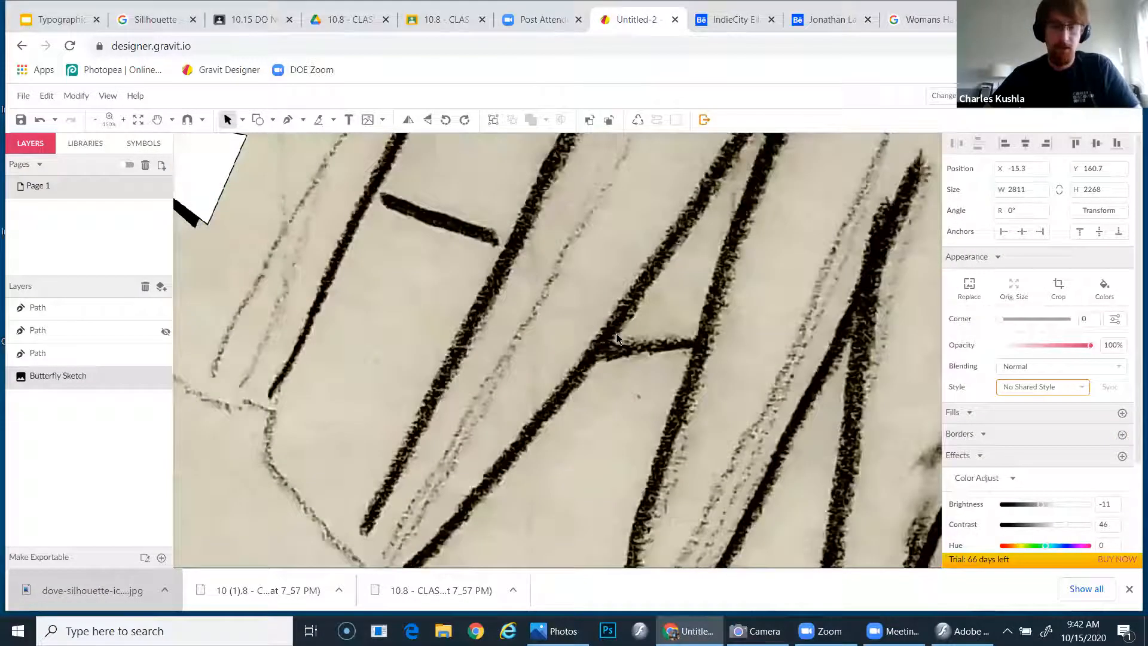
pyautogui.click(94, 120)
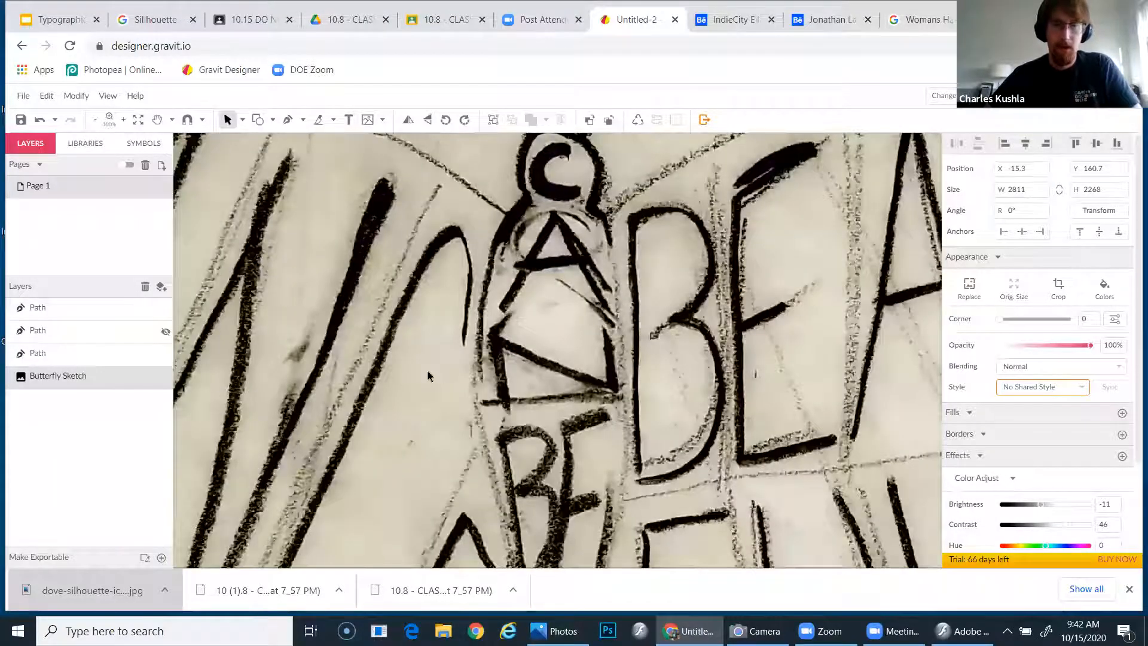
pyautogui.moveTo(427, 369); pyautogui.dragTo(632, 352)
pyautogui.moveTo(559, 360); pyautogui.dragTo(719, 471)
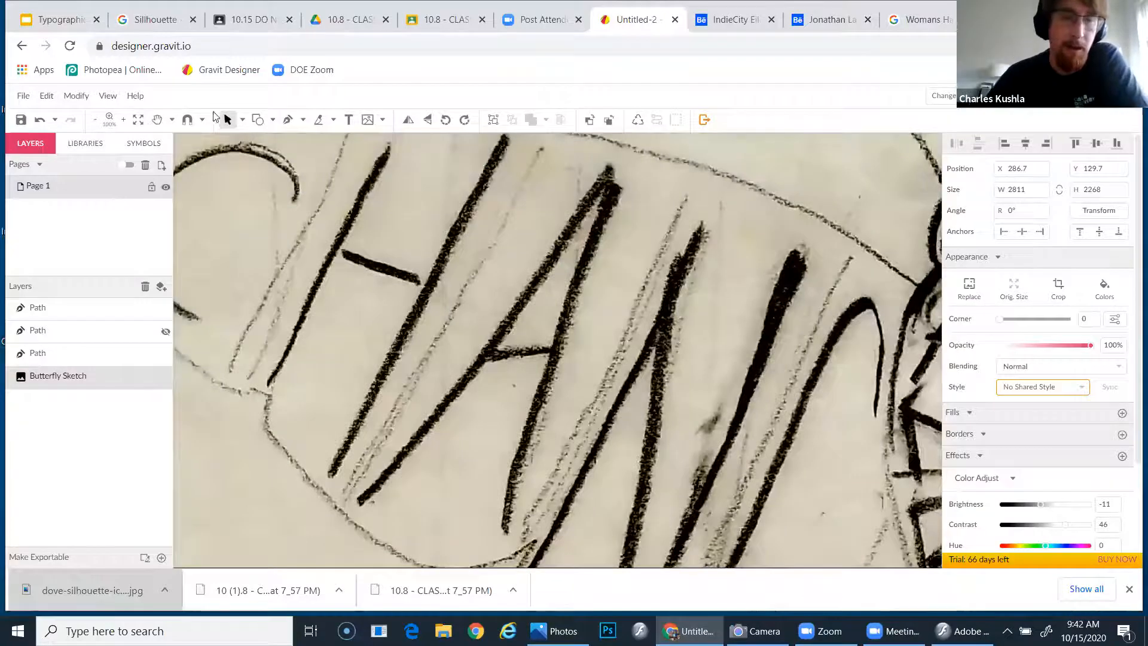
# With the Pen tool, trace the A's left foot, straight inner left leg, crossbar underside, curved inner right leg and right foot.
pyautogui.click(336, 505)
pyautogui.click(361, 531)
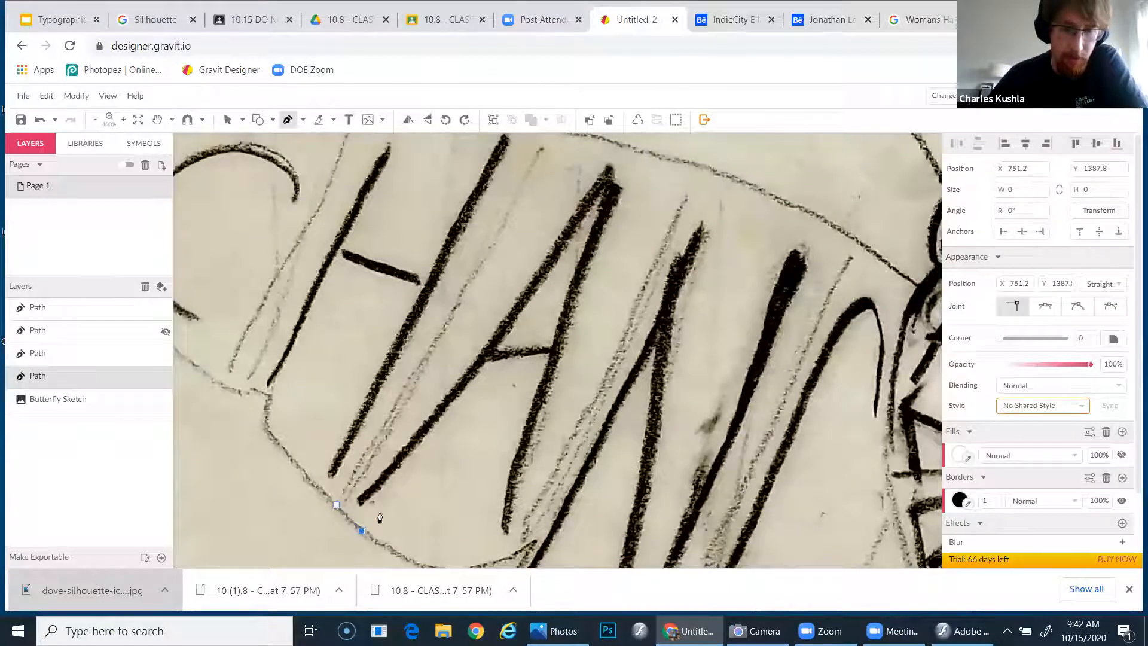
pyautogui.click(492, 375)
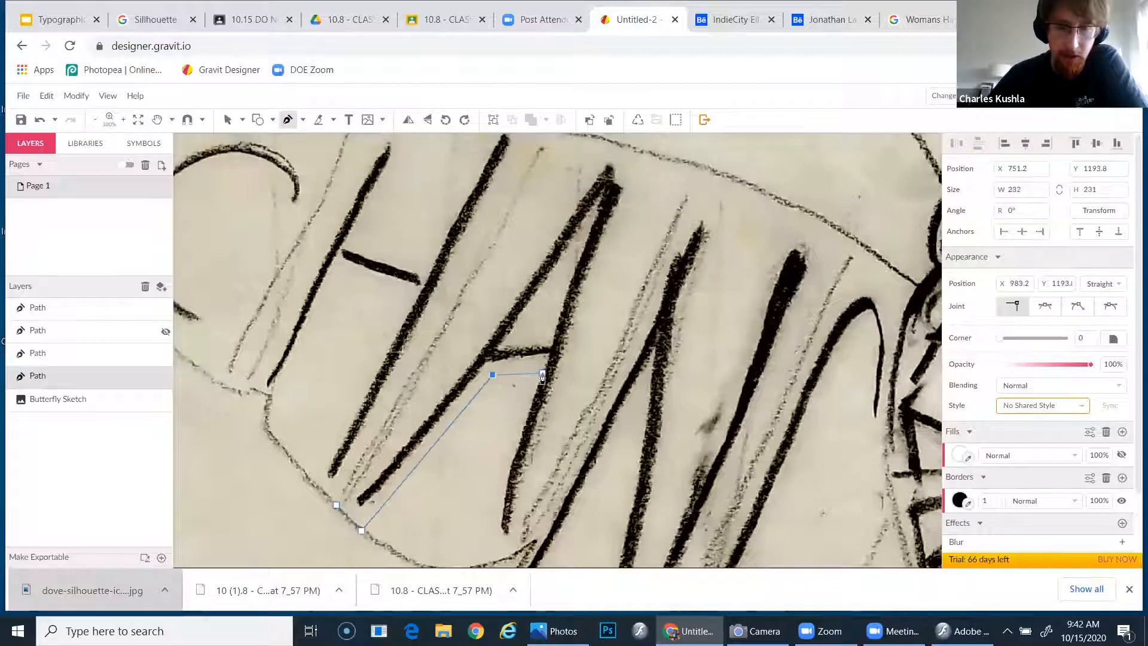
pyautogui.click(533, 376)
pyautogui.scroll(-3, 487, 545)
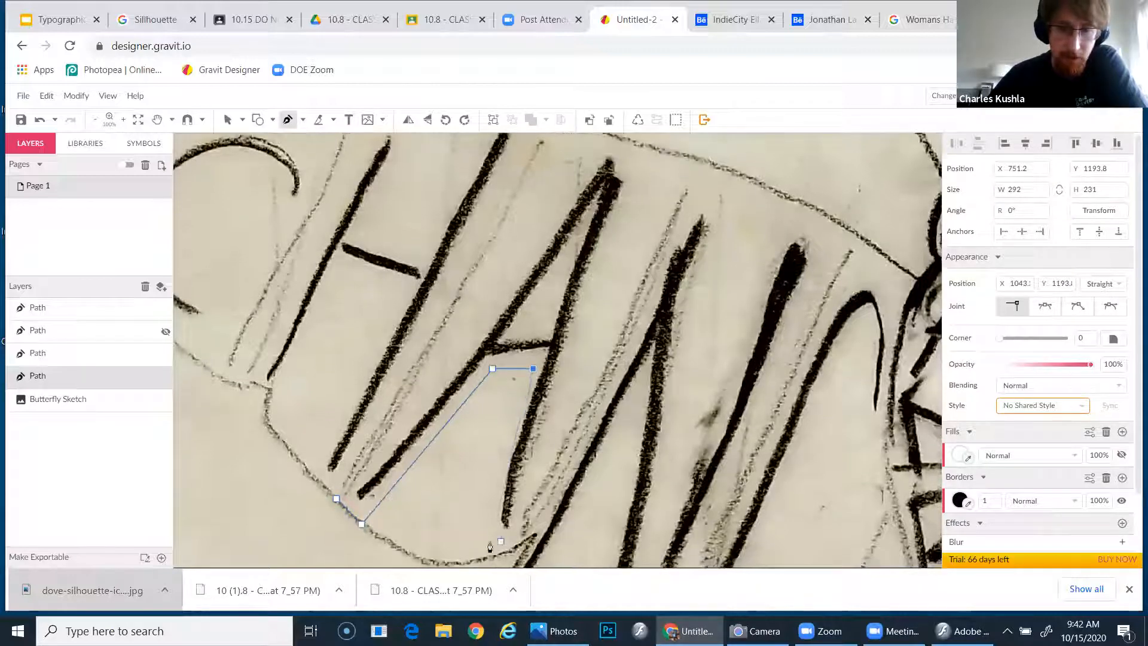
pyautogui.scroll(-2, 484, 527)
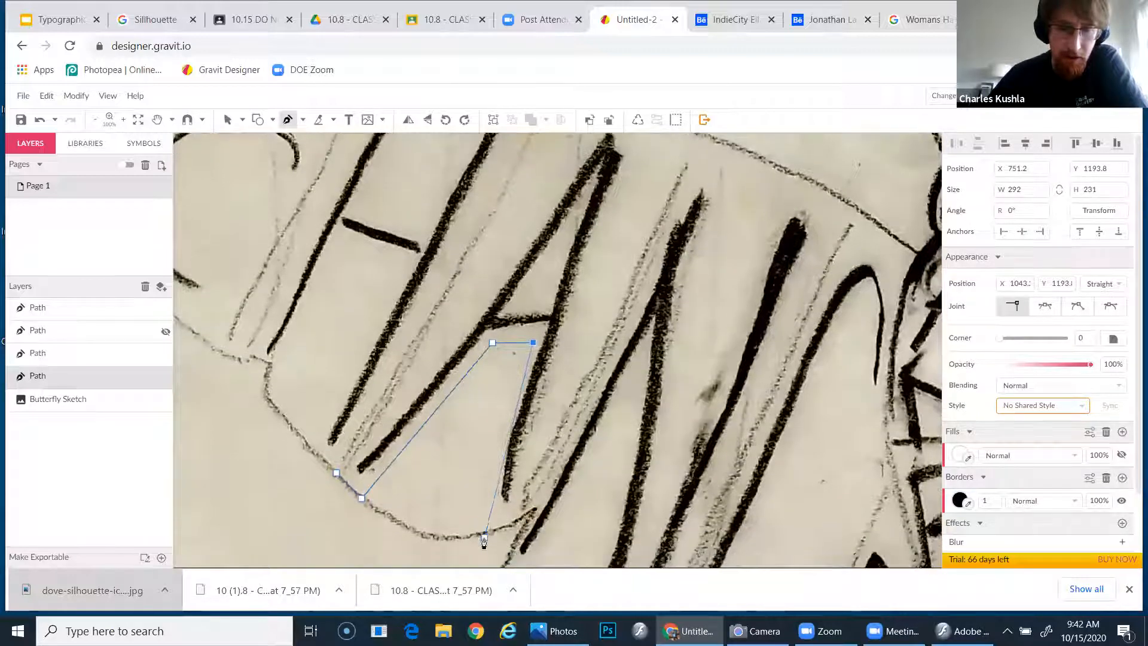
pyautogui.moveTo(483, 526); pyautogui.dragTo(491, 553)
pyautogui.scroll(-1, 483, 535)
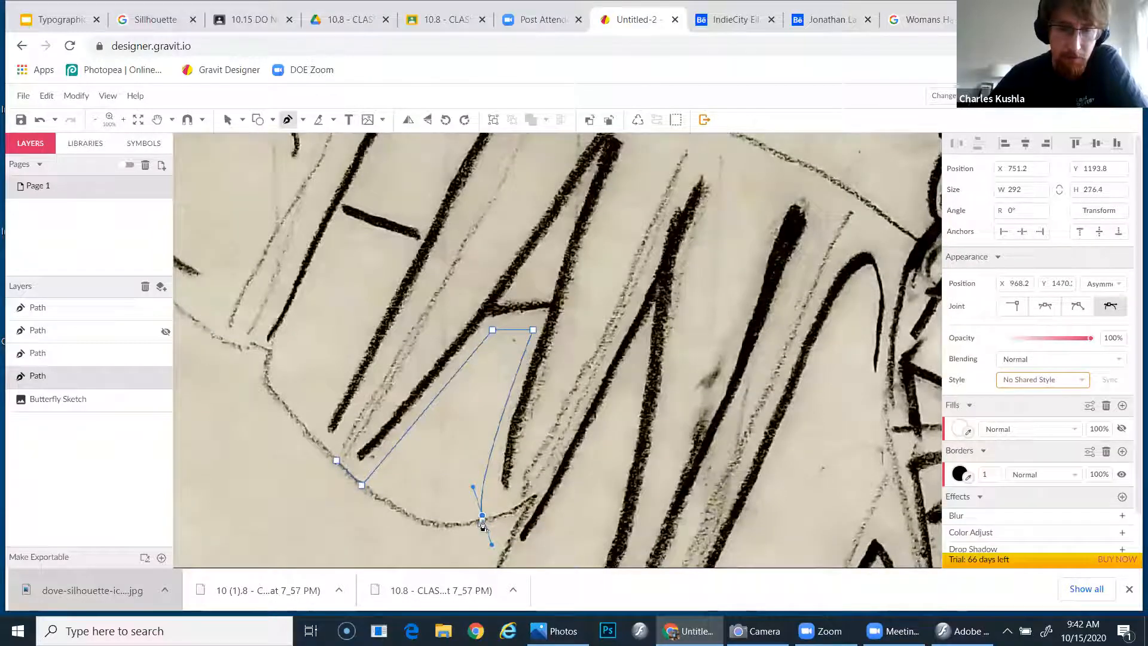
pyautogui.click(519, 507)
# Trace the A's outer right side and top edge, close the outline at about 460 by 624, and hide its fill.
pyautogui.scroll(5, 585, 317)
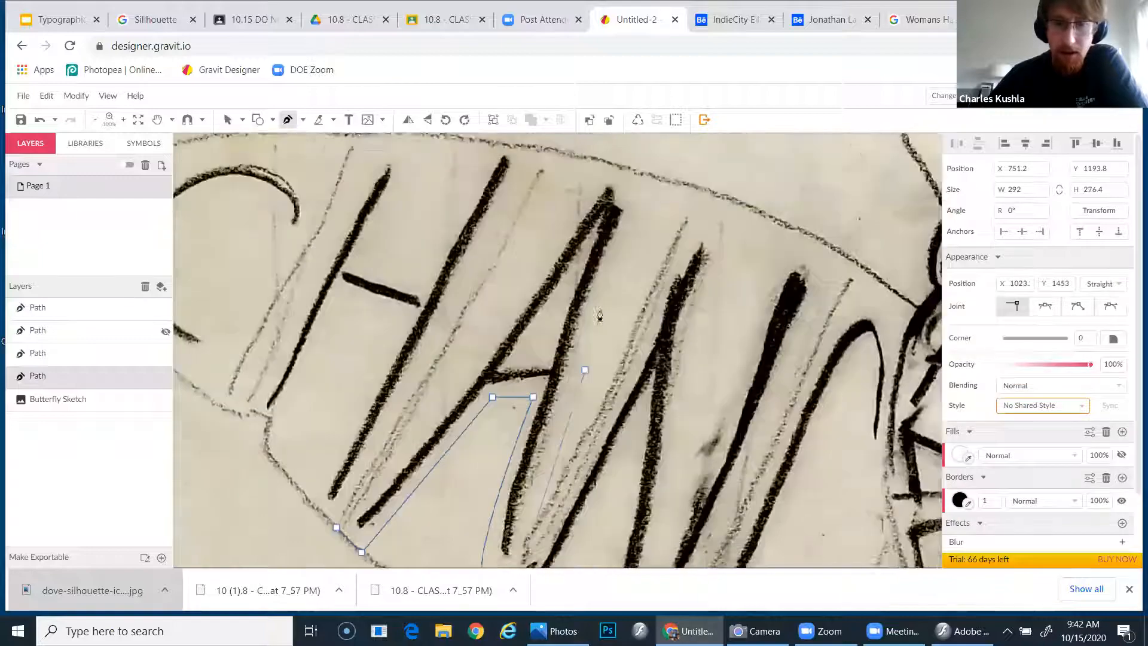
pyautogui.click(645, 245)
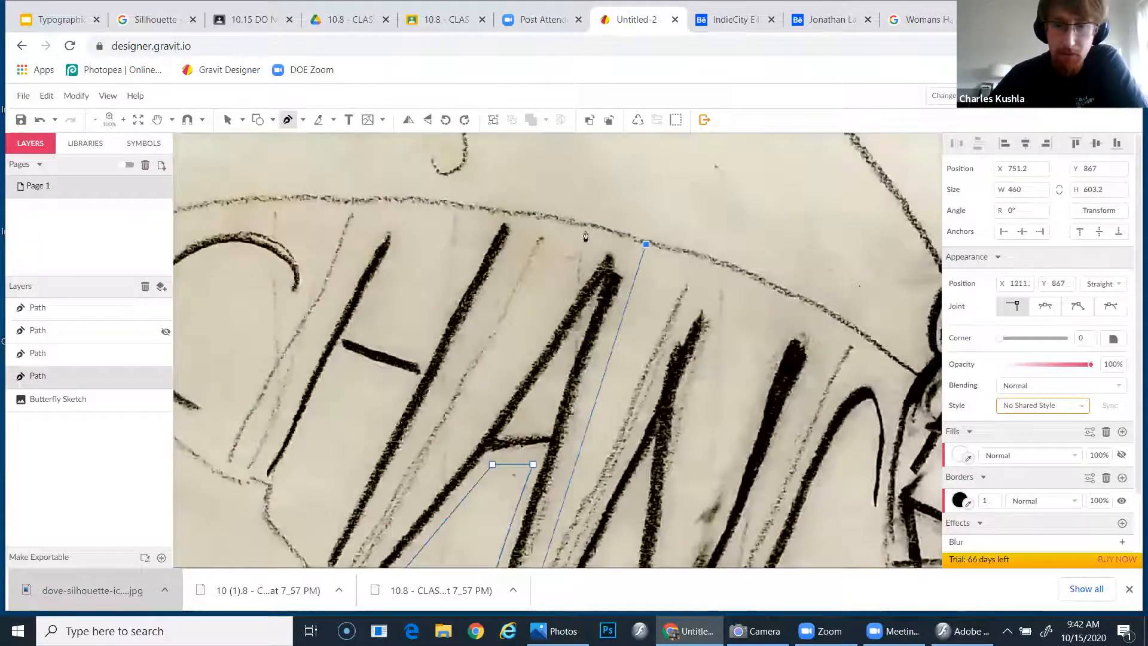
pyautogui.click(603, 230)
pyautogui.scroll(-2, 487, 472)
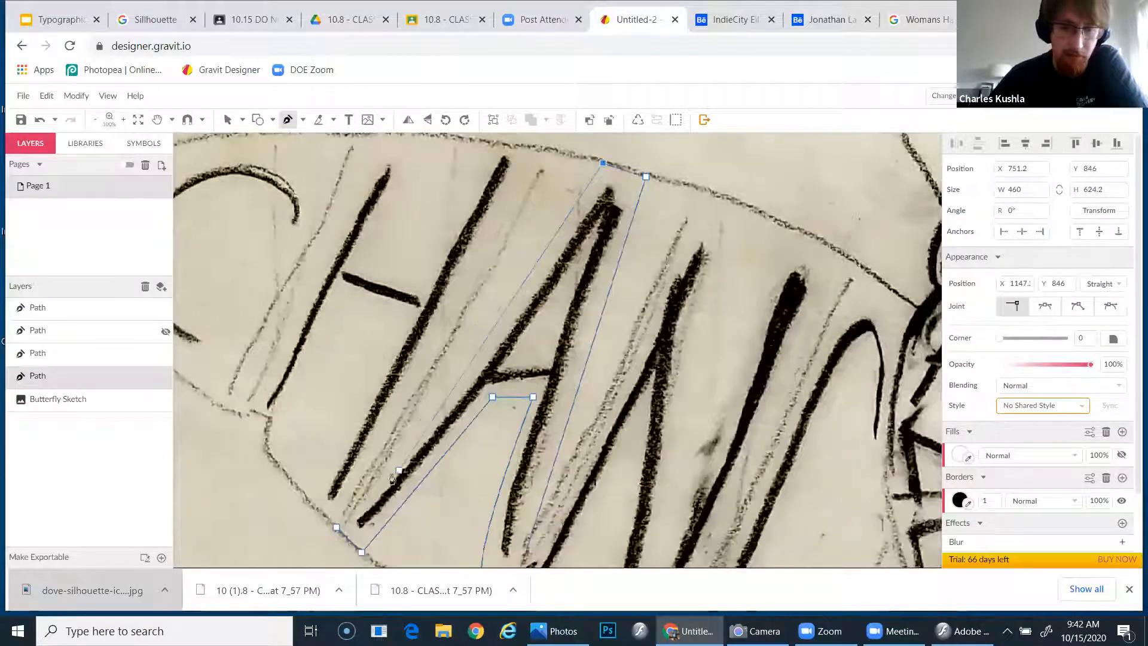
pyautogui.click(336, 528)
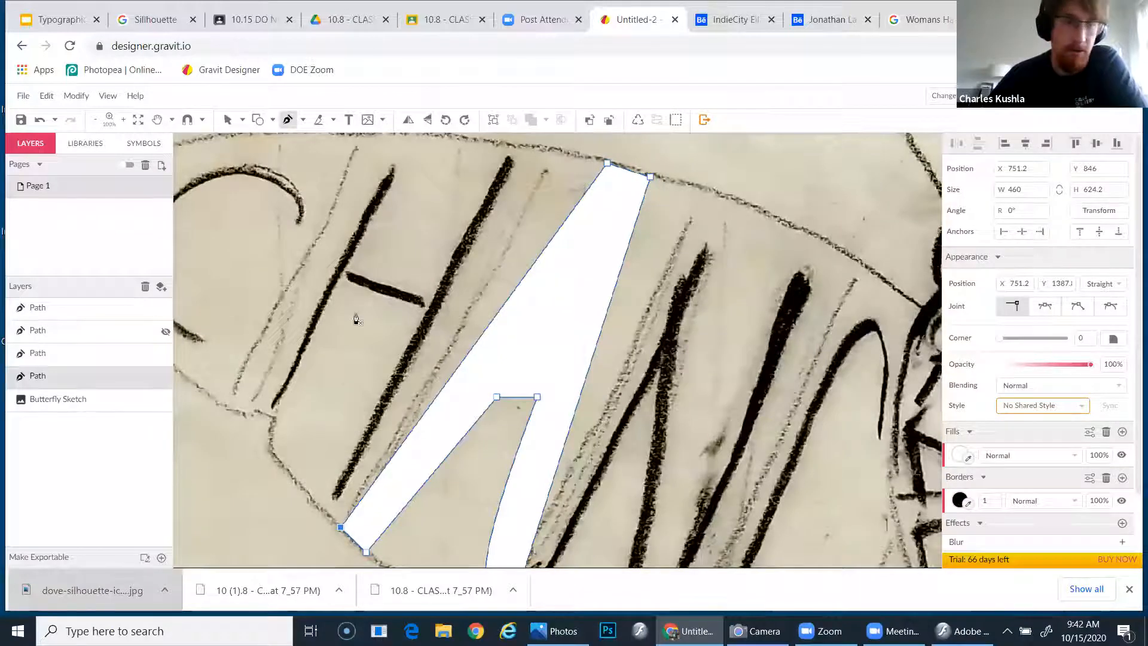
pyautogui.click(1122, 455)
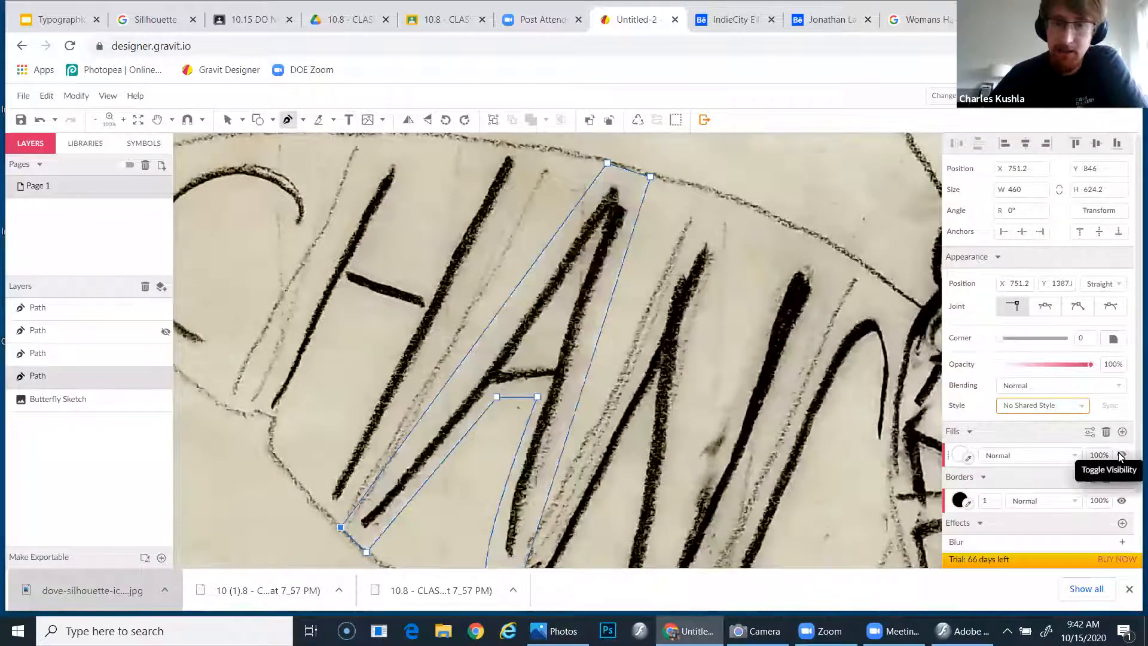
# Trace the A's triangular counter above the crossbar as a separate closed path about 84 by 133.
pyautogui.scroll(3, 597, 350)
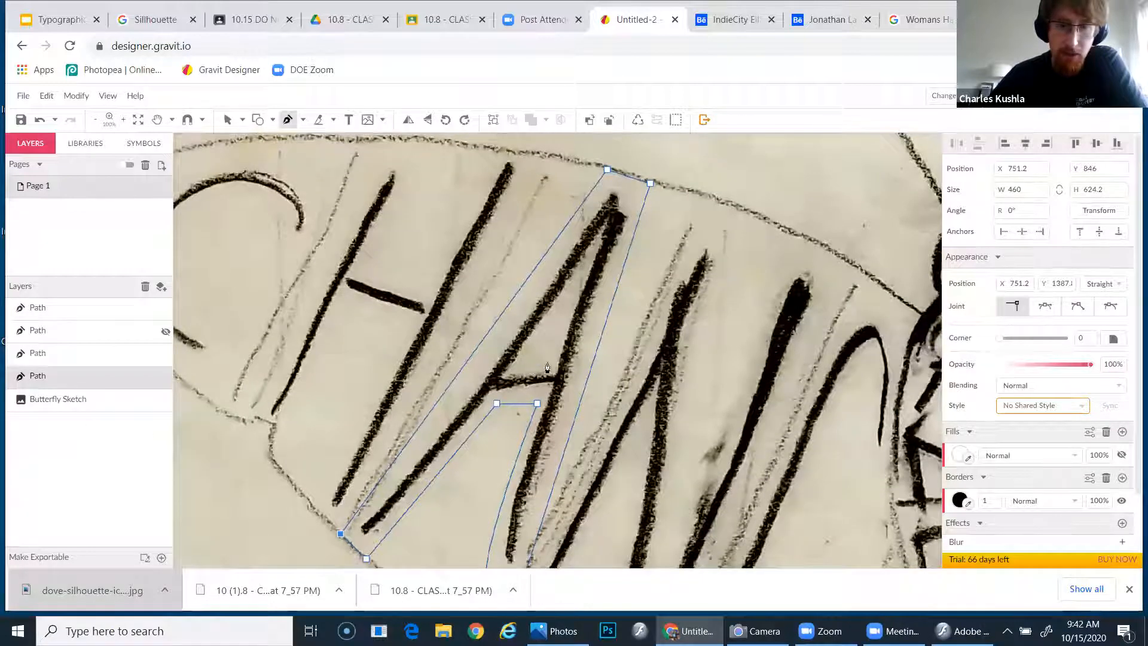
pyautogui.moveTo(524, 363); pyautogui.dragTo(549, 366)
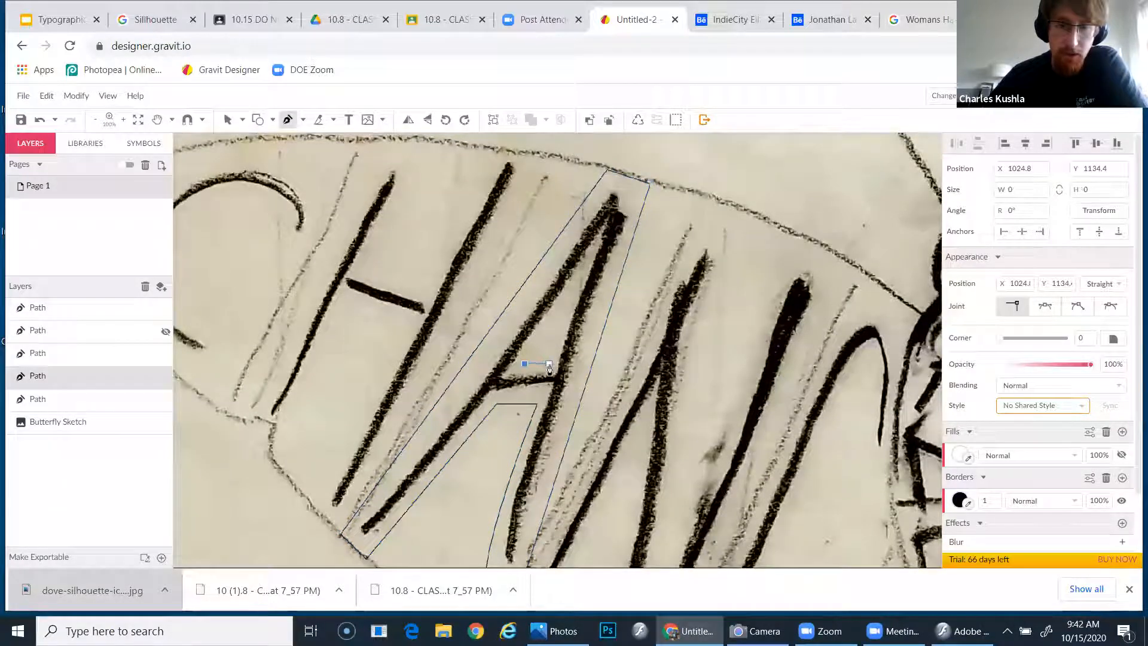
pyautogui.click(581, 275)
pyautogui.click(524, 364)
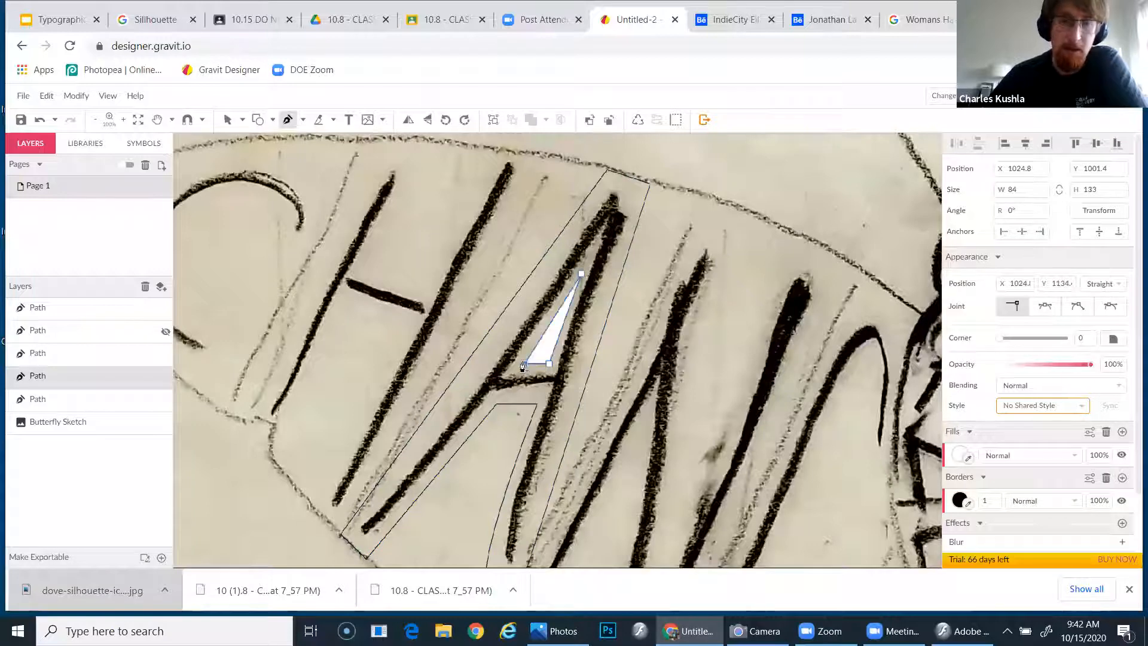
# Check which paths are the A's counter and outer outline by selecting each layer in turn.
pyautogui.doubleClick(59, 377)
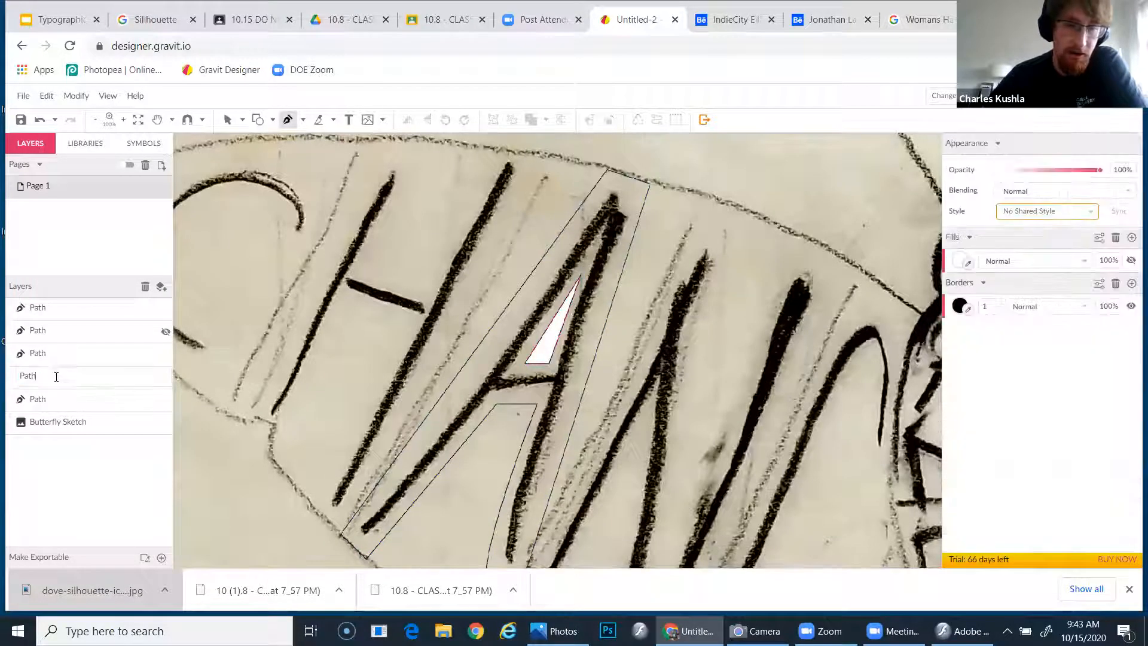
pyautogui.click(24, 395)
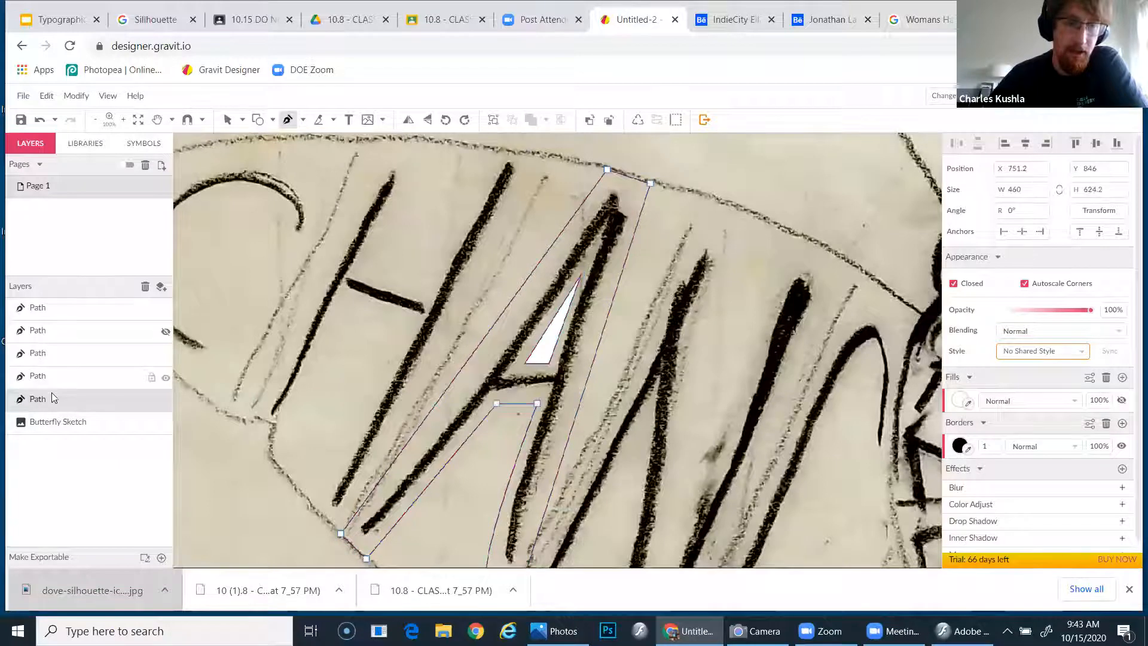
pyautogui.click(48, 379)
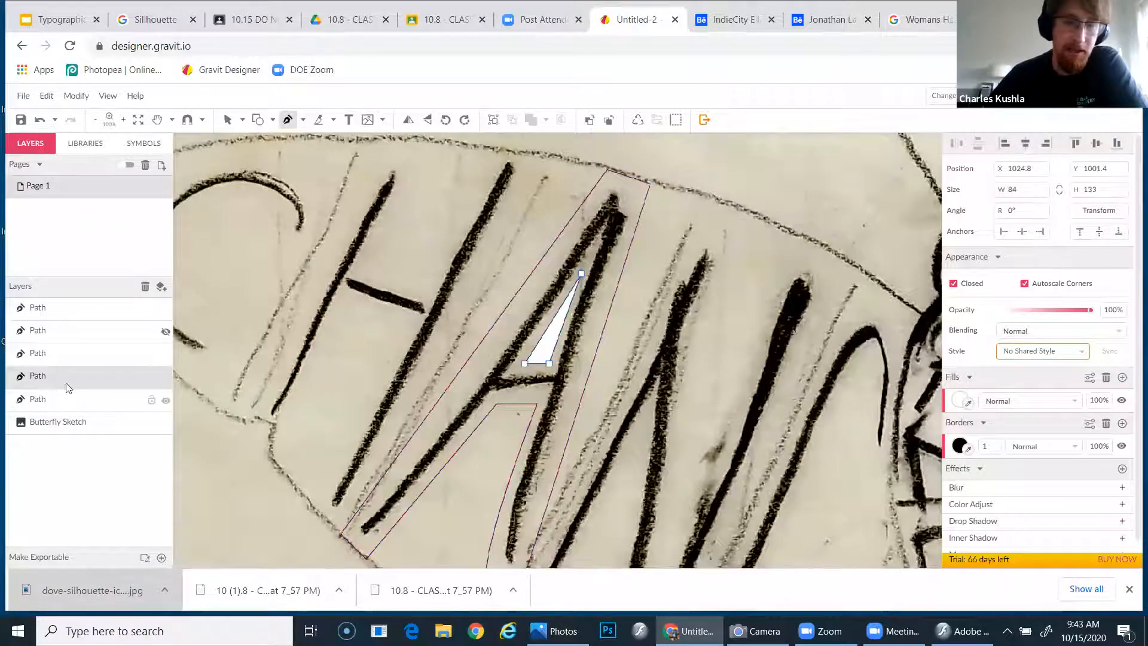
pyautogui.click(51, 400)
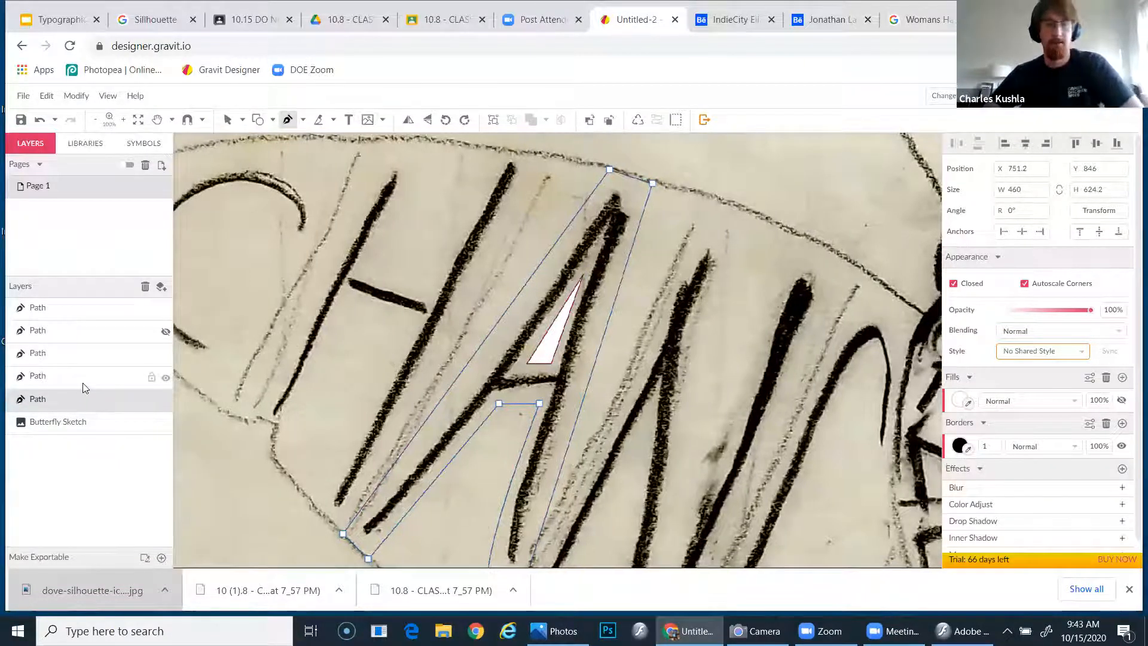
# Subtract the triangular counter from the A's outline as a compound shape and make its white fill visible.
pyautogui.click(84, 380)
pyautogui.hscroll(-1, 270, 418)
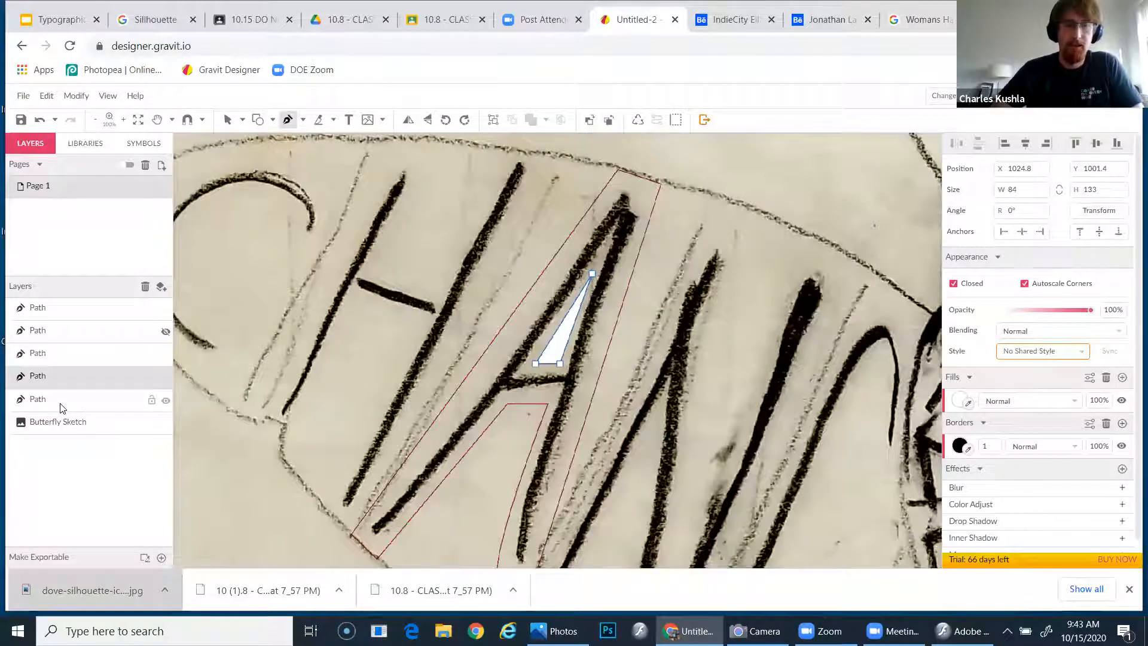
pyautogui.click(60, 406)
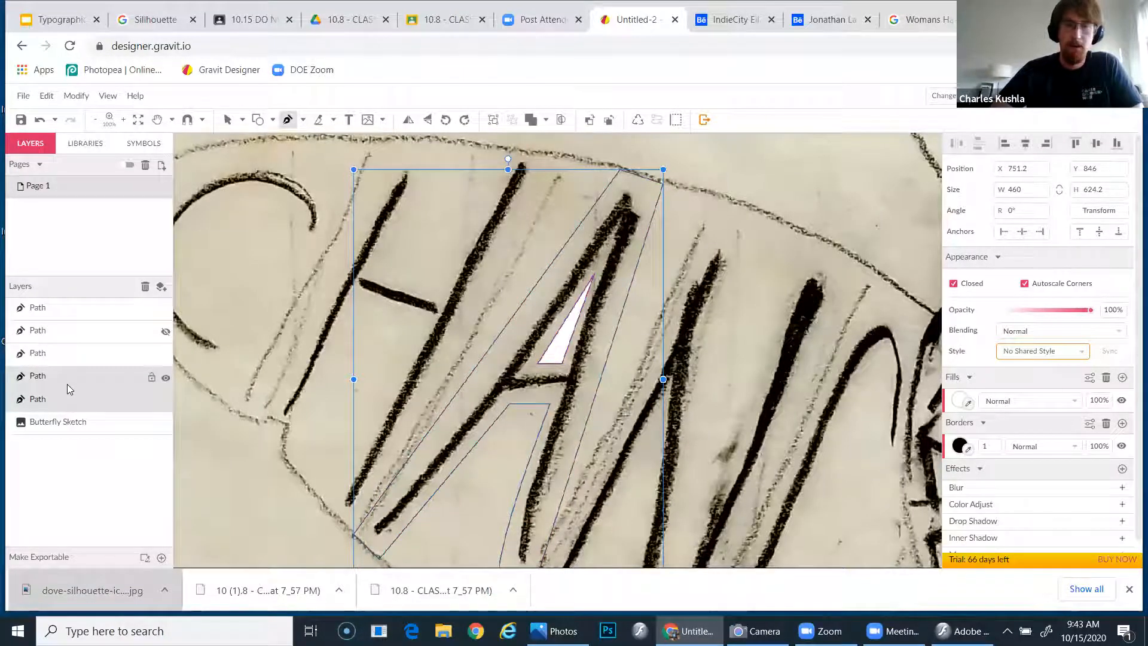
pyautogui.click(547, 121)
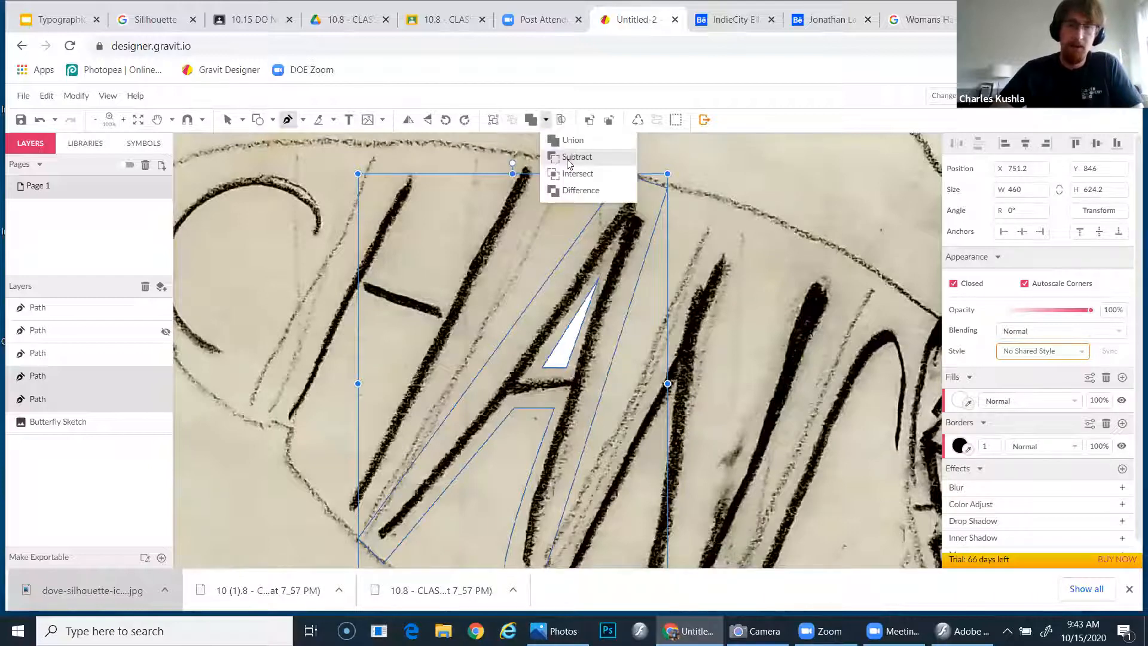
pyautogui.click(547, 121)
pyautogui.click(546, 120)
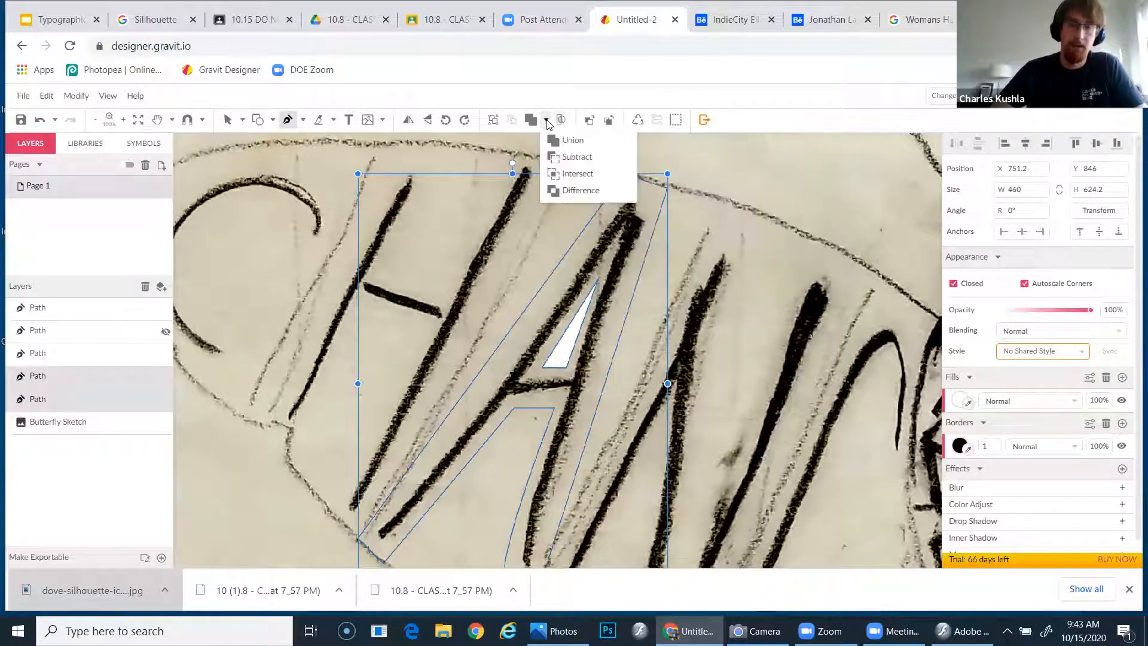
pyautogui.click(575, 157)
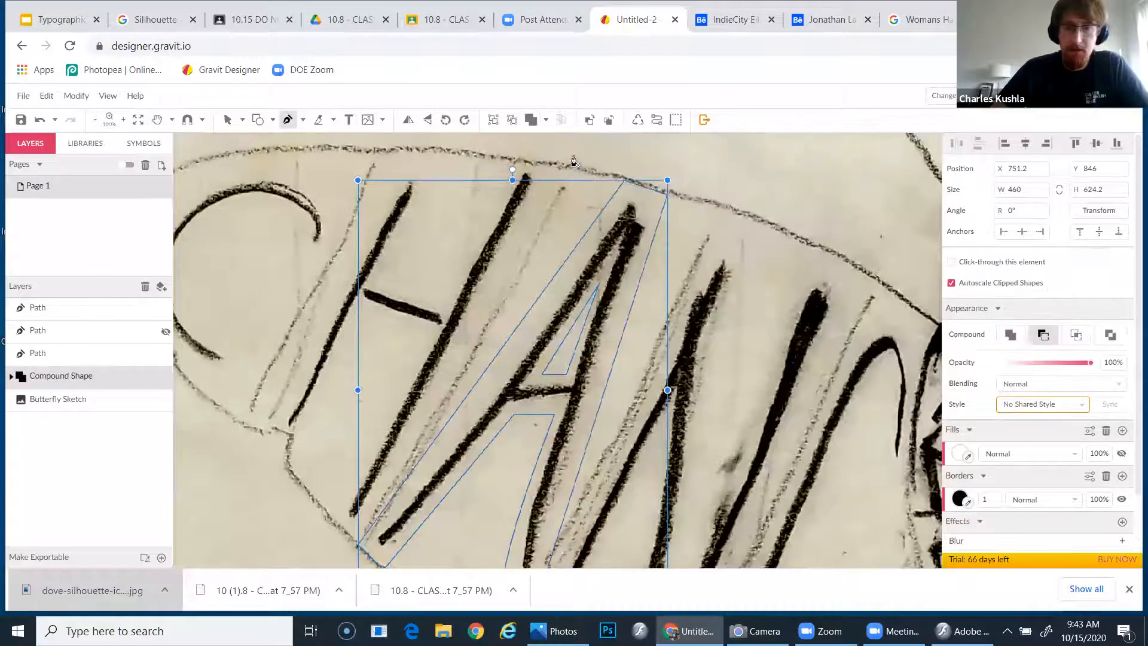
pyautogui.click(1122, 454)
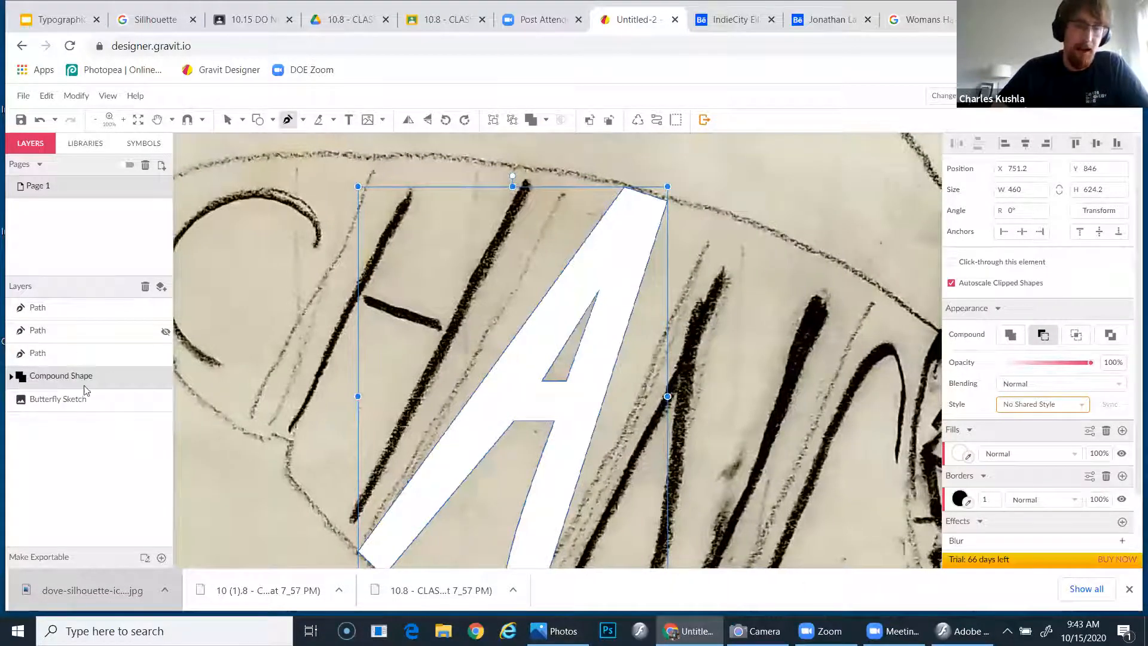
# Expand the A's compound shape and inspect its counter and outer outline paths, keeping them grouped.
pyautogui.click(20, 378)
pyautogui.click(10, 377)
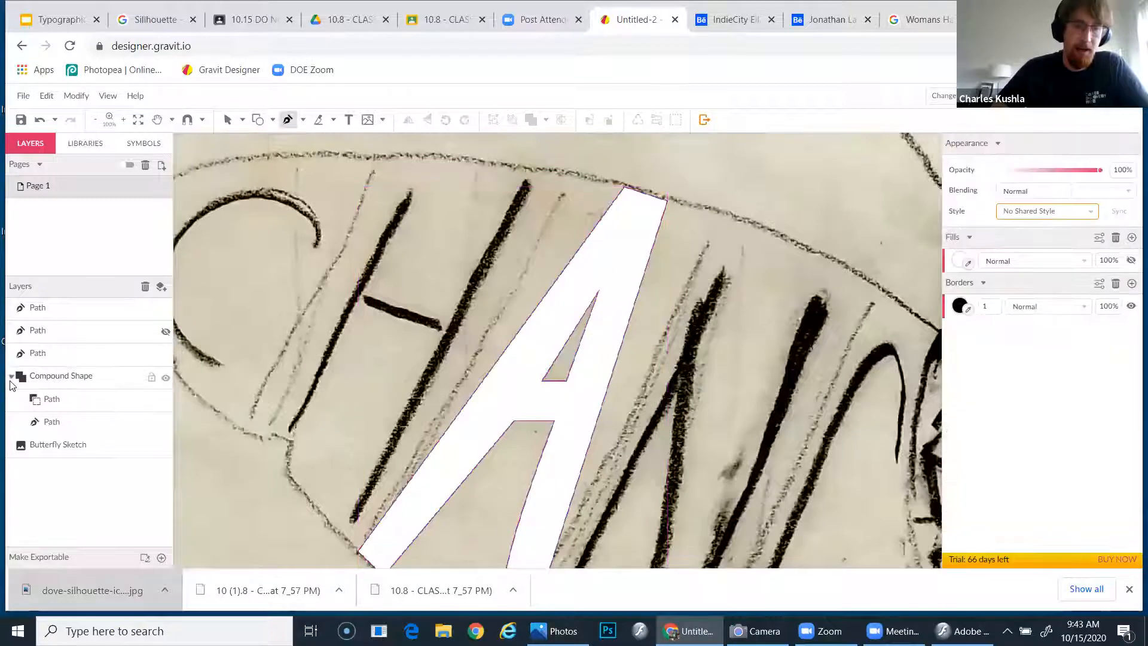
pyautogui.click(63, 400)
pyautogui.click(72, 422)
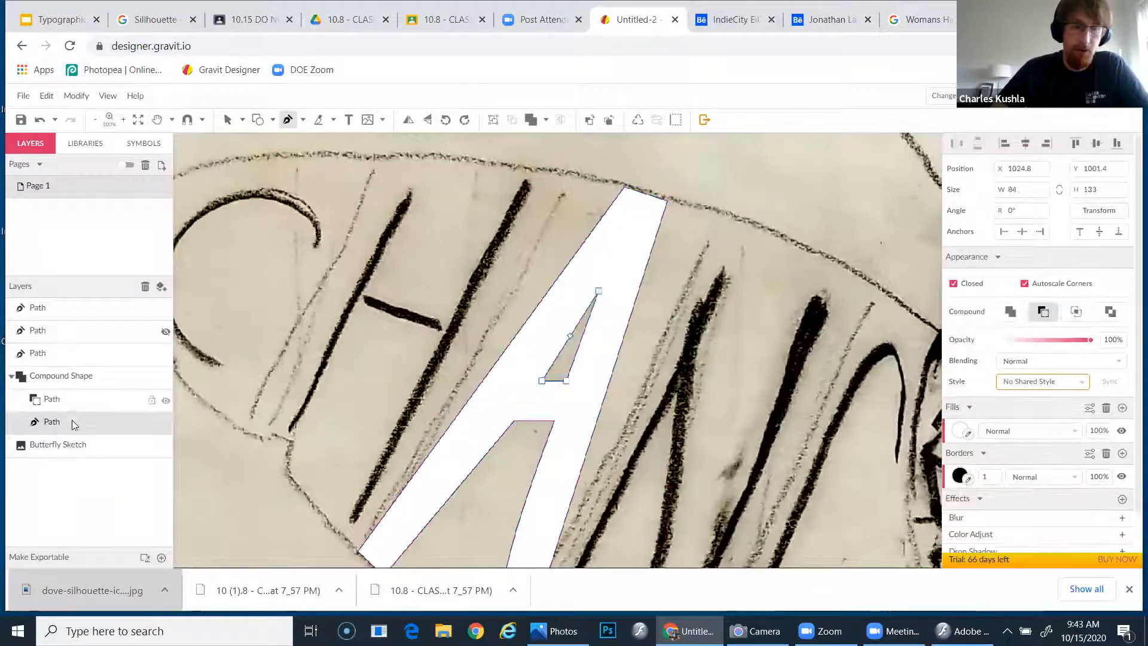
pyautogui.click(75, 402)
pyautogui.click(72, 423)
pyautogui.click(77, 399)
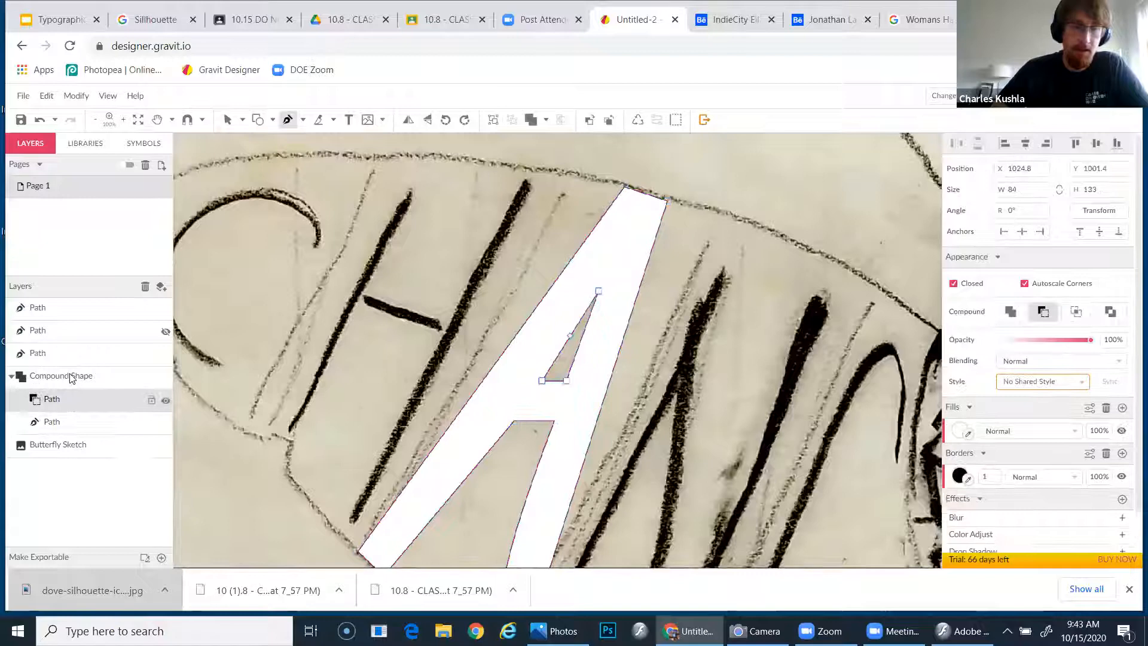
pyautogui.click(12, 376)
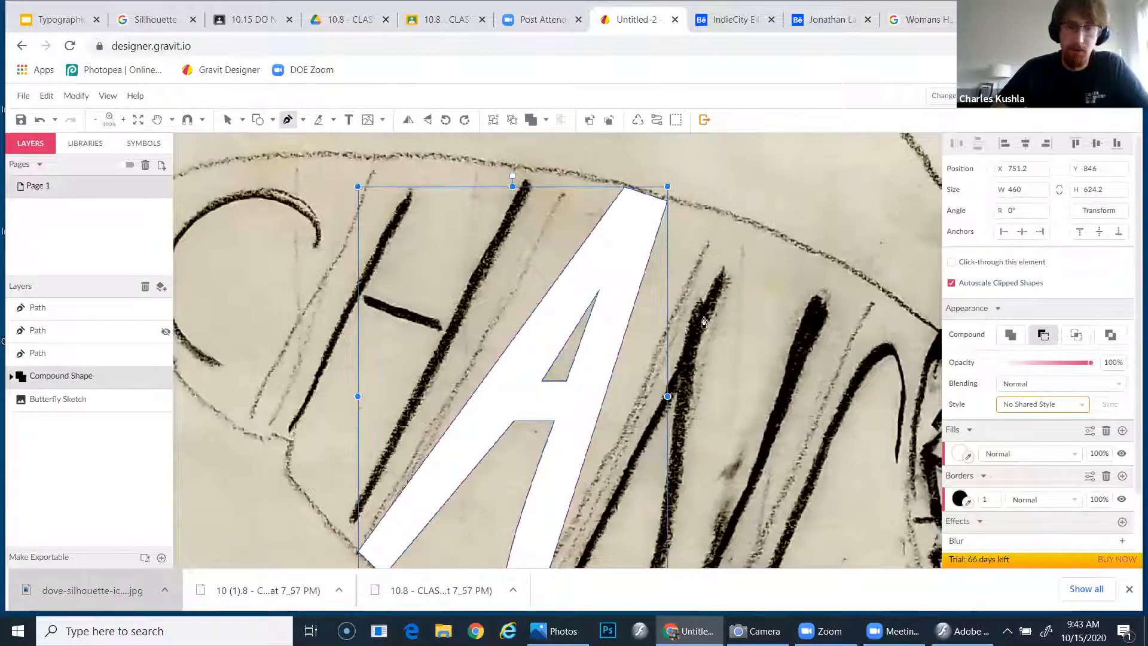
# Leave path drawing and examine the cut-out A and the untraced letters across the butterfly's body and other wing.
pyautogui.click(680, 170)
pyautogui.press('Escape')
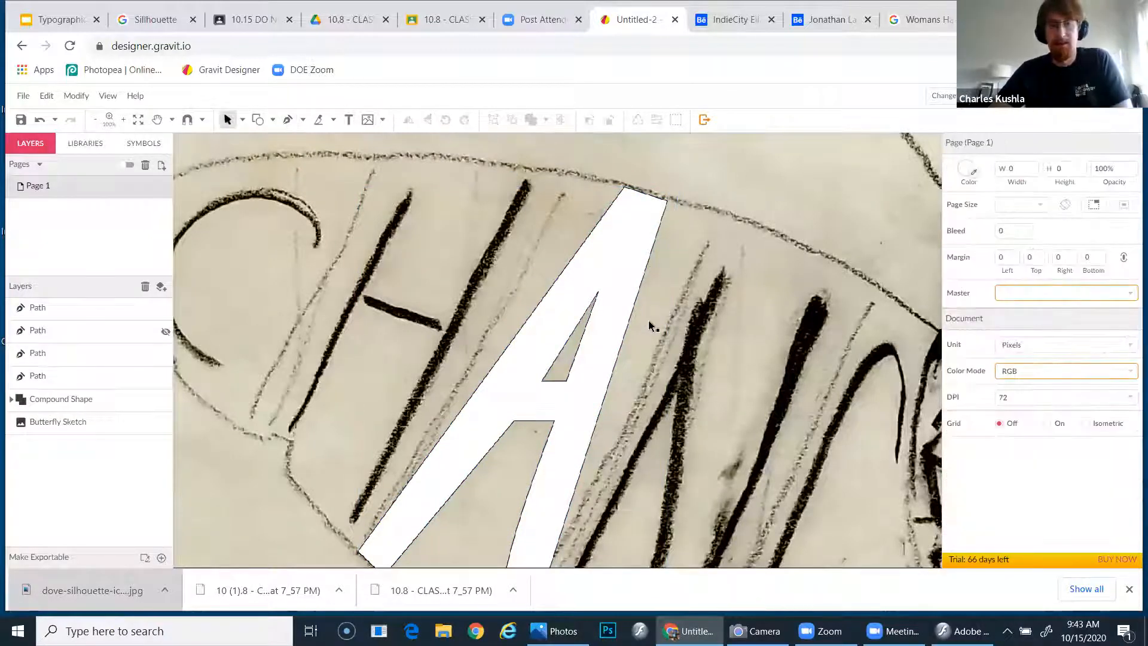
pyautogui.scroll(-2, 648, 323)
pyautogui.click(576, 316)
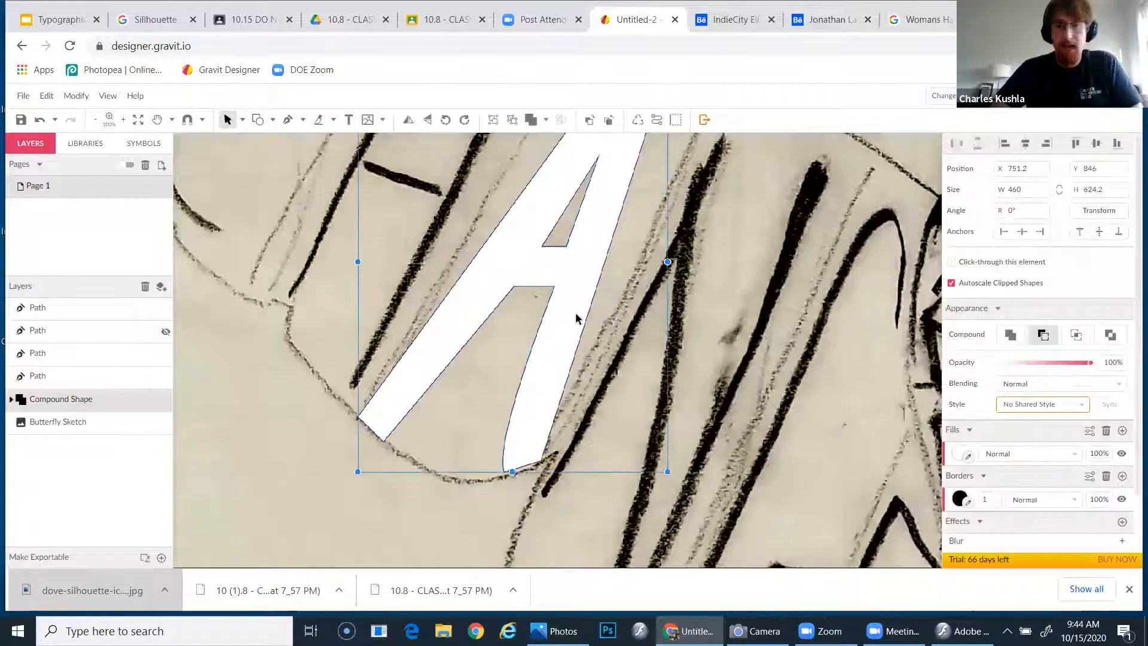
pyautogui.scroll(1, 575, 319)
pyautogui.moveTo(555, 367); pyautogui.dragTo(356, 365)
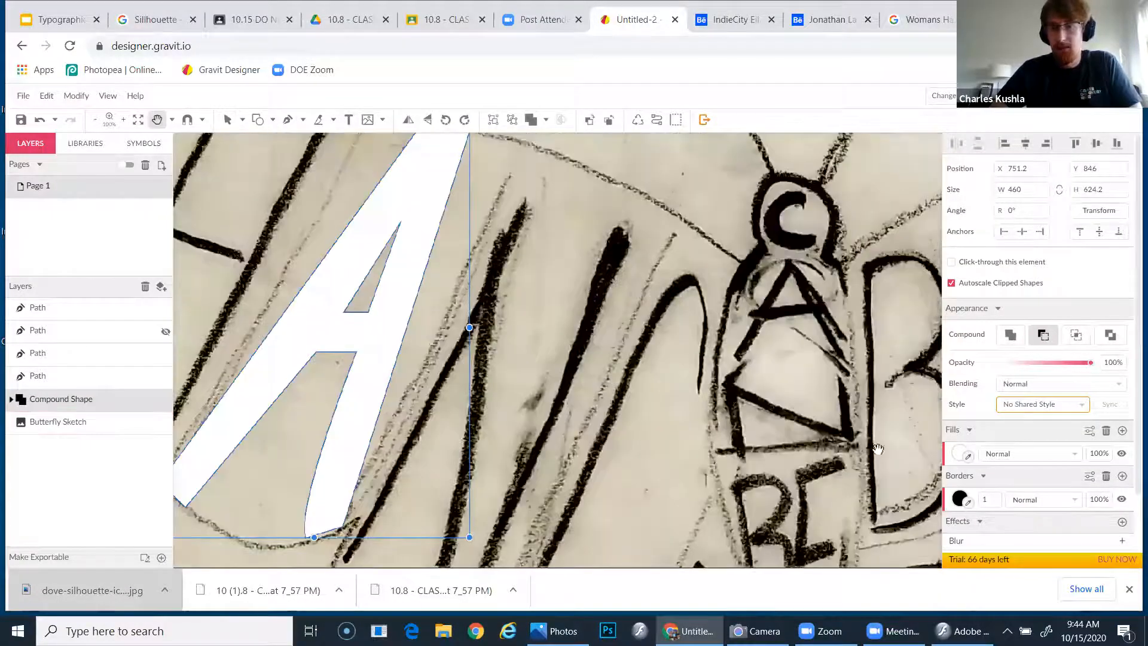
pyautogui.moveTo(784, 423); pyautogui.dragTo(595, 364)
pyautogui.moveTo(700, 352); pyautogui.dragTo(677, 306)
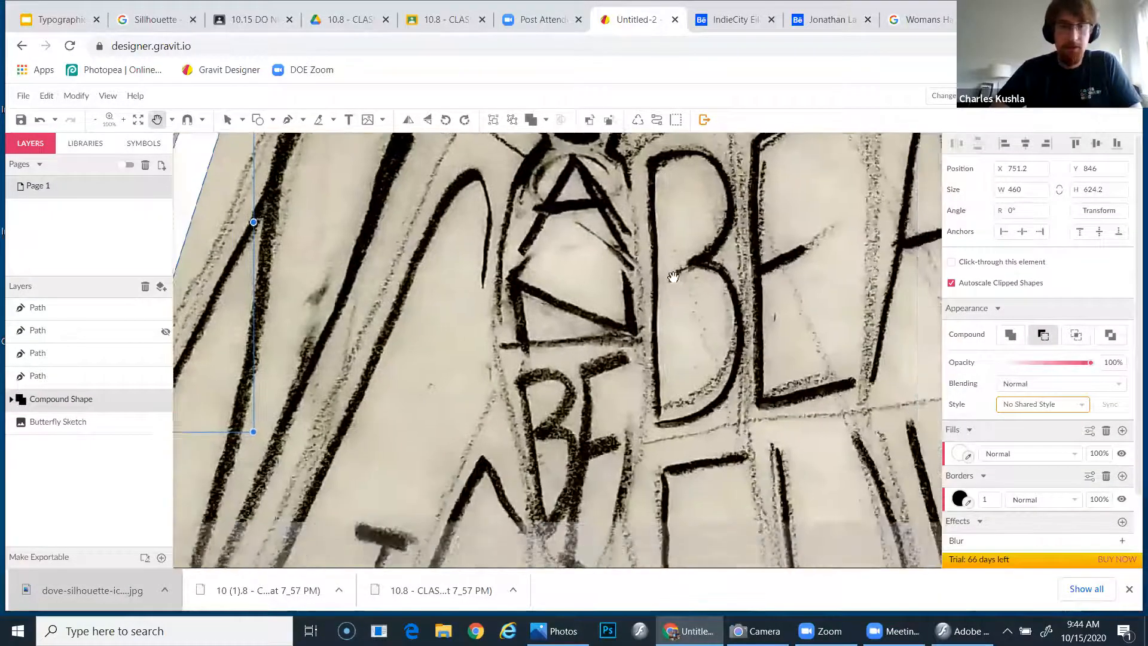
pyautogui.press('v')
pyautogui.moveTo(713, 349); pyautogui.dragTo(571, 310)
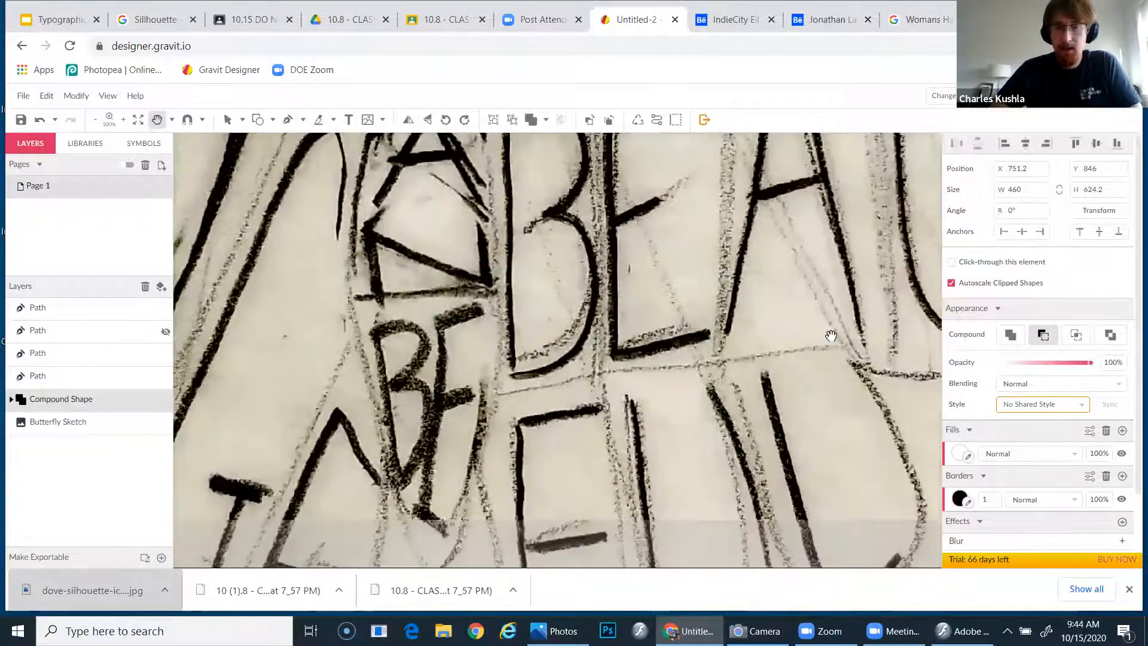
pyautogui.moveTo(830, 336); pyautogui.dragTo(675, 422)
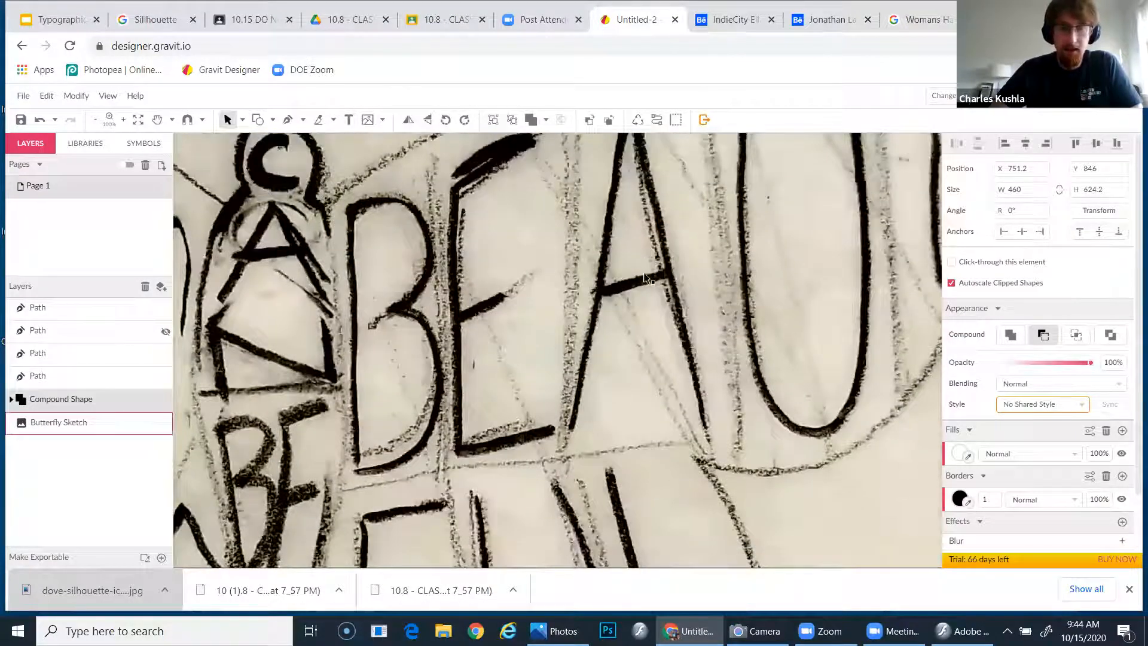
pyautogui.scroll(-2, 647, 278)
pyautogui.scroll(-1, 621, 299)
pyautogui.scroll(-1, 489, 326)
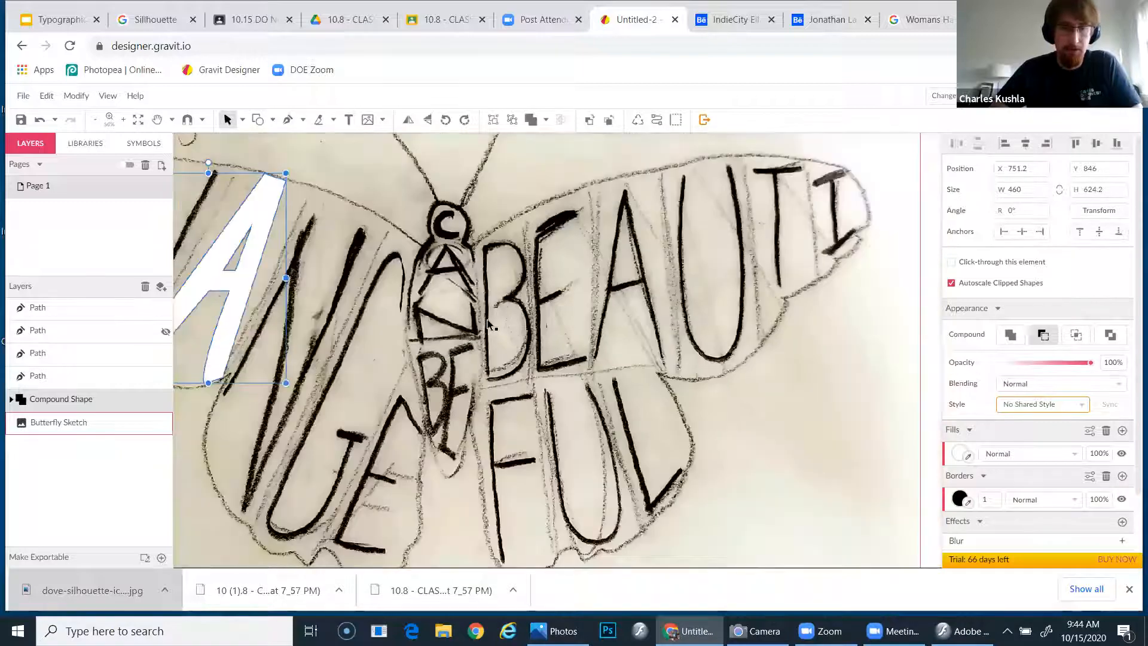
pyautogui.click(541, 339)
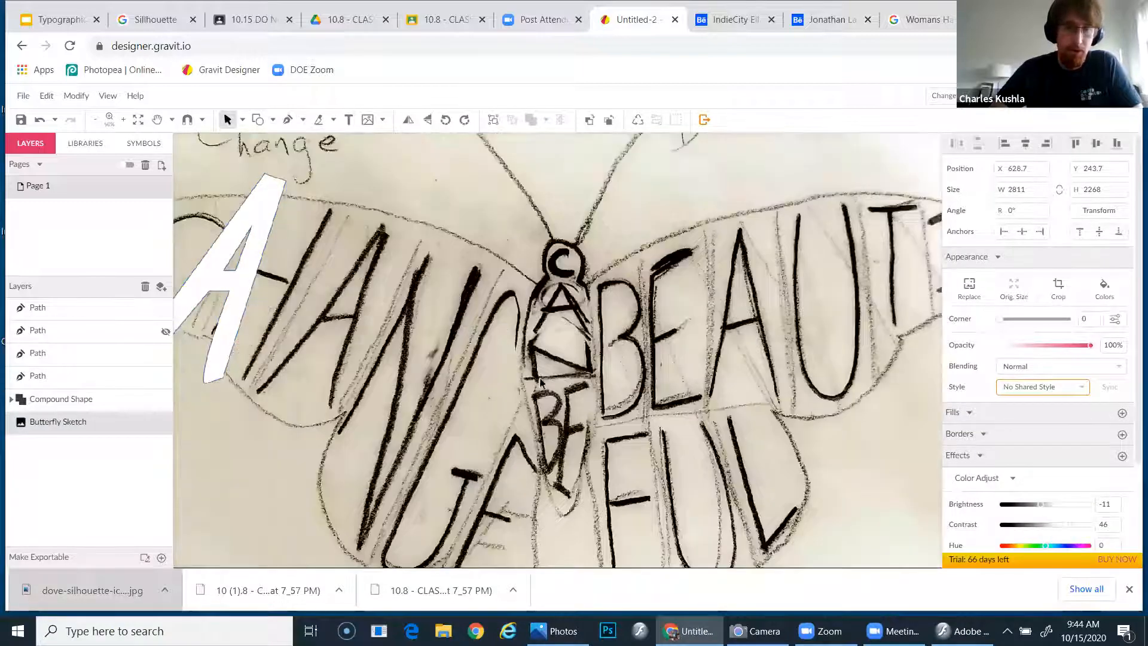
pyautogui.moveTo(596, 335); pyautogui.dragTo(550, 405)
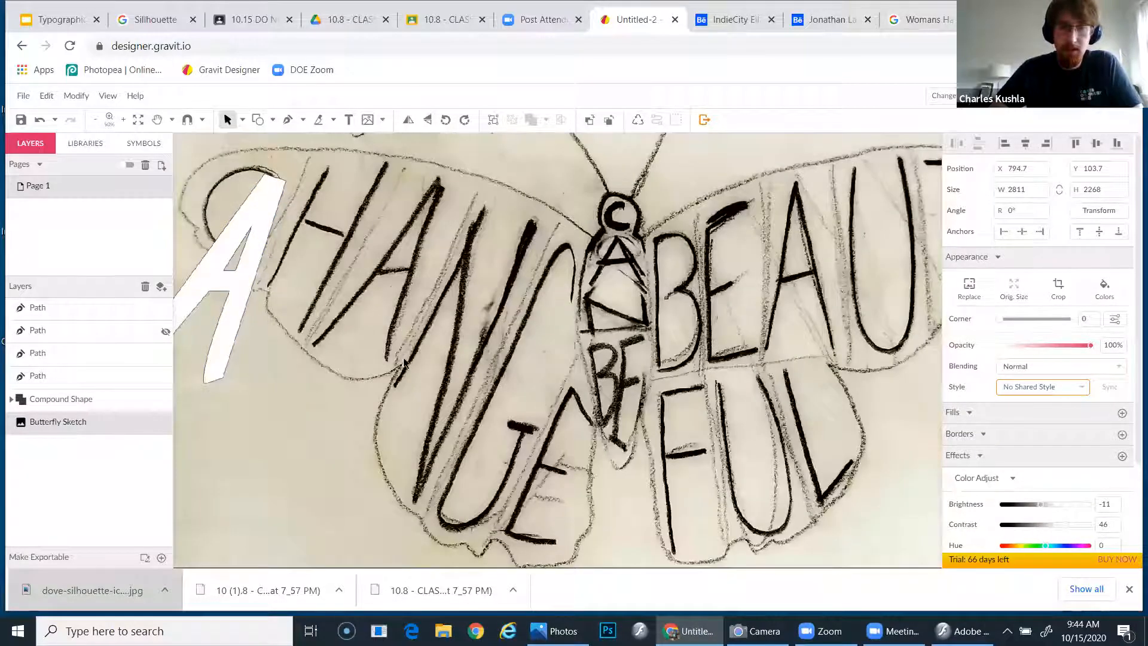
pyautogui.moveTo(405, 362); pyautogui.dragTo(458, 399)
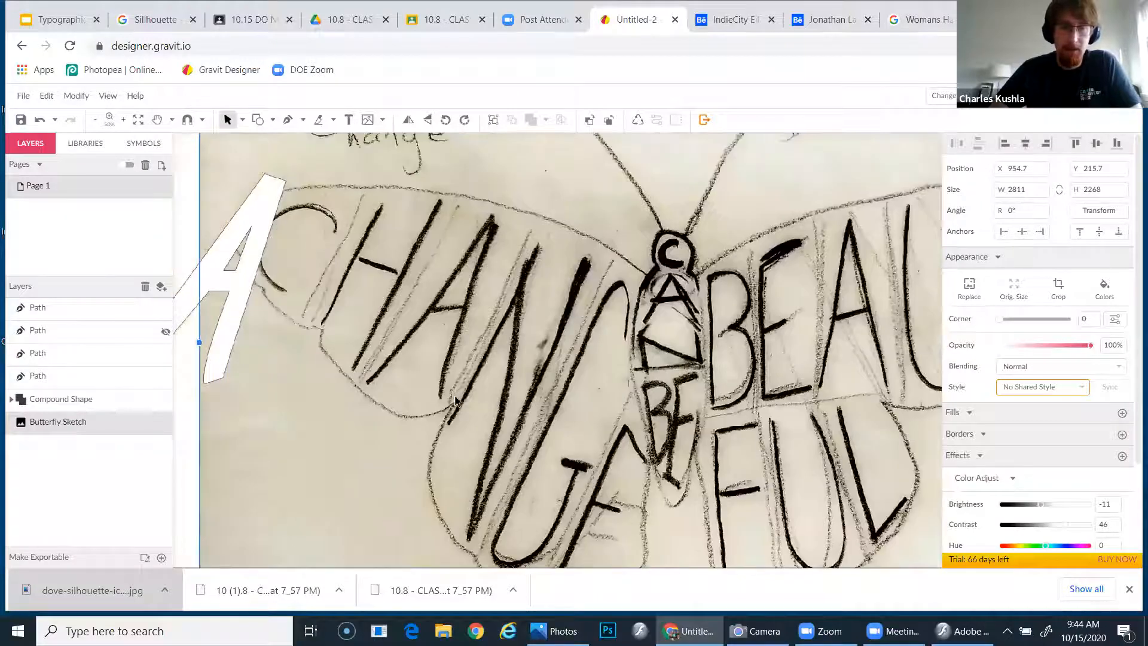
pyautogui.hotkey('ctrl', 'z')
pyautogui.hotkey('ctrl', 'z')
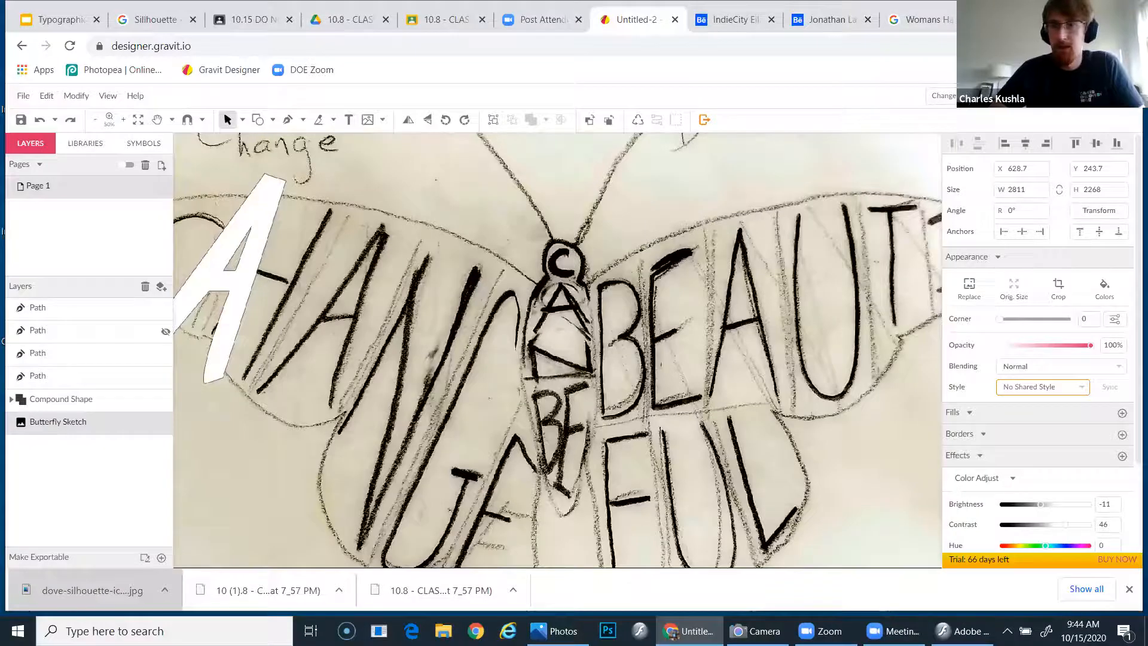
# Open the finished butterfly lettering design and make its orange silhouette path and lettering group visible over the sketch.
pyautogui.click(1077, 96)
pyautogui.click(454, 340)
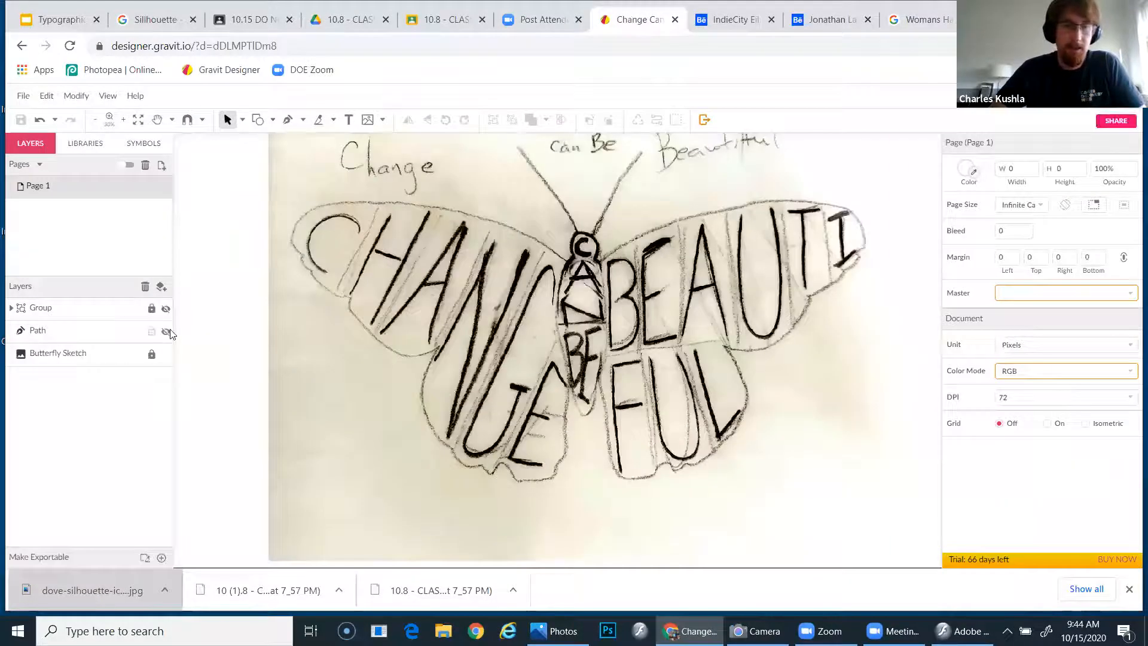
pyautogui.click(166, 332)
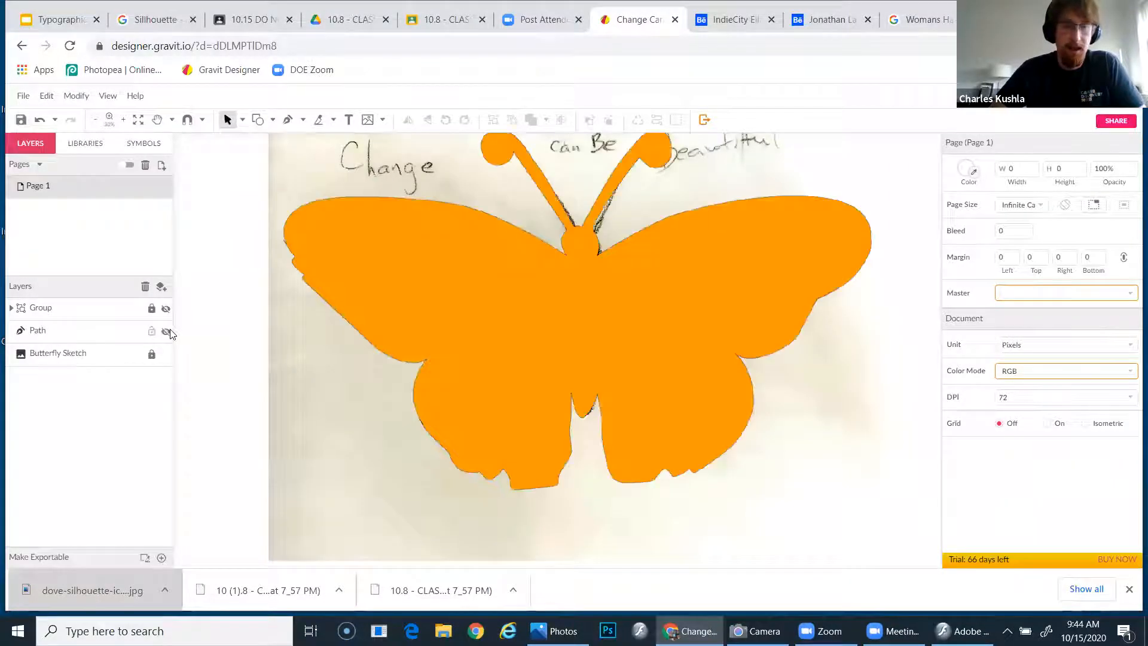
pyautogui.click(166, 308)
pyautogui.click(167, 309)
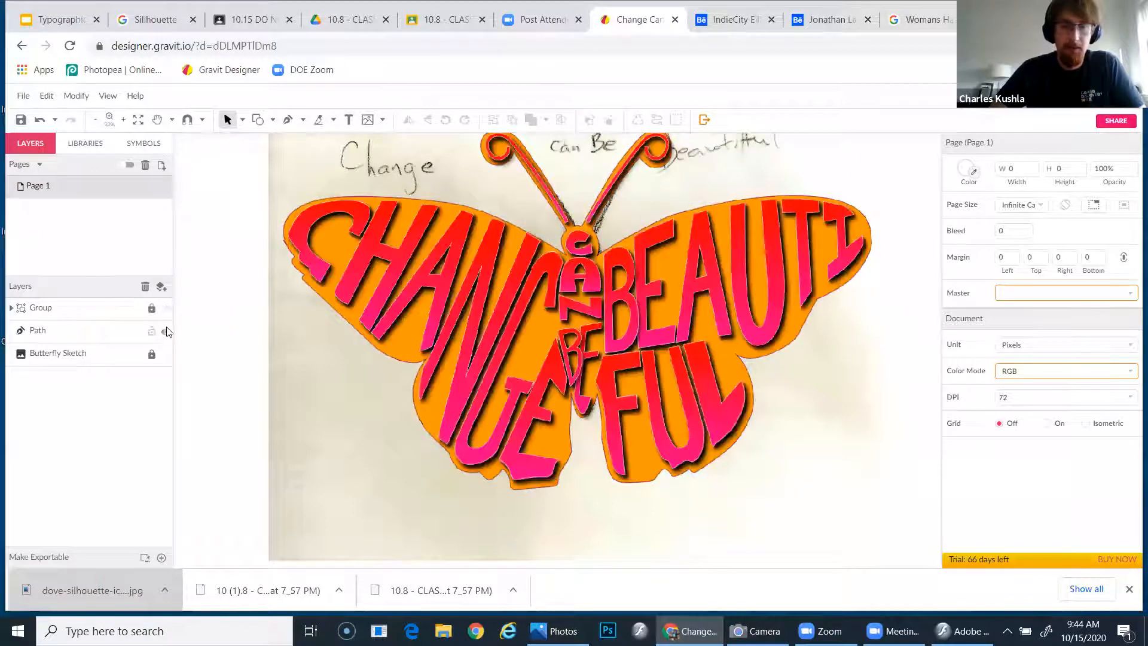
# Compare the artwork with the sketch by hiding the silhouette and lettering, and showing both again.
pyautogui.click(166, 331)
pyautogui.click(166, 309)
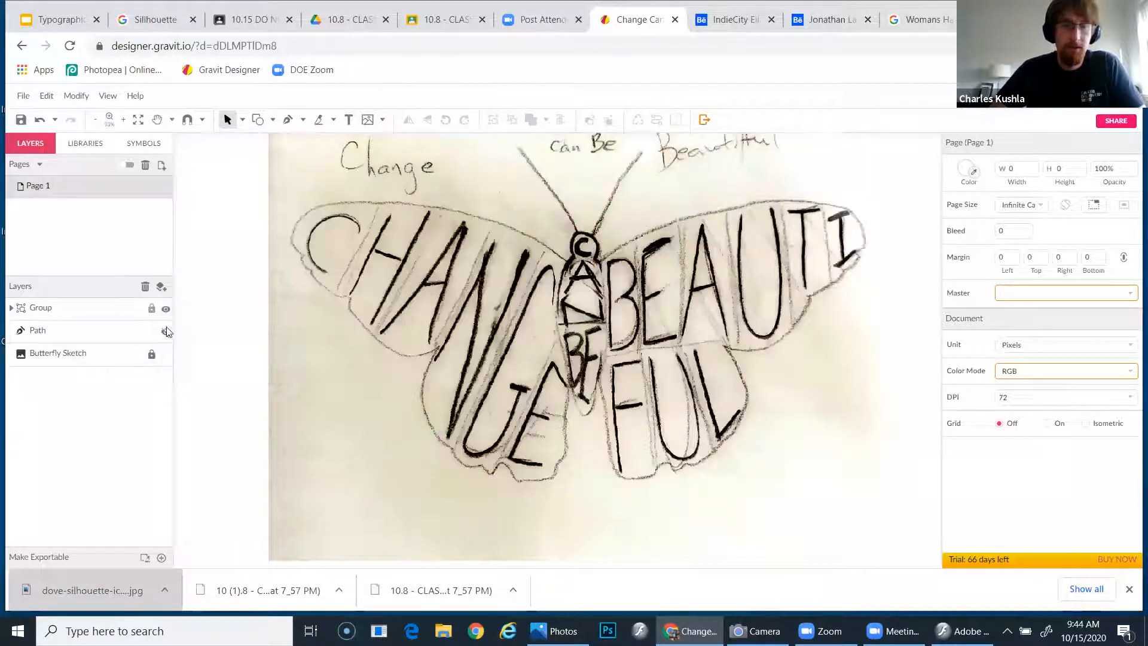
pyautogui.click(166, 332)
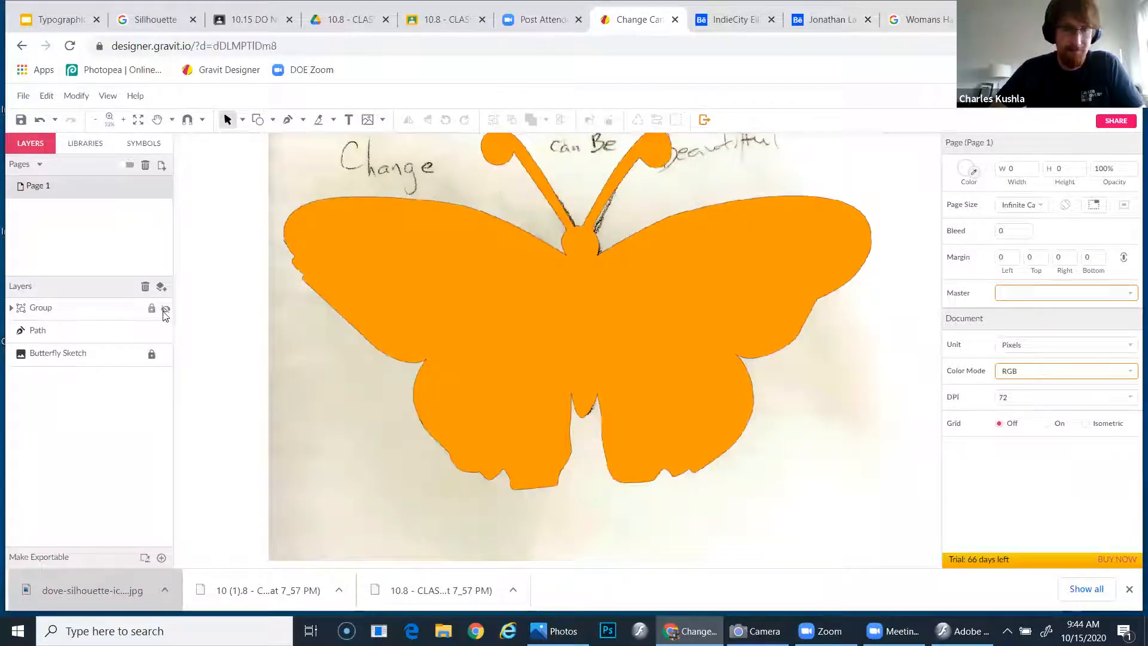
pyautogui.click(166, 310)
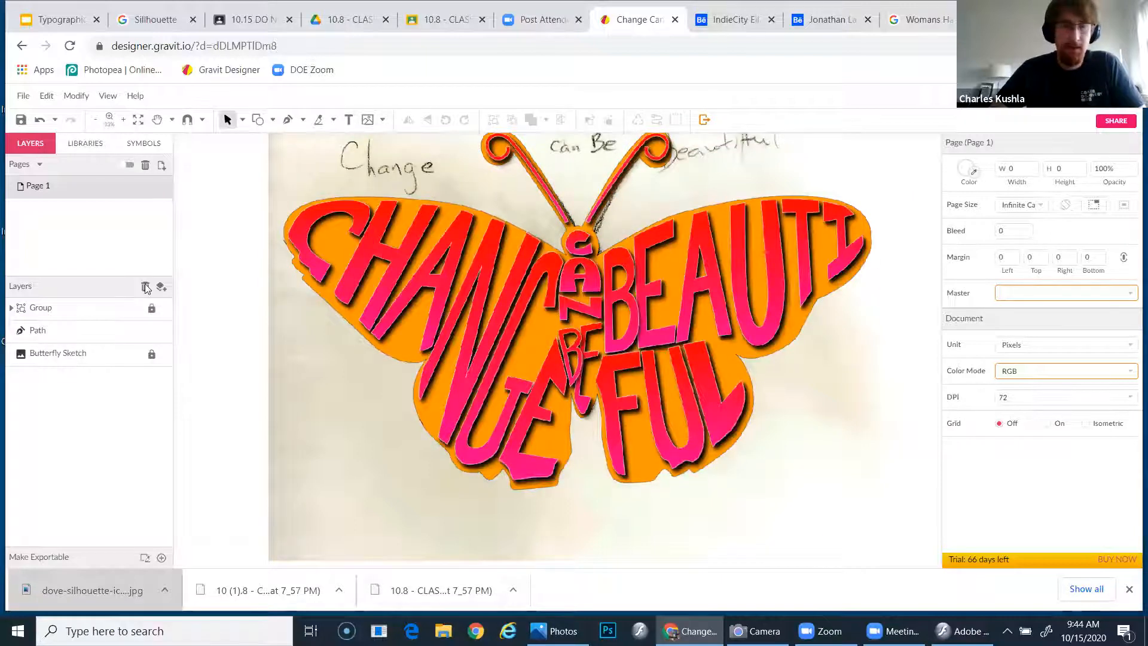
# Hide the Butterfly Sketch layer and select the orange silhouette path behind the lettering.
pyautogui.click(166, 354)
pyautogui.scroll(2, 452, 398)
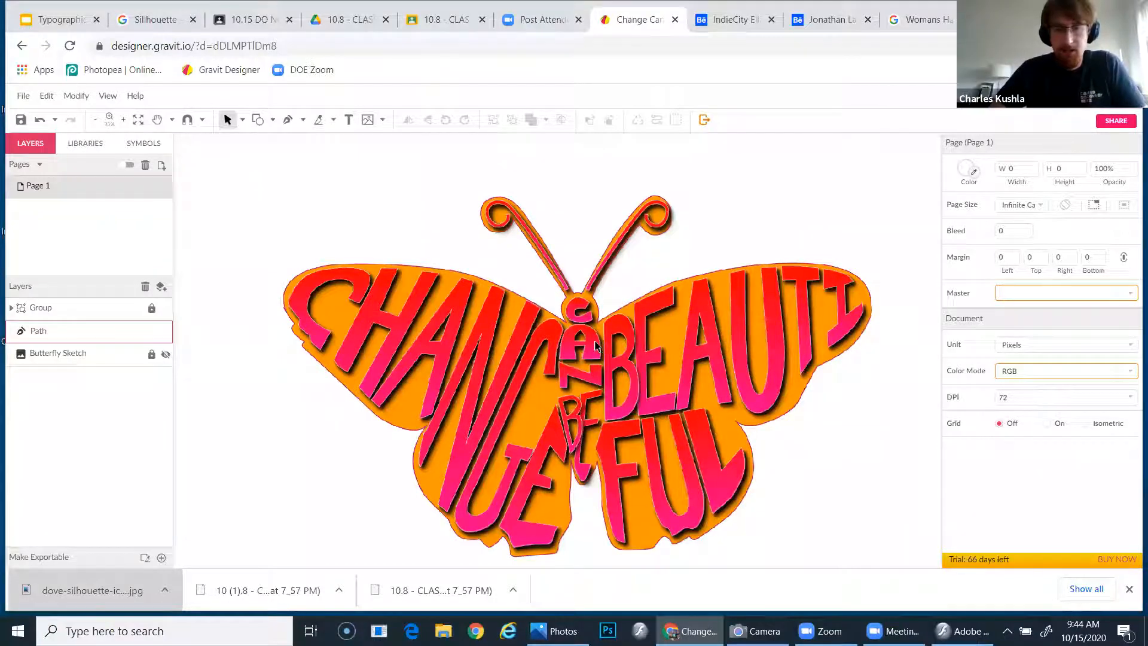
pyautogui.click(661, 347)
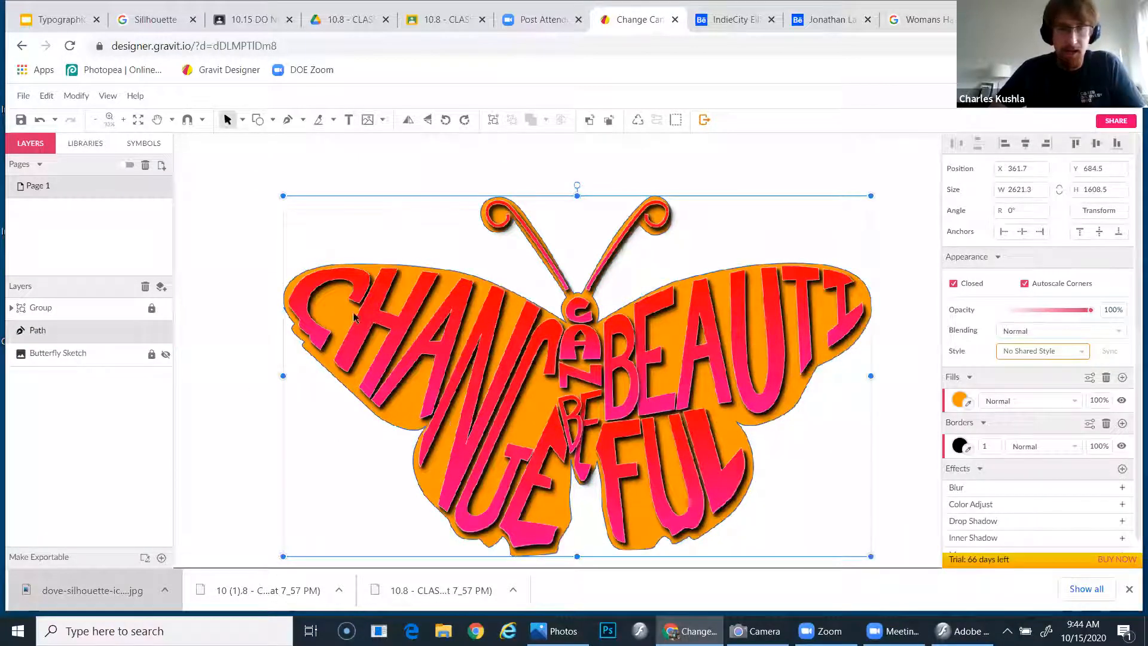